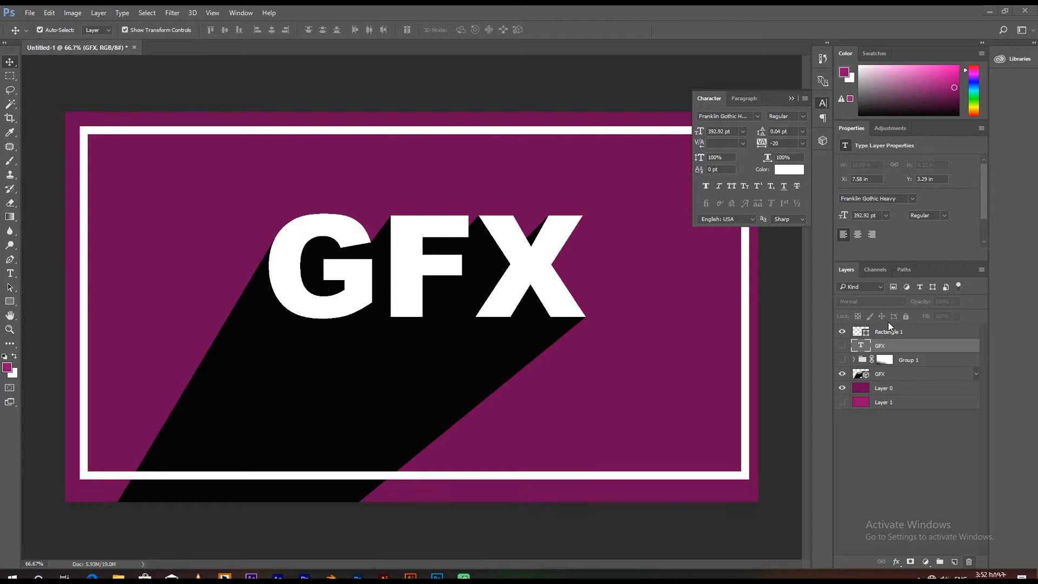
Step: Switch to After Effects, scrub through the Long Shadow composition to preview the text's shadow effect, and return to Photoshop
left_click(278, 577)
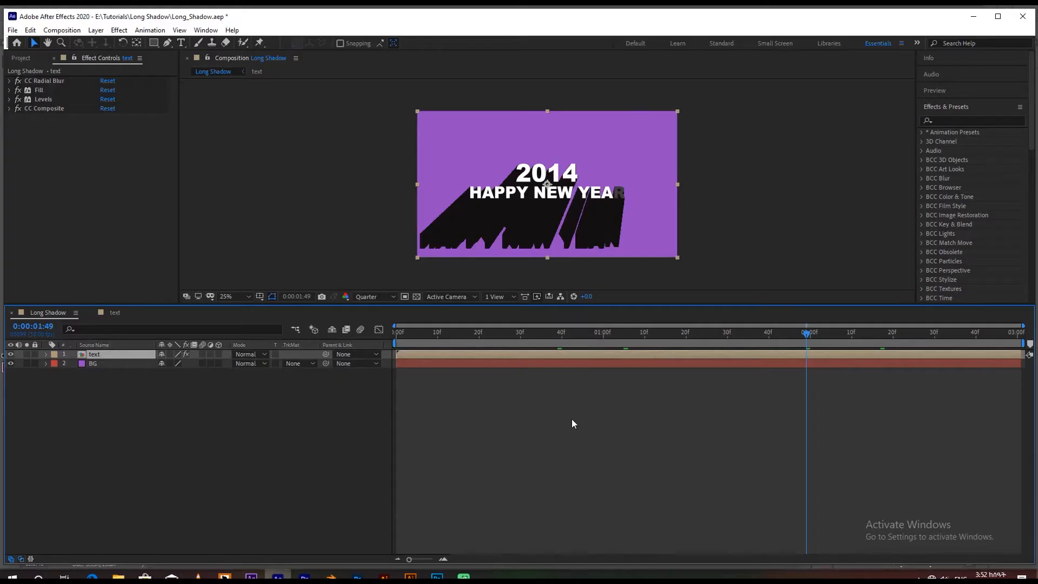
left_click_drag(416, 338, 814, 355)
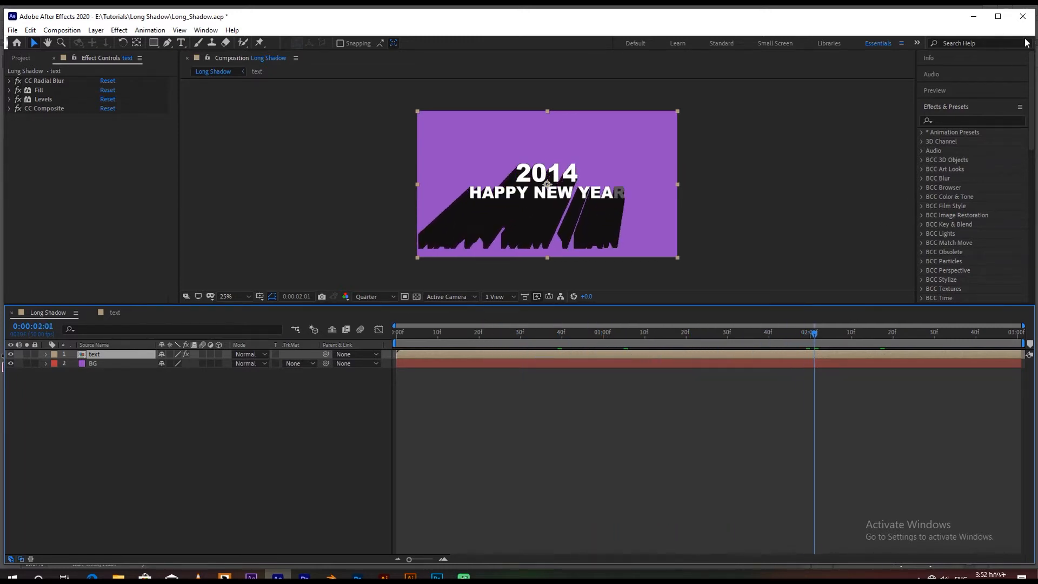
left_click(974, 16)
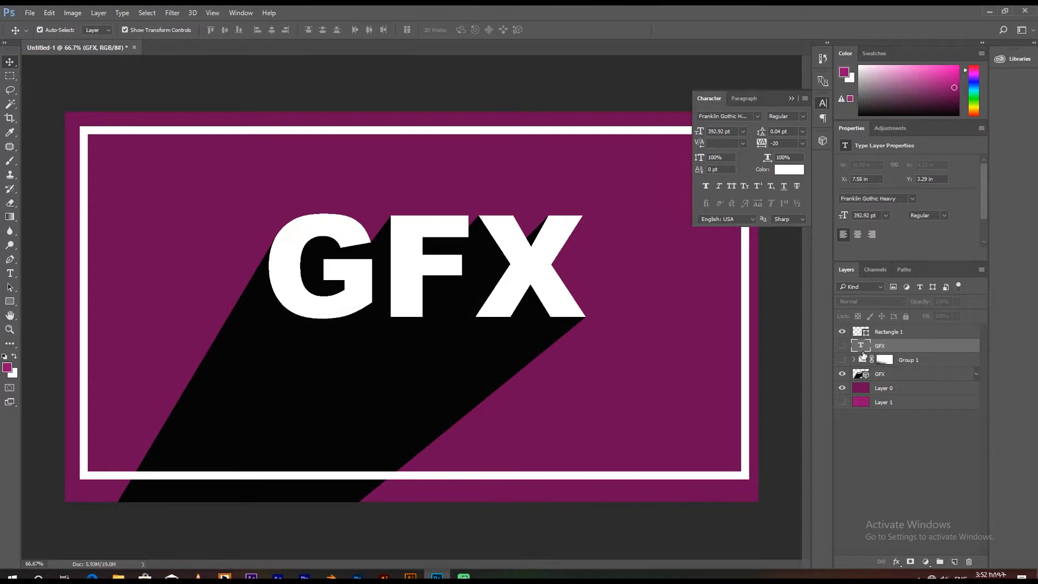
Step: Collapse the character settings and show the Group 1 and GFX text layers together with Rectangle 1 in the sample design
left_click(791, 99)
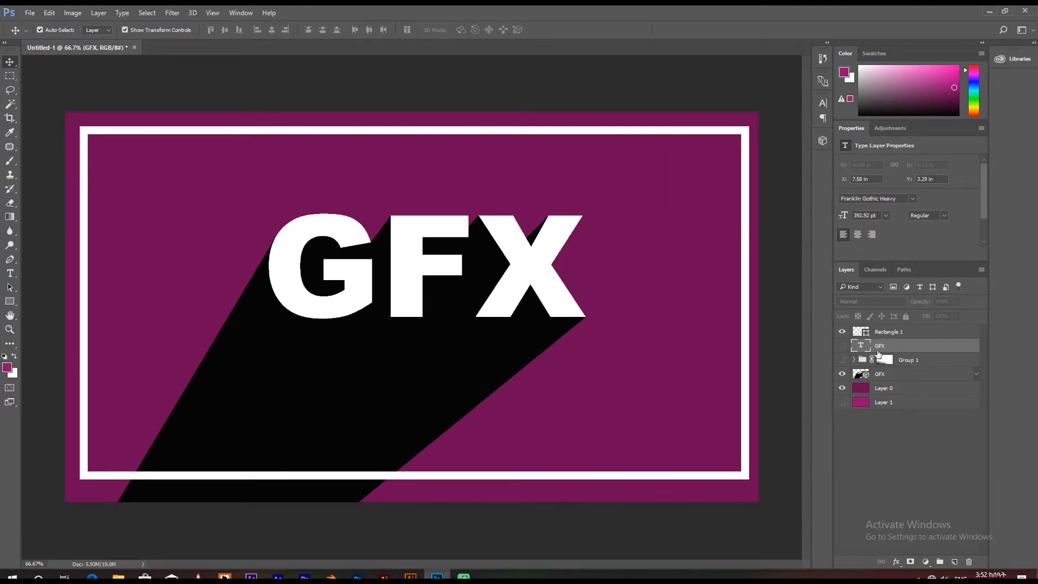
left_click(842, 331)
left_click(842, 360)
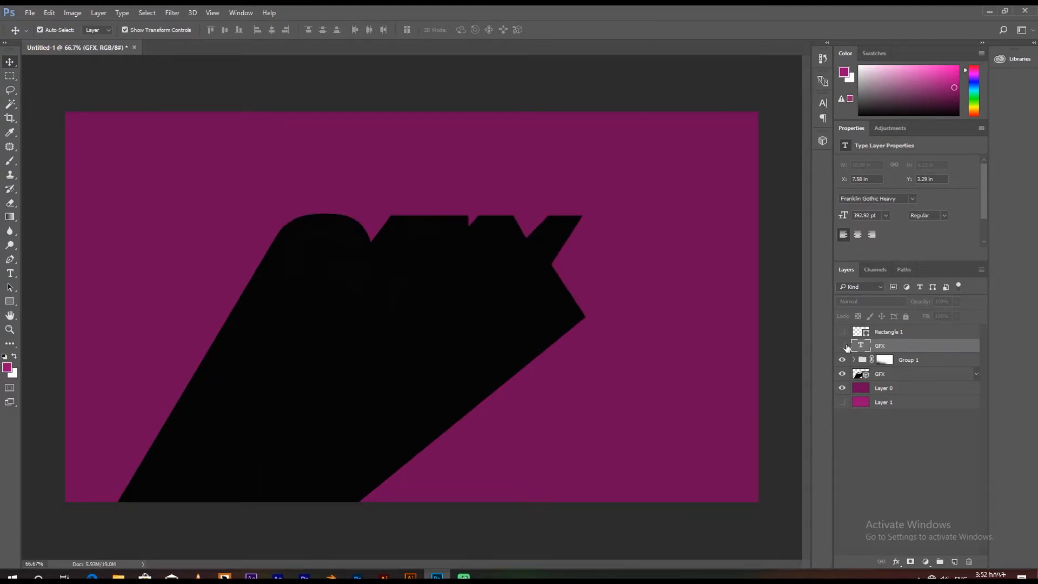
left_click(842, 346)
left_click(841, 331)
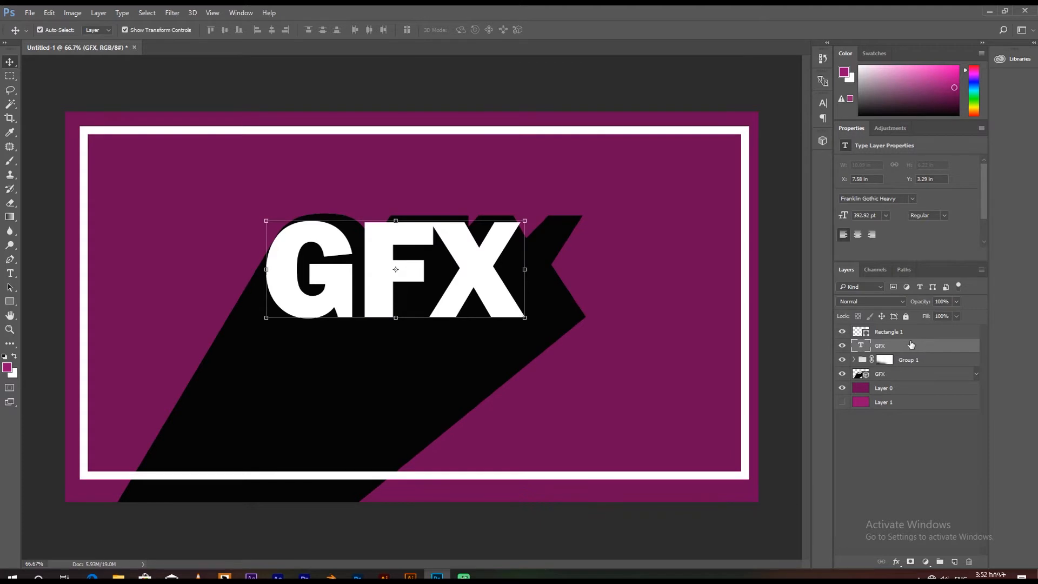
Step: Create a new 1920 × 1080 px RGB document at 72 pixels/inch with a white background
left_click(30, 13)
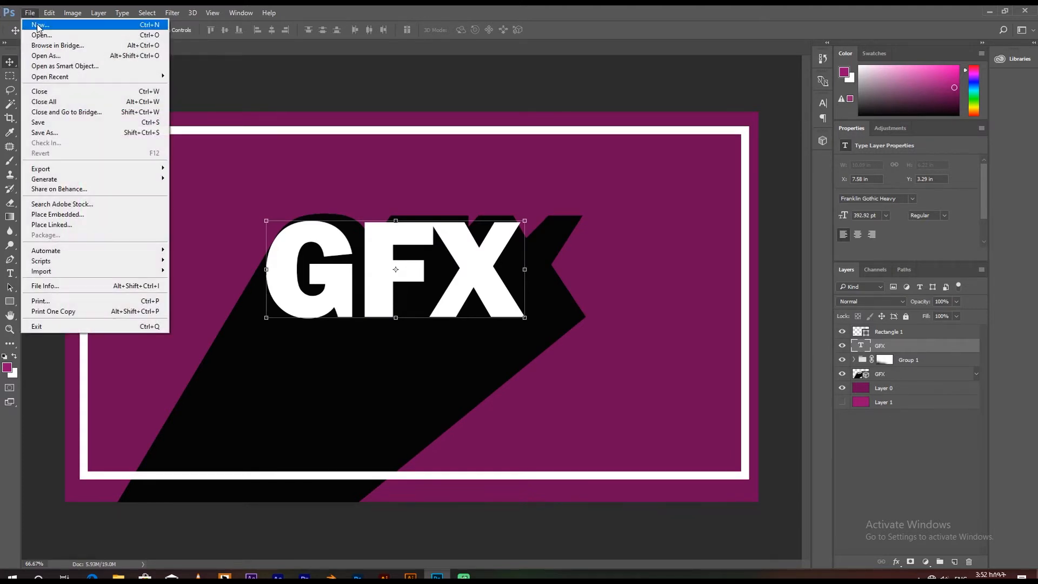
left_click(39, 26)
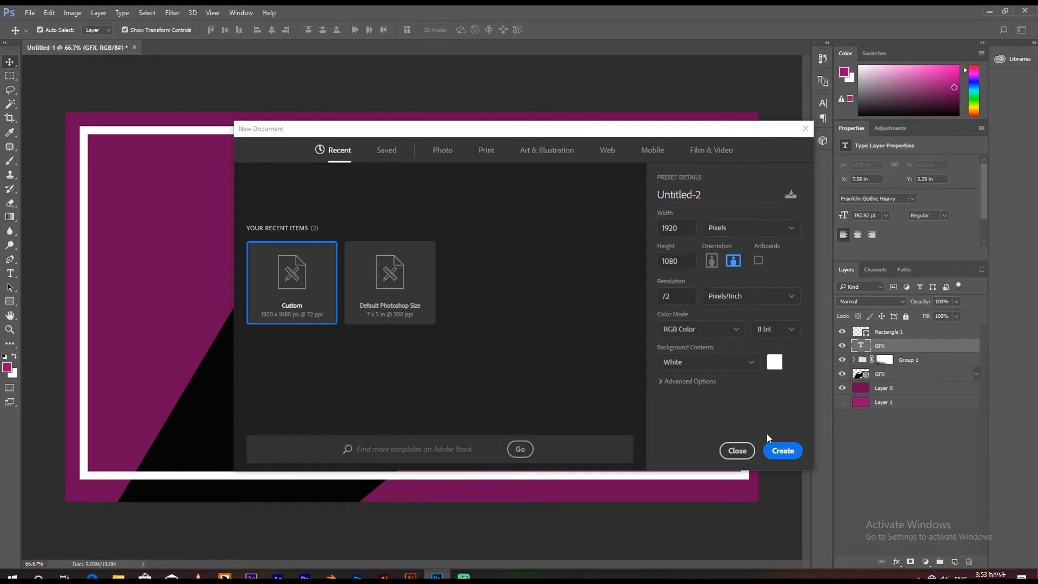
left_click(780, 452)
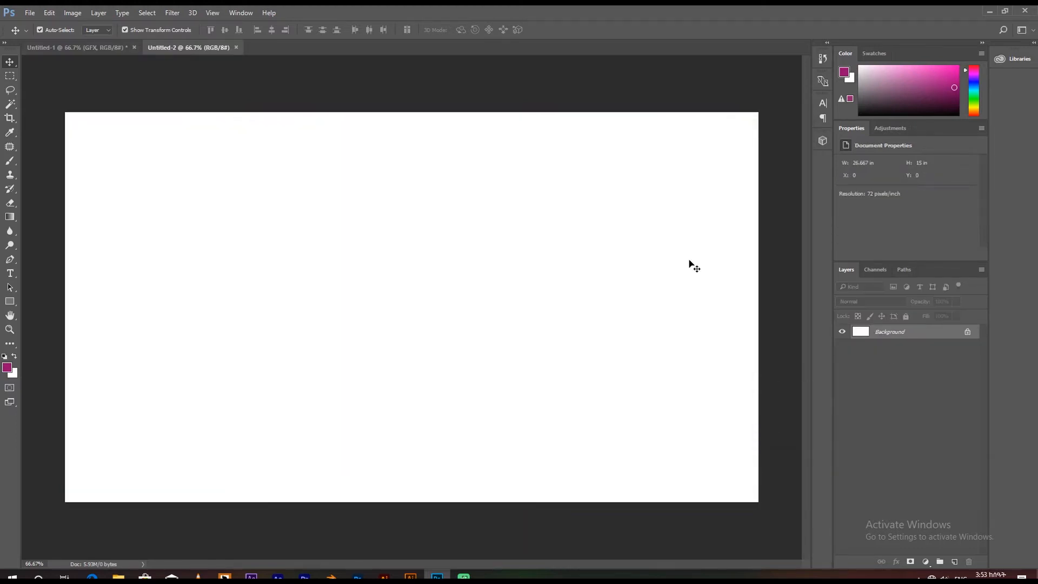
Step: Unlock the background layer and fill it with a dark blue foreground colour
left_click(968, 331)
left_click(7, 368)
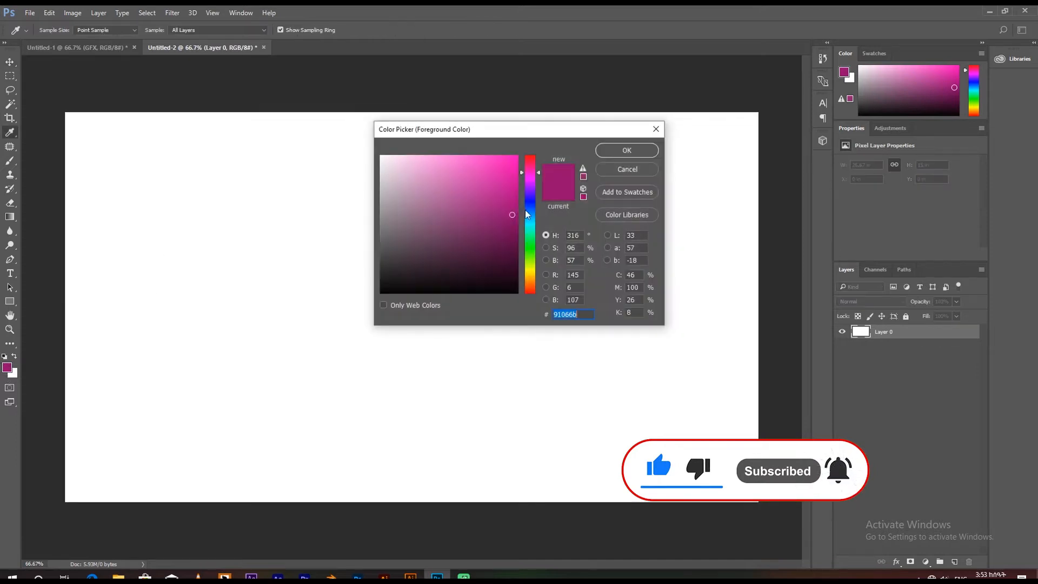
left_click(531, 215)
left_click_drag(531, 216, 533, 206)
left_click(508, 235)
key("Return")
key("v")
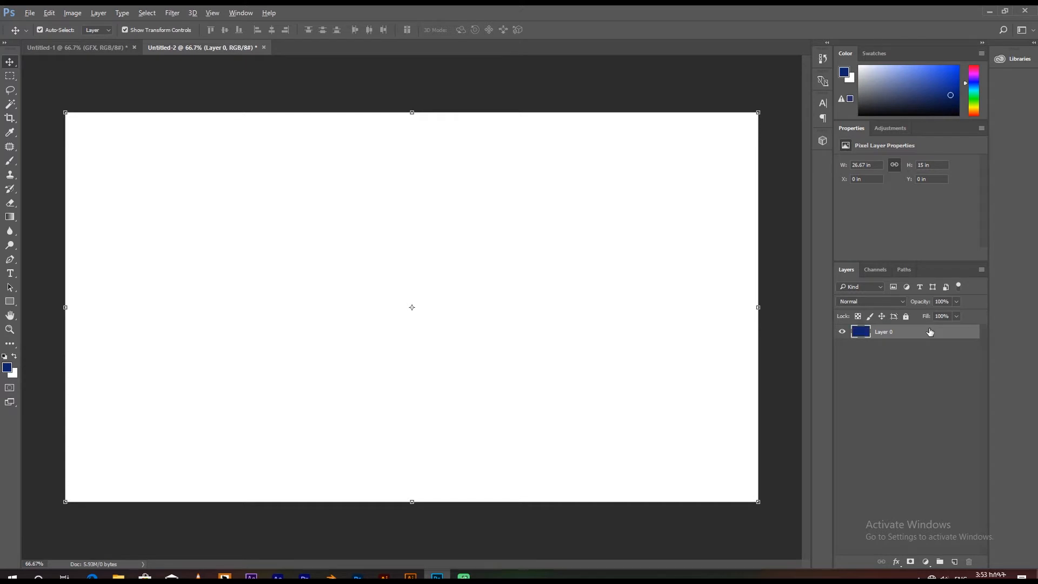
key("alt+BackSpace")
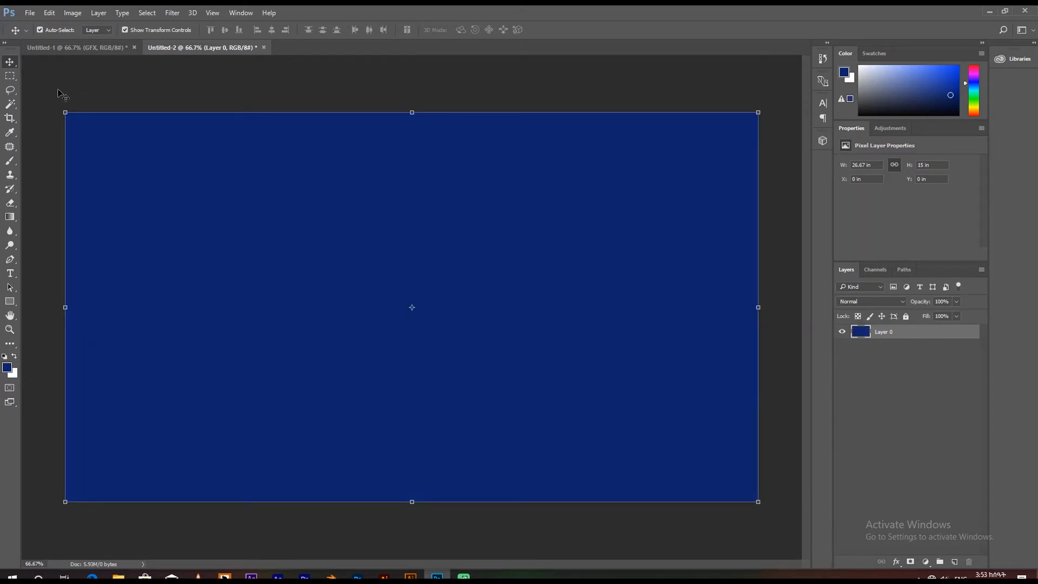
Step: Draw a rectangle shape of about 1889 × 1023 px with a white 22 px stroke just inside the canvas edges
left_click(9, 302)
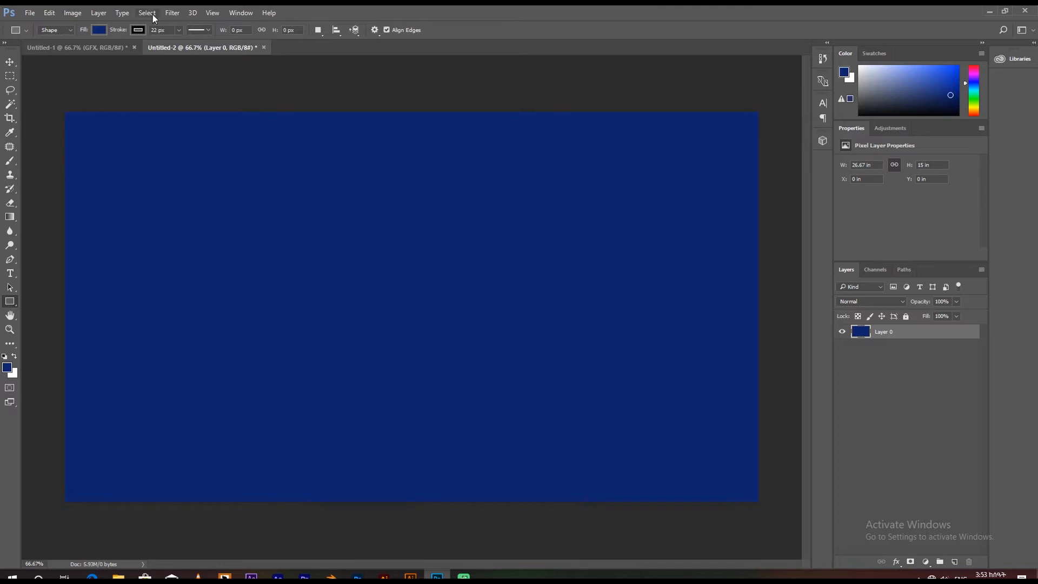
left_click(144, 31)
double_click(96, 86)
left_click_drag(69, 118, 752, 488)
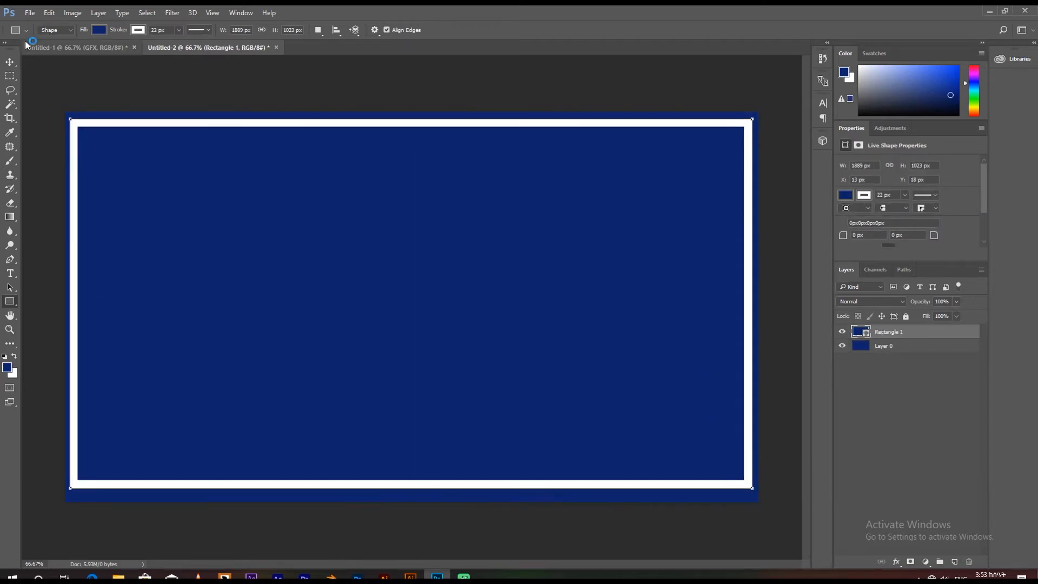
Step: Resize the rectangle frame to about 1846 × 999 px by moving its upper and side edges inward
left_click(9, 61)
mouse_move(409, 116)
left_mouse_down()
mouse_move(411, 137)
mouse_move(411, 127)
left_mouse_up()
left_click_drag(68, 306, 82, 307)
left_click_drag(752, 306, 746, 306)
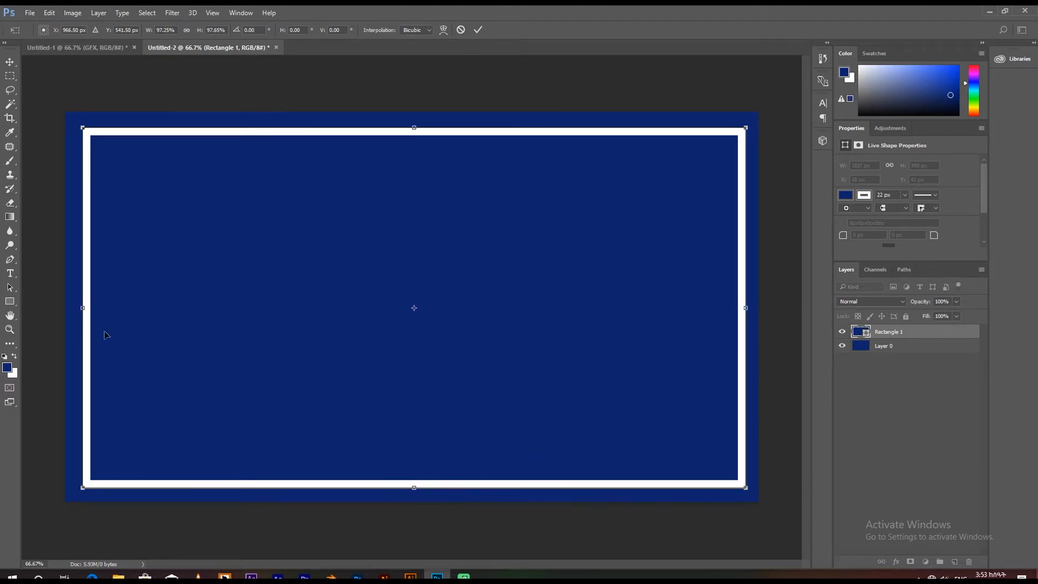
left_click_drag(83, 307, 80, 307)
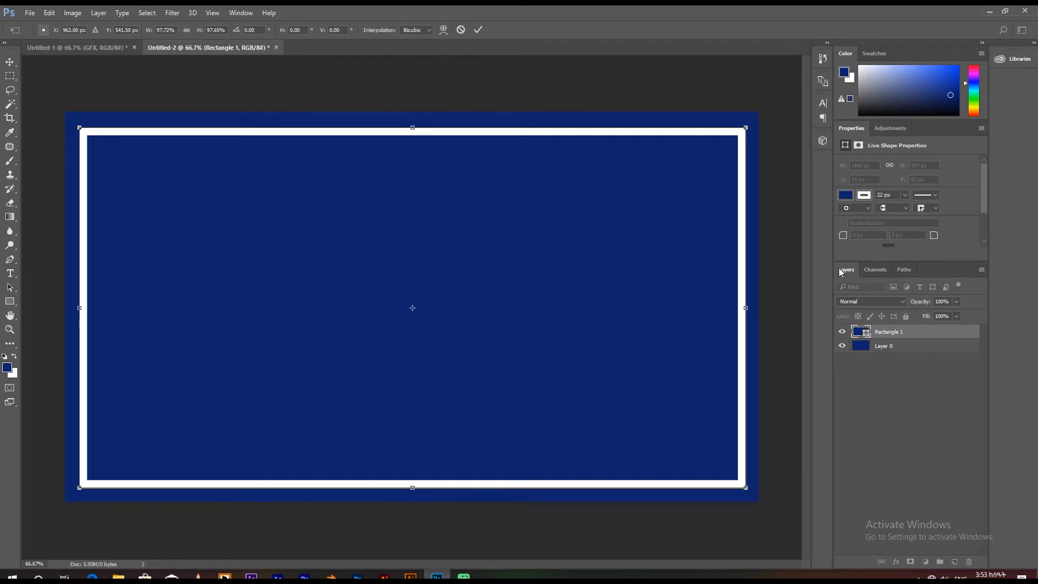
left_click(478, 29)
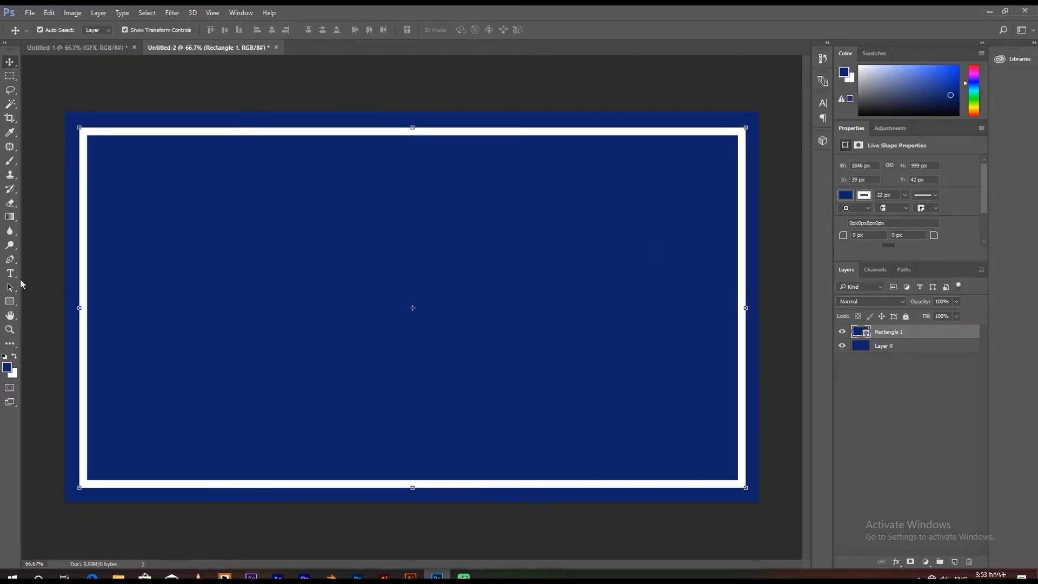
Step: Add the white text GFX in Franklin Gothic Heavy at 112 pt and move it near the middle of the canvas
left_click(10, 273)
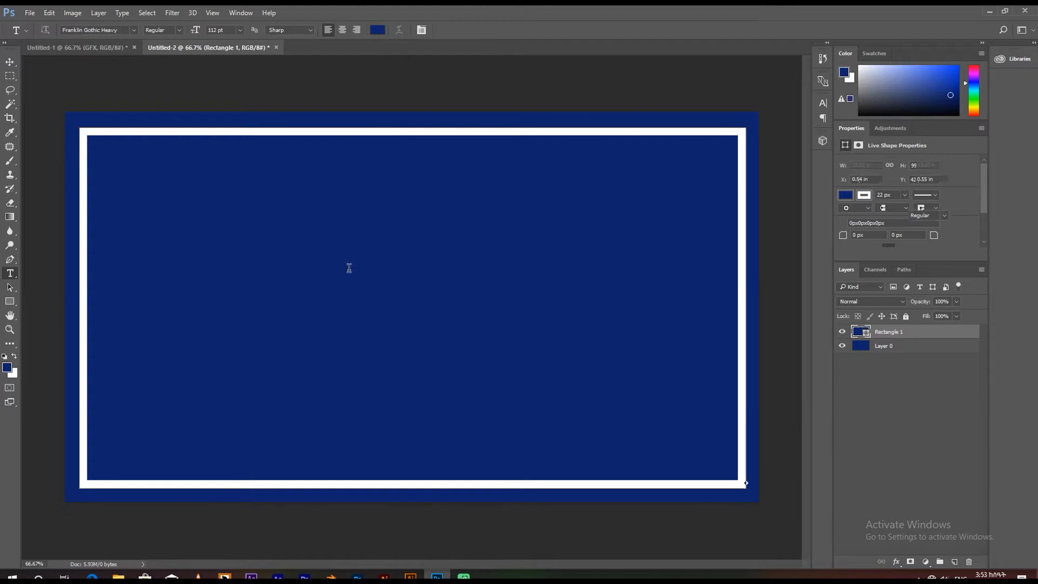
left_click(356, 284)
left_click(378, 30)
left_click(448, 132)
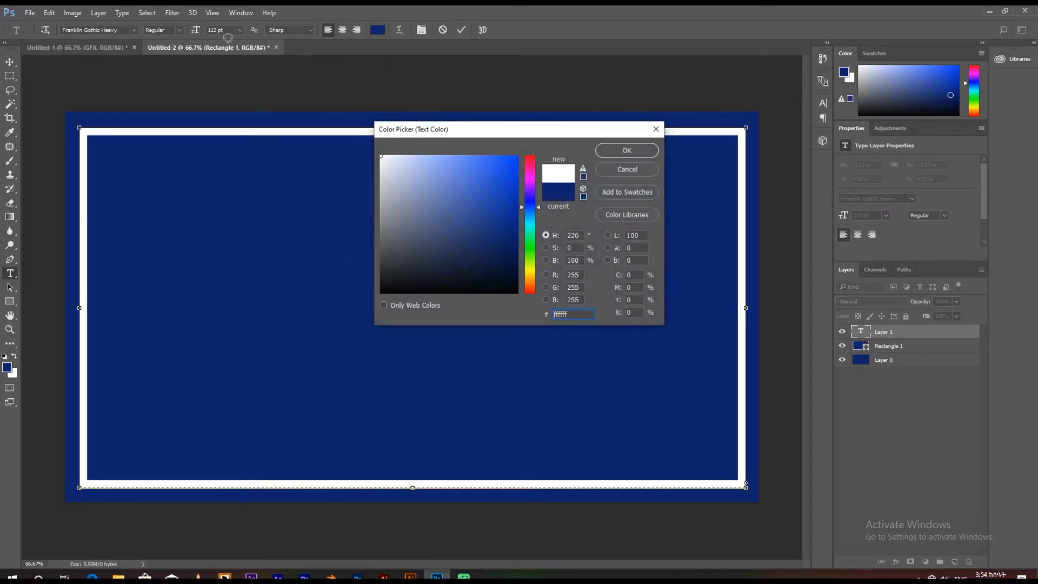
left_click(619, 152)
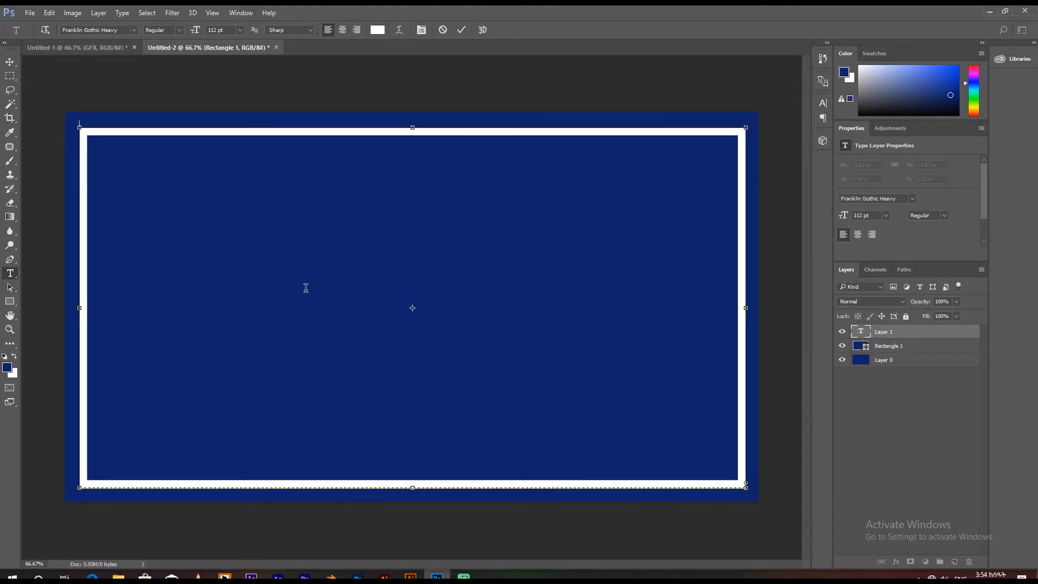
type("GFX")
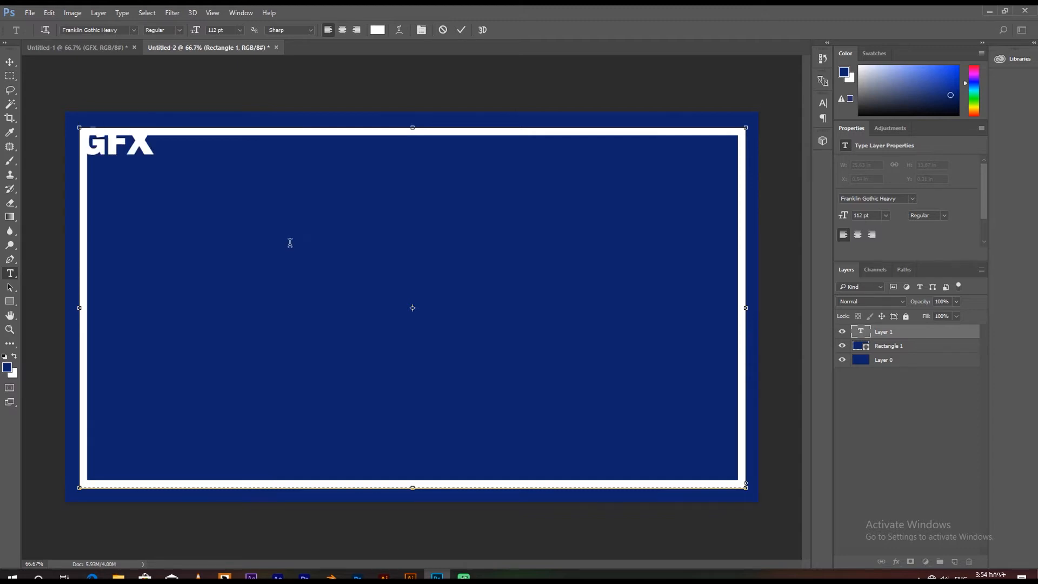
left_click(10, 64)
left_click_drag(138, 155, 425, 280)
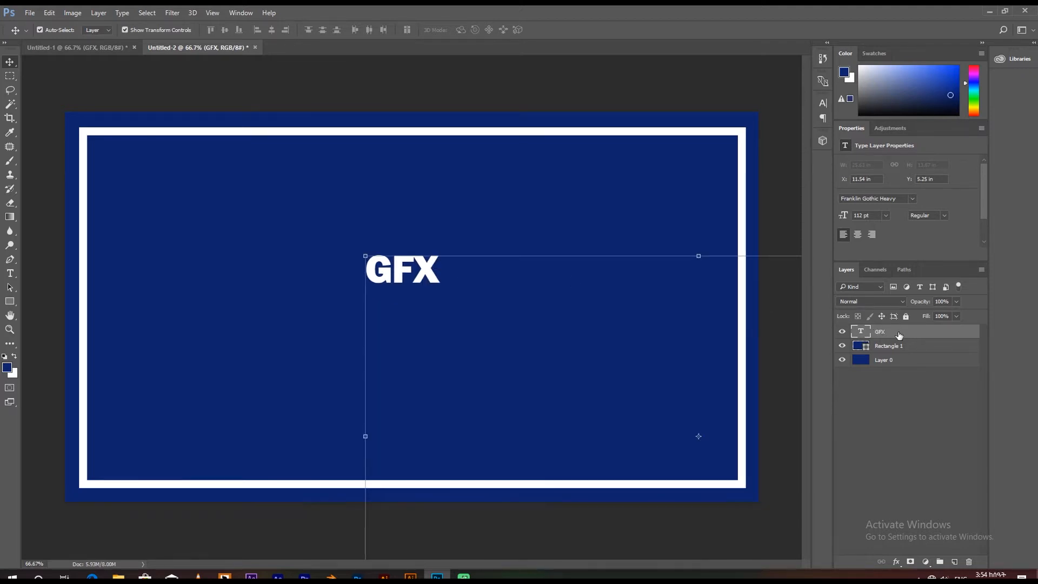
Step: Set the GFX text's font size to 160 pt and move the text slightly up and to the left
double_click(861, 332)
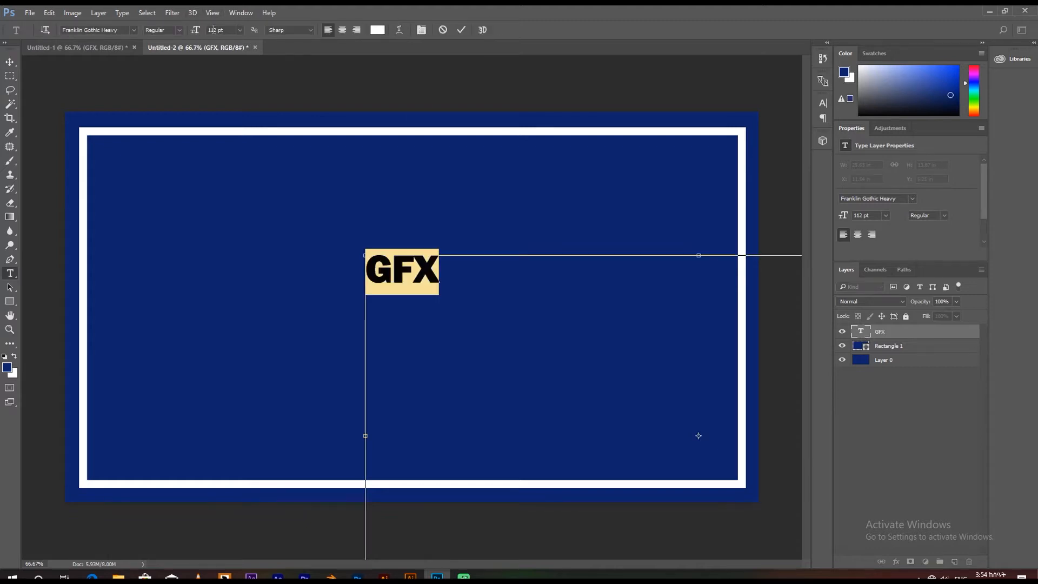
left_click(215, 31)
scroll(216, 31, "up", 16)
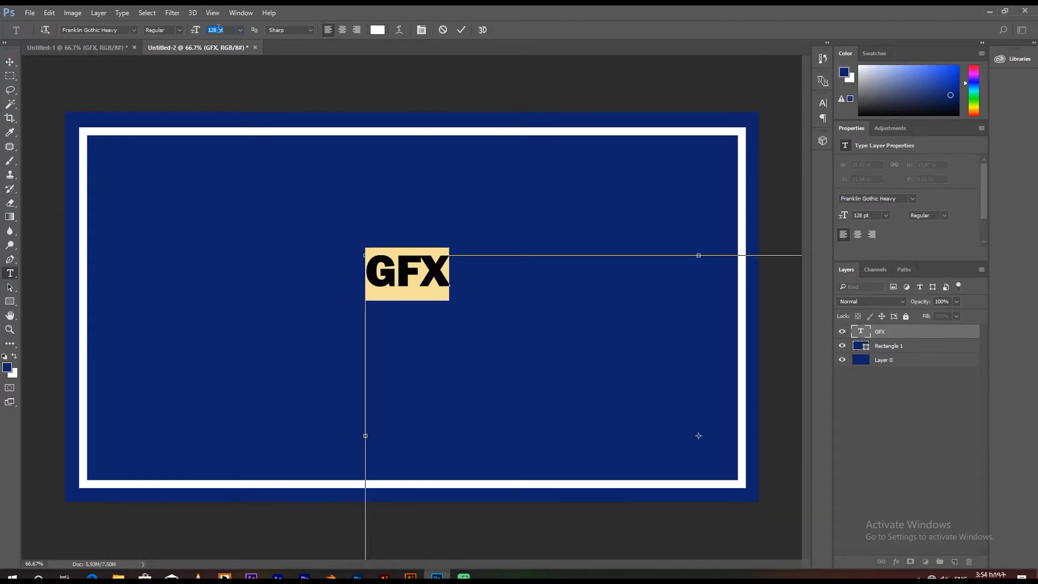
type("160")
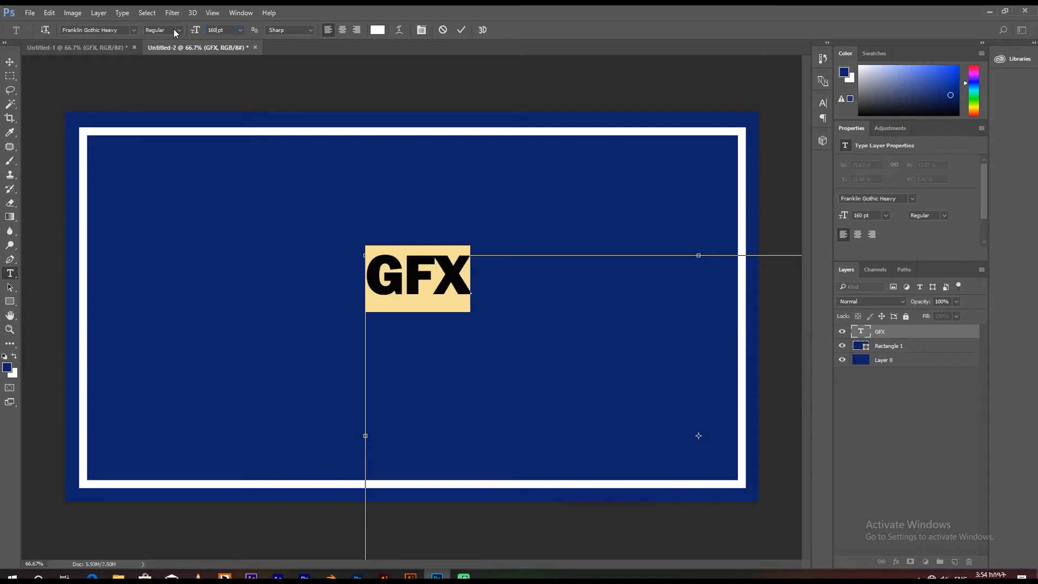
left_click(461, 31)
key("v")
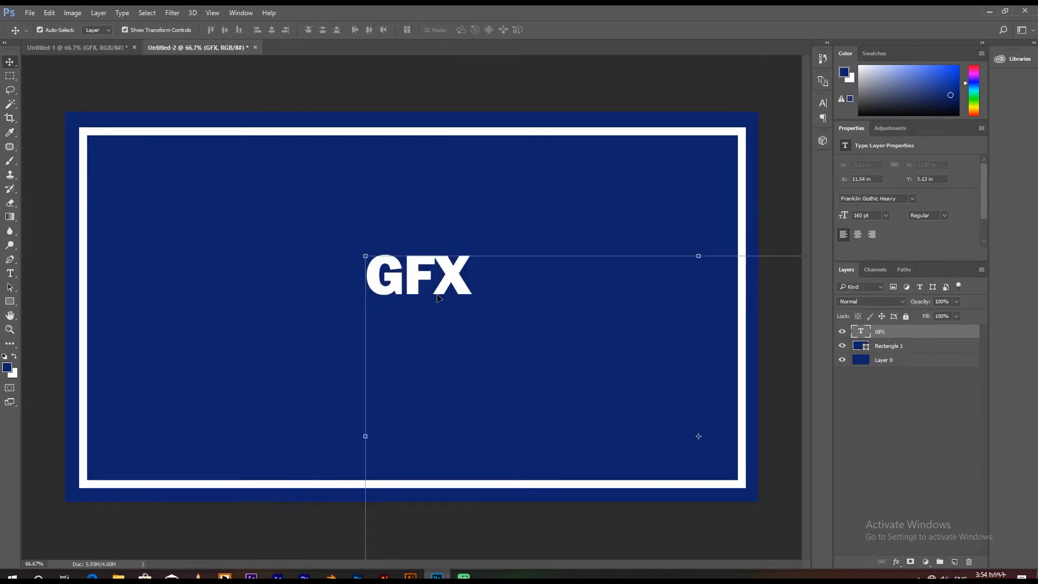
left_click_drag(443, 285, 422, 258)
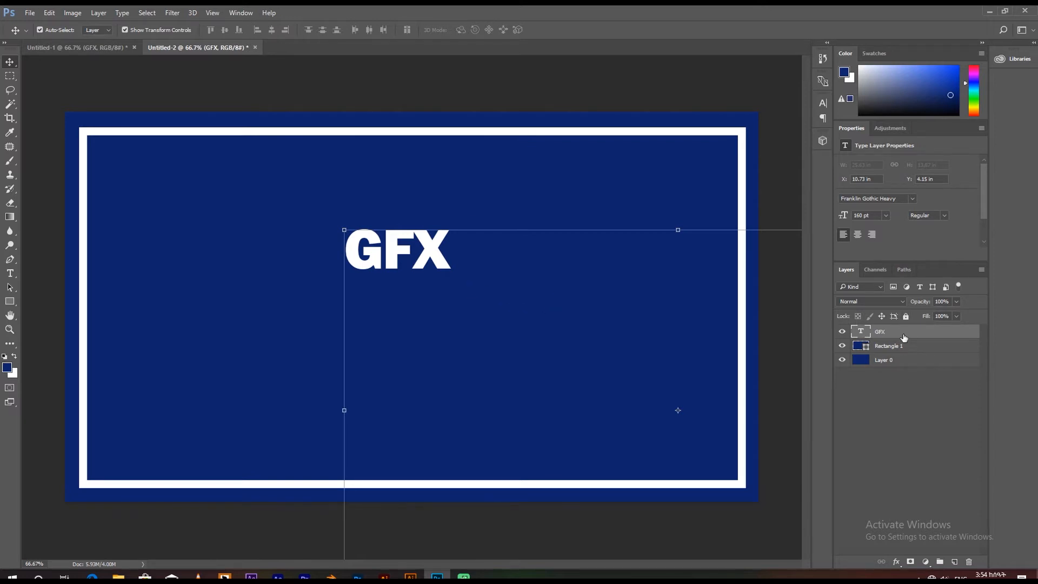
Step: Duplicate the GFX text layer and hide the copy
key("ctrl+j")
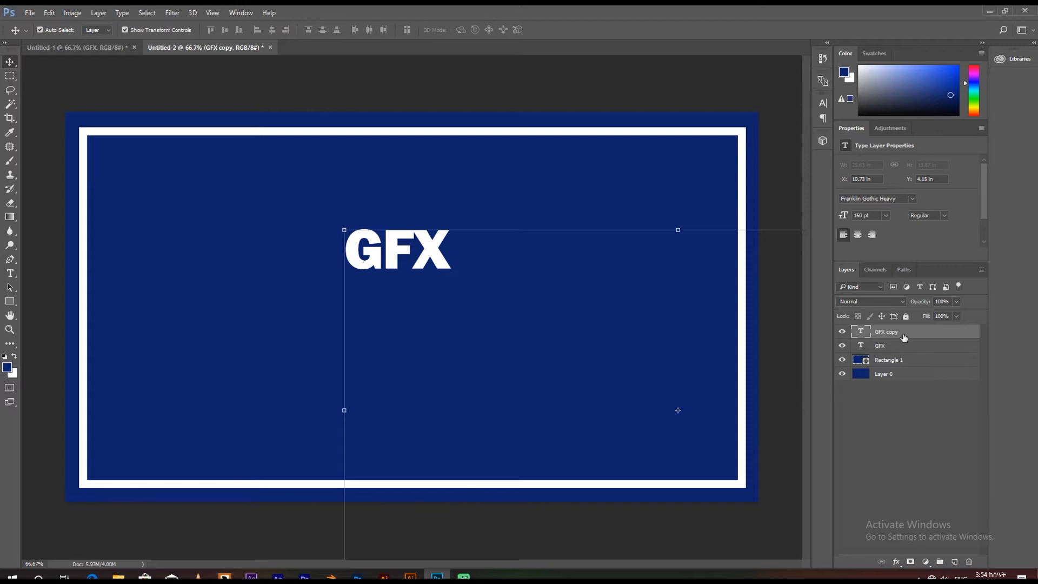
left_click(842, 332)
Step: Create a 3D extrusion from the original GFX text layer without switching to the 3D workspace, with an extrusion depth of about 32.35 in
left_click(886, 347)
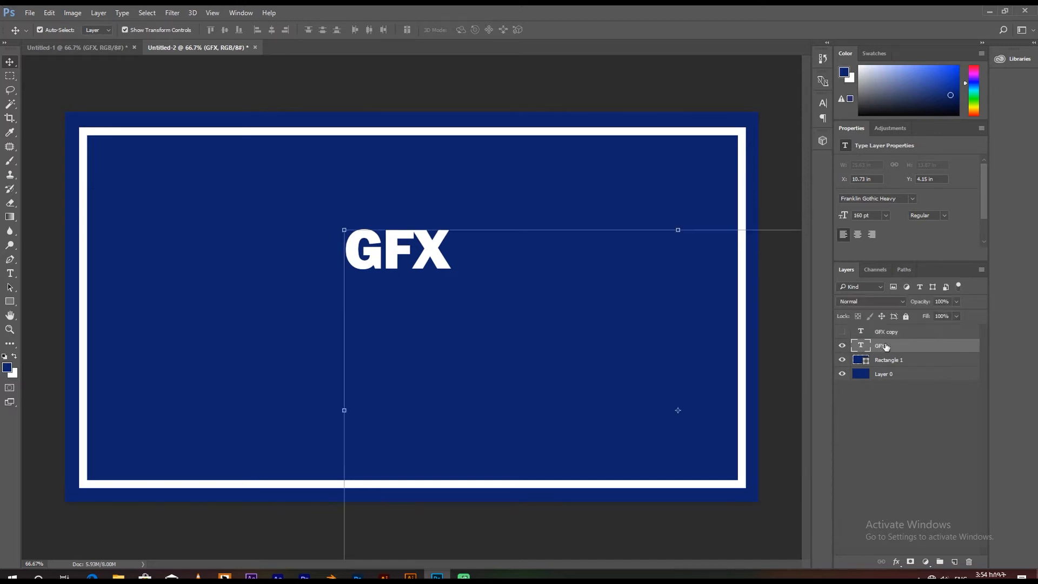
left_click(193, 12)
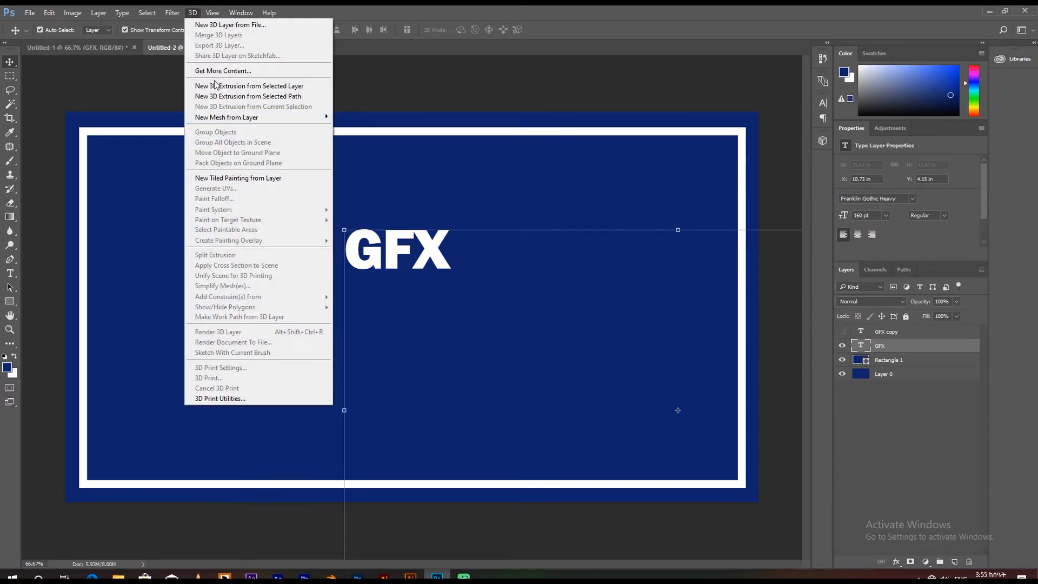
left_click(251, 89)
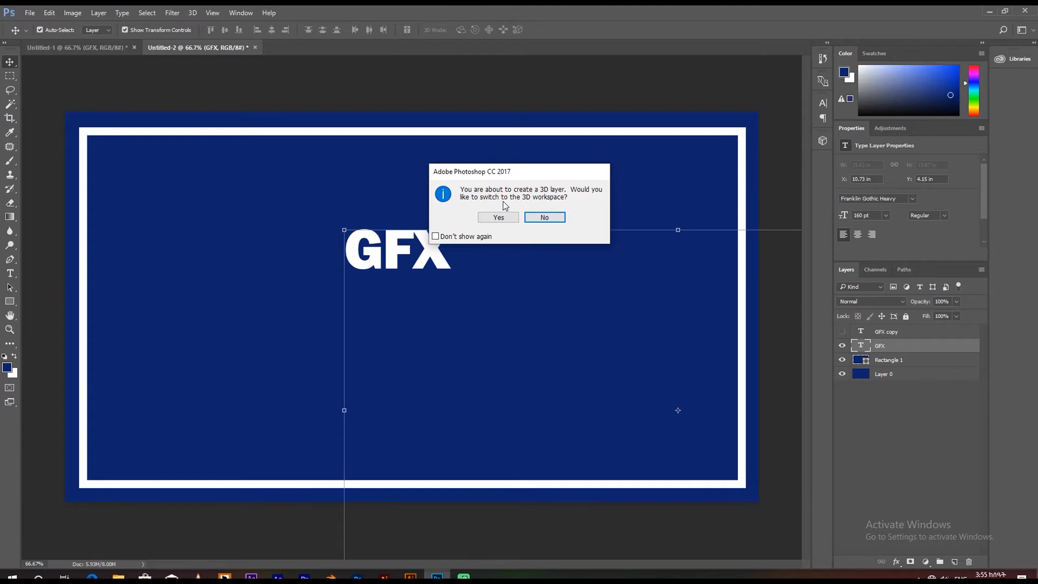
left_click(547, 218)
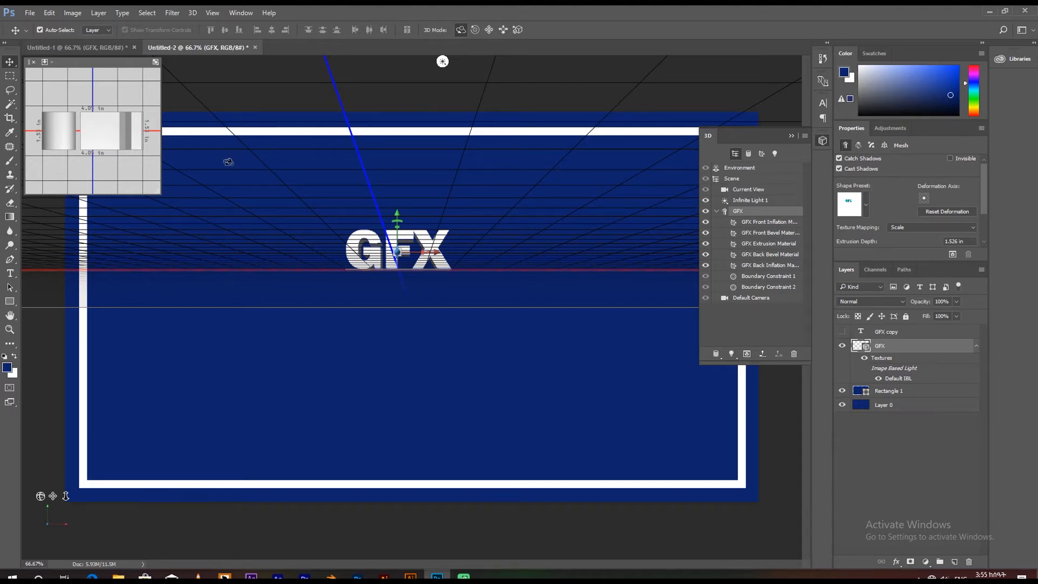
scroll(921, 183, "down", 2)
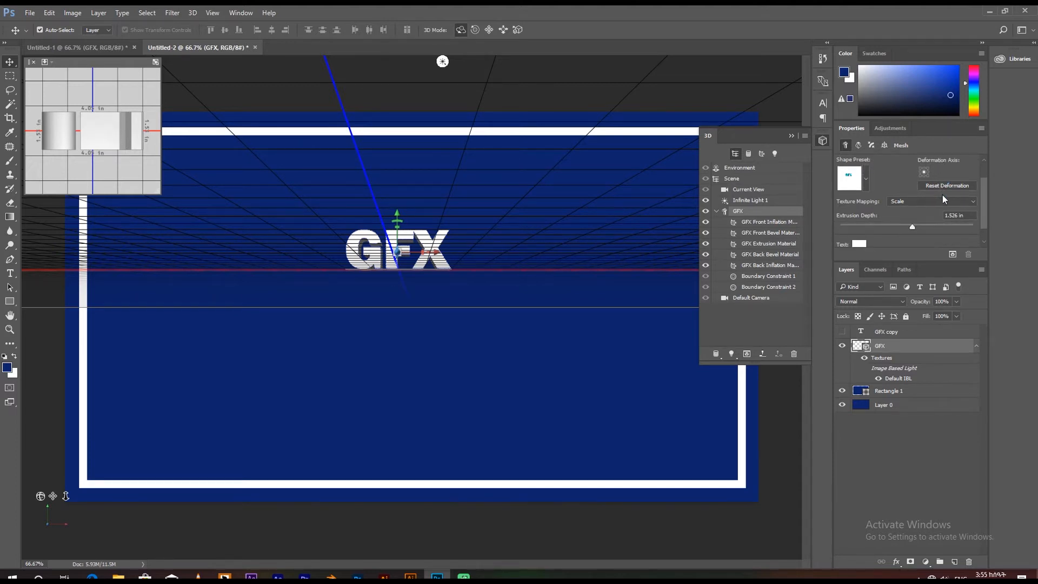
left_click_drag(914, 226, 970, 236)
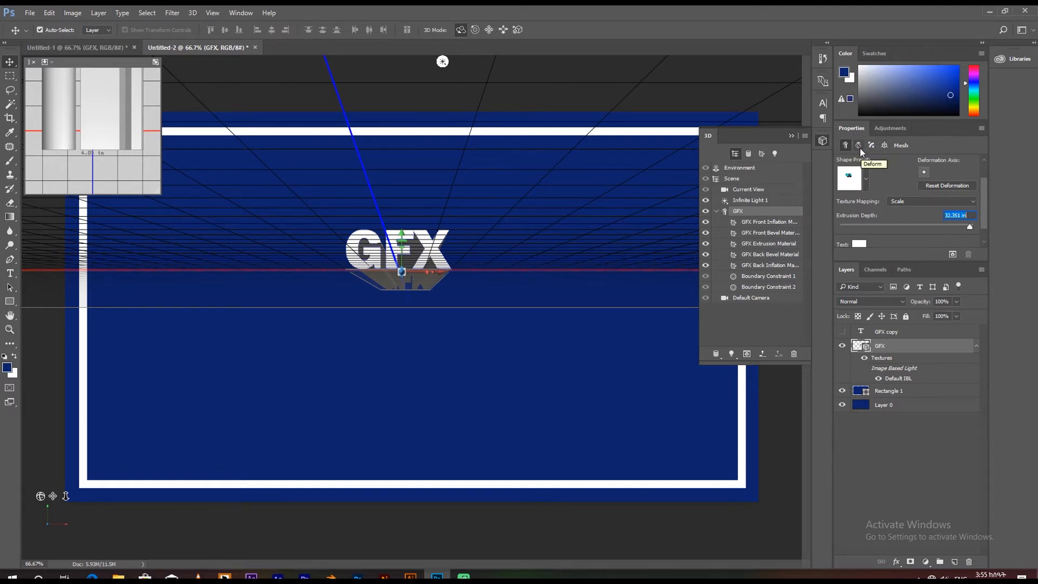
Step: Set the extruded GFX text's deformation to an extrusion depth of about 20.889 in and a twist of 190°
left_click(858, 146)
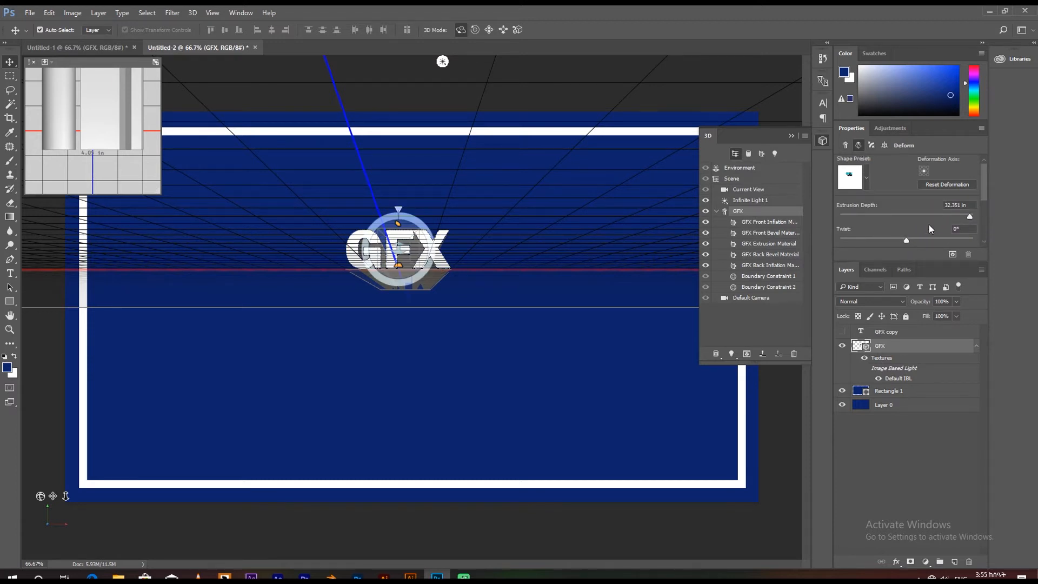
scroll(929, 225, "down", 1)
mouse_move(908, 223)
left_mouse_down()
mouse_move(958, 223)
mouse_move(909, 227)
left_mouse_up()
left_click_drag(968, 199, 914, 223)
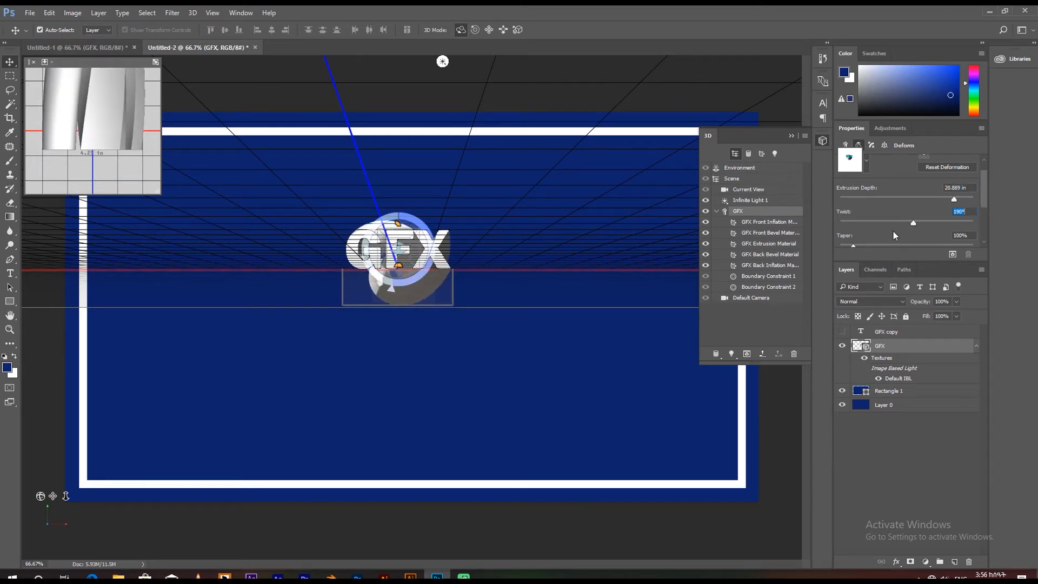
Step: Switch the GFX extrusion's deformation from Bend to Shear and set its vertical angle to 90°
scroll(890, 235, "down", 2)
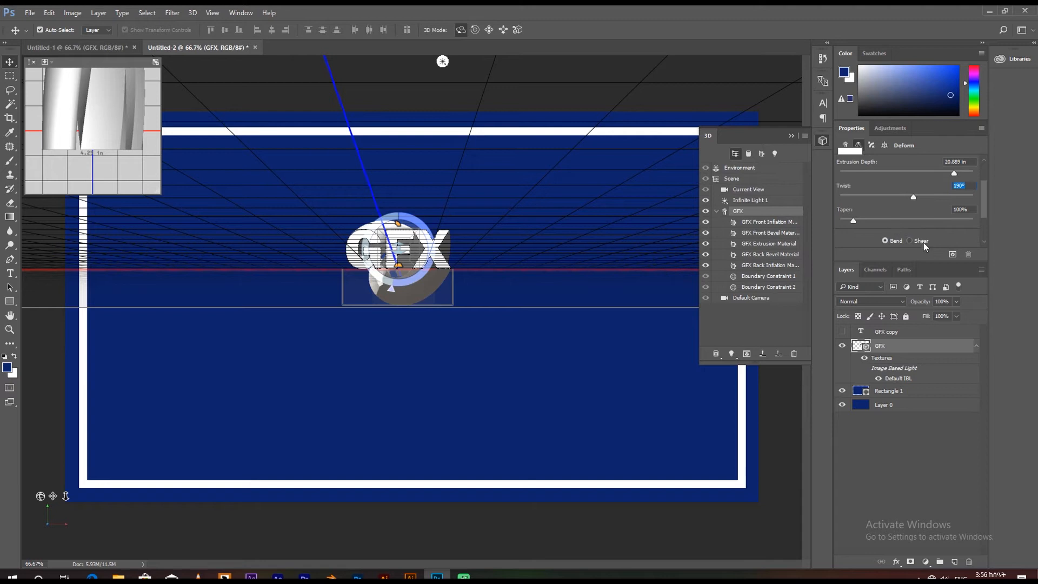
scroll(871, 224, "down", 2)
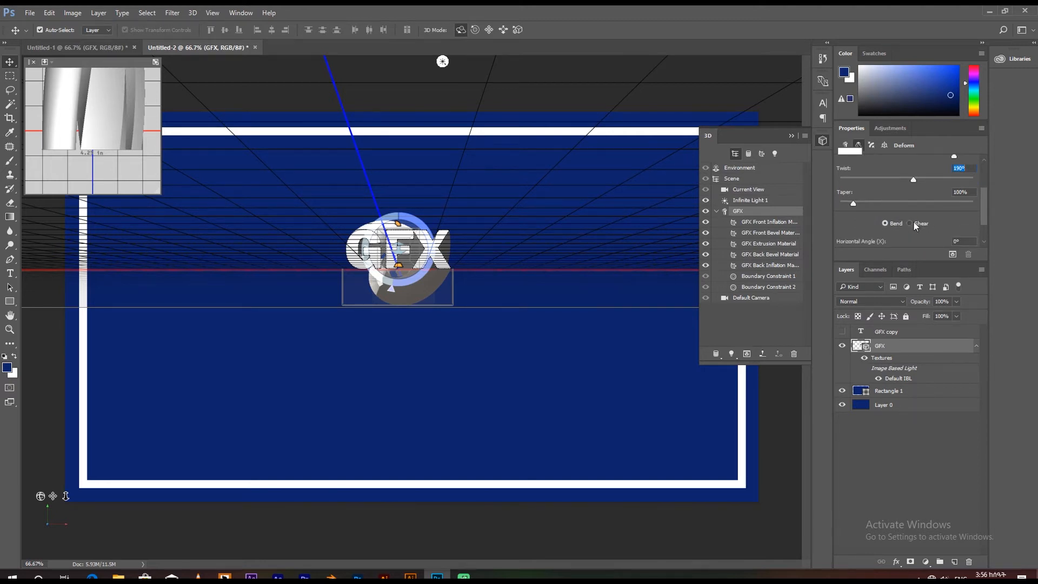
left_click(910, 223)
scroll(935, 214, "down", 2)
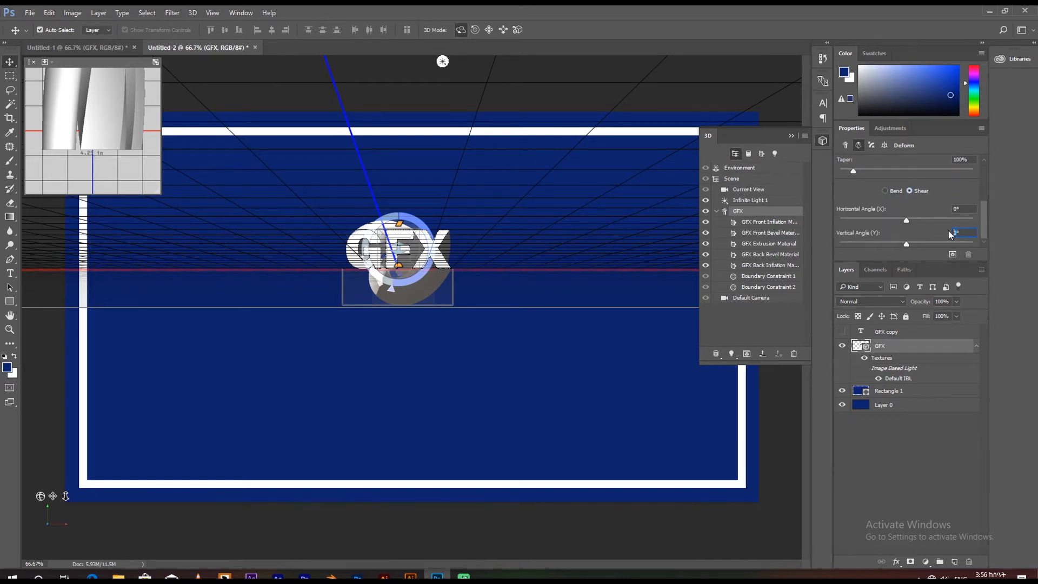
type("90")
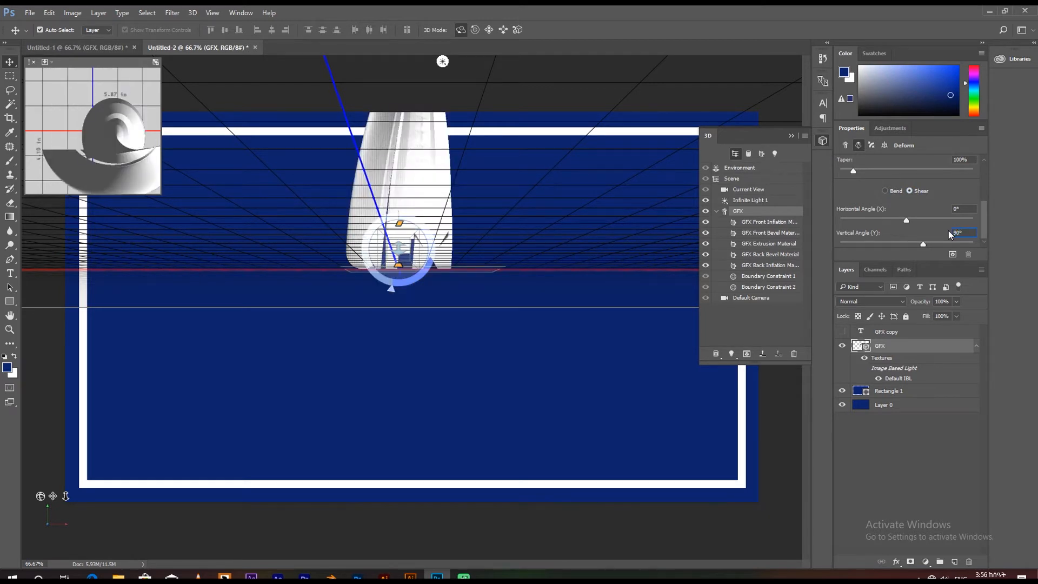
Step: Set the shear's horizontal angle on the GFX extrusion to about 187°
left_click_drag(909, 219, 931, 222)
left_click_drag(909, 219, 914, 222)
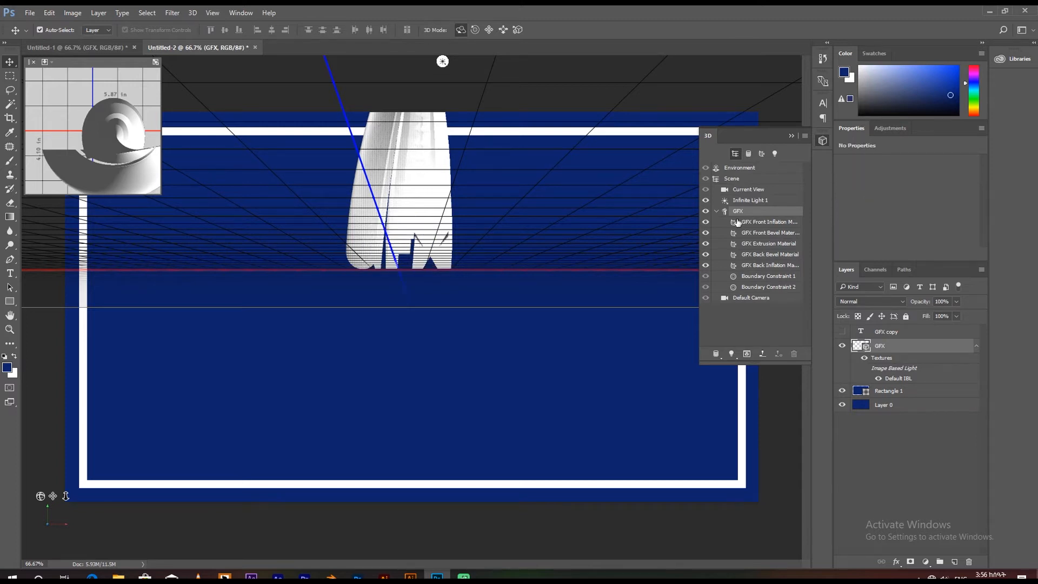
left_click(878, 348)
left_click(859, 145)
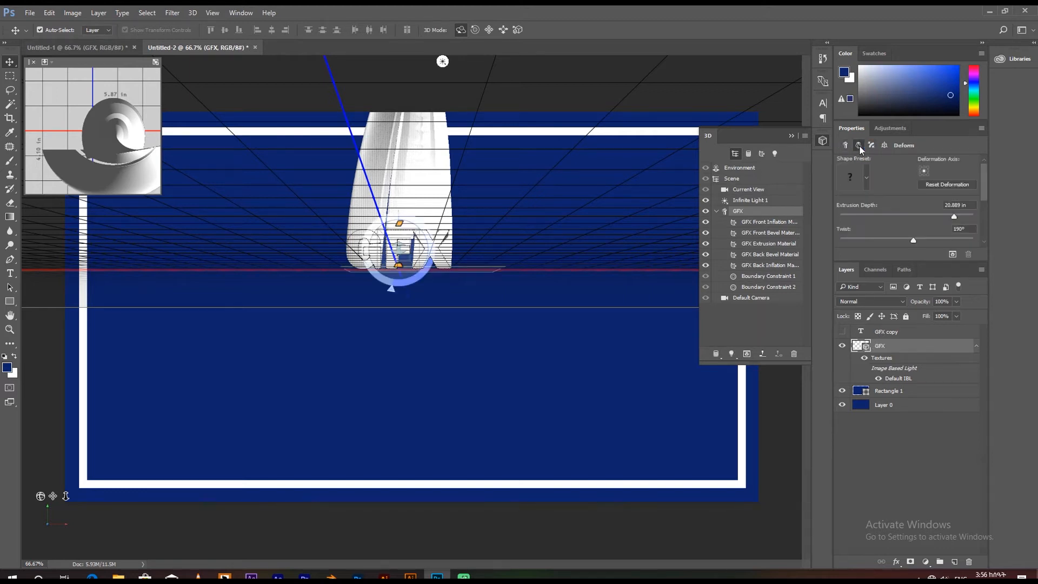
scroll(914, 196, "down", 3)
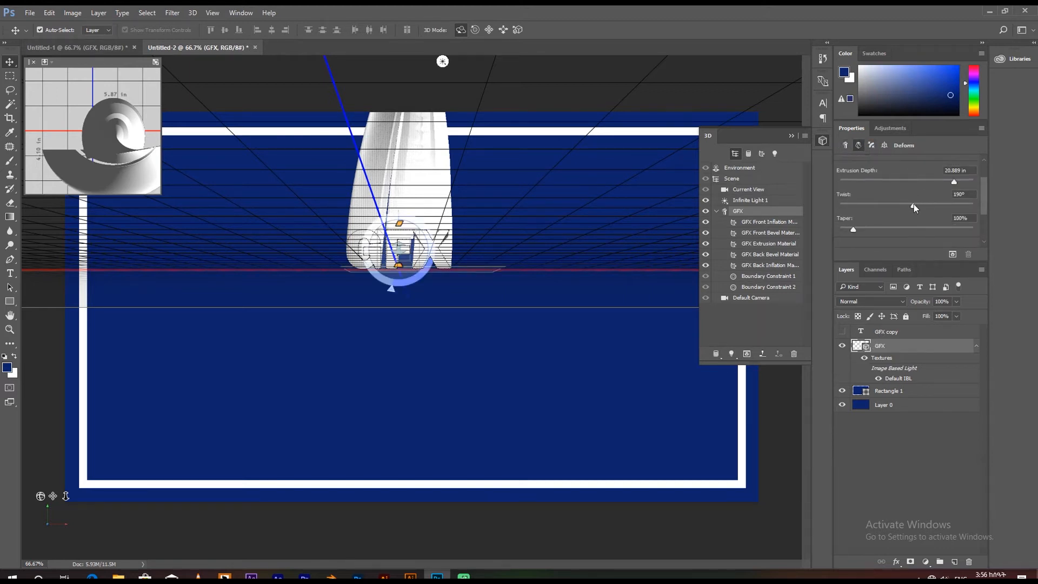
scroll(913, 206, "down", 4)
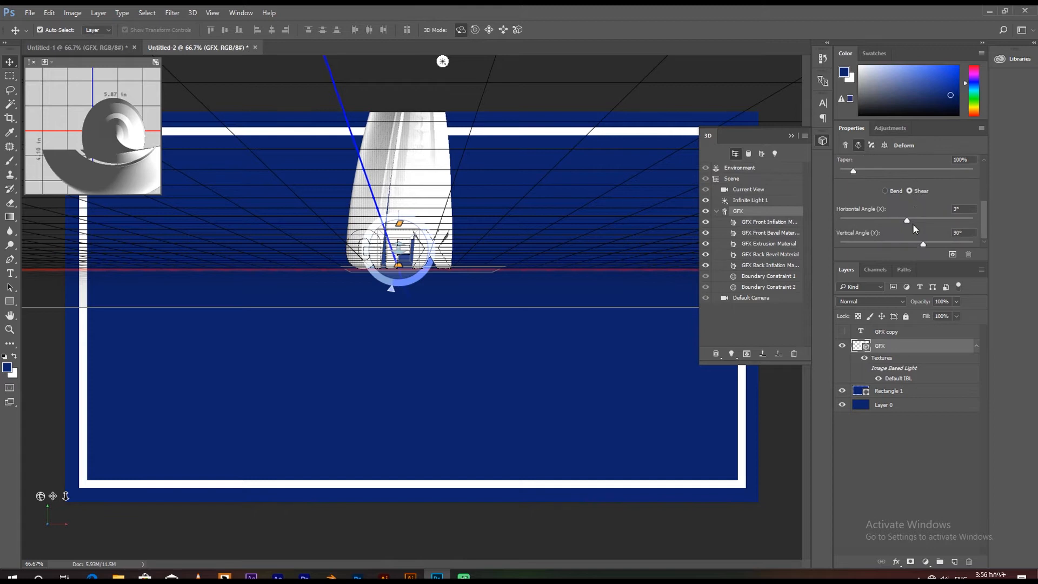
left_click_drag(907, 220, 941, 229)
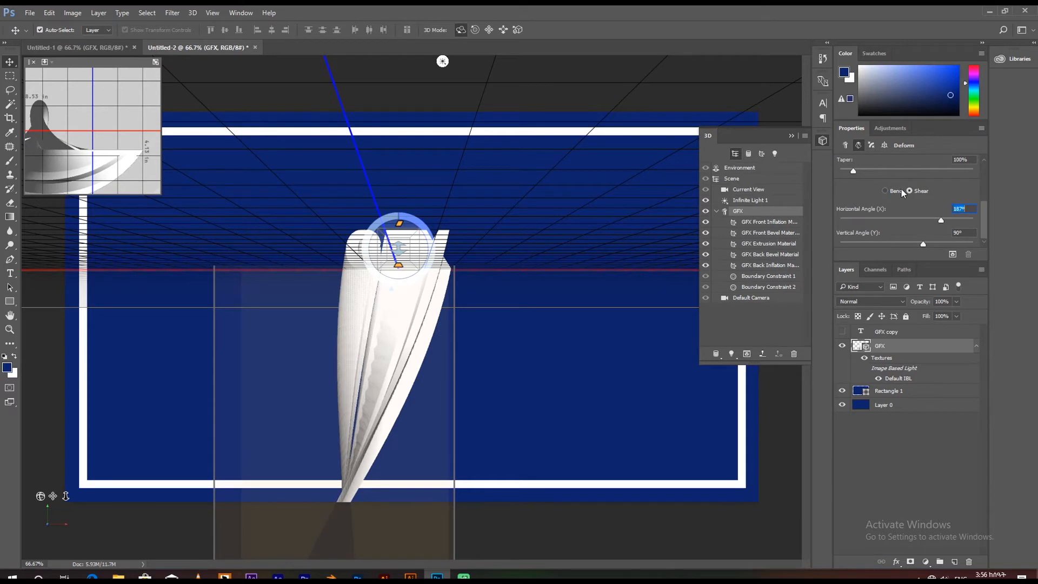
Step: Set the GFX extrusion's depth to about 34.722 in and its twist to 29°
left_click_drag(983, 211, 983, 173)
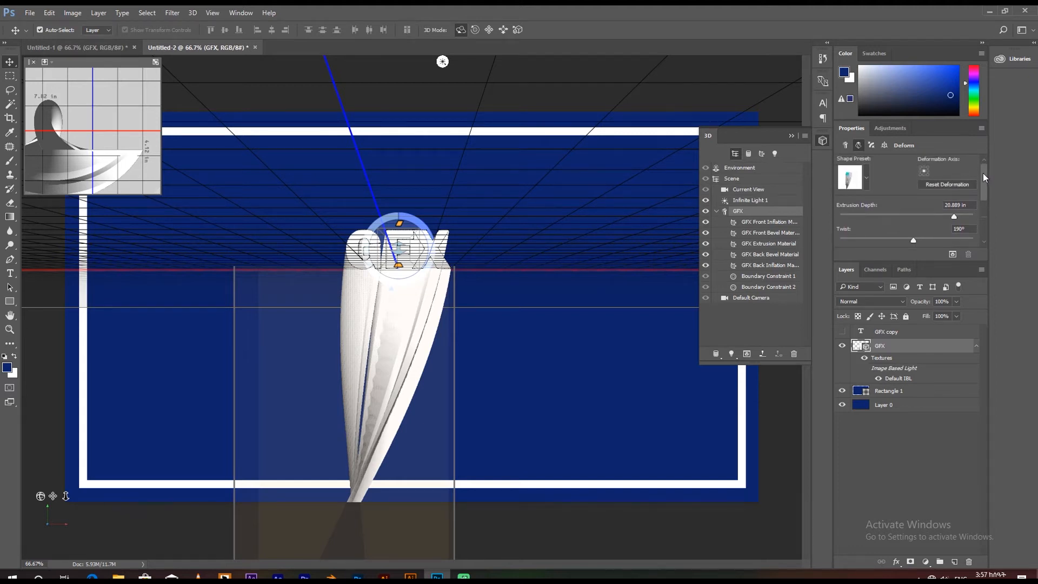
left_click_drag(953, 214, 983, 222)
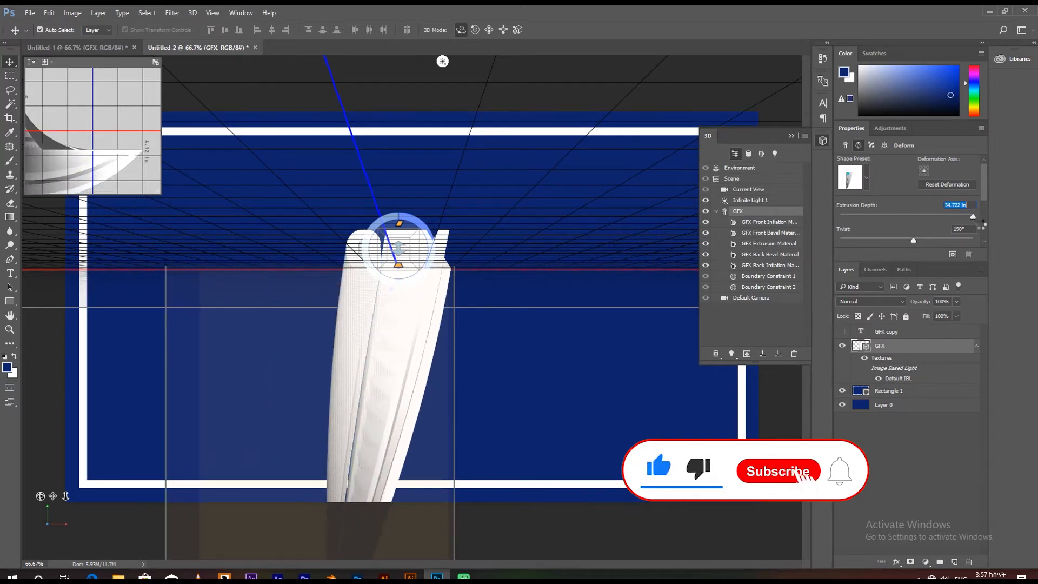
mouse_move(913, 240)
left_mouse_down()
mouse_move(935, 241)
mouse_move(899, 242)
mouse_move(908, 239)
left_mouse_up()
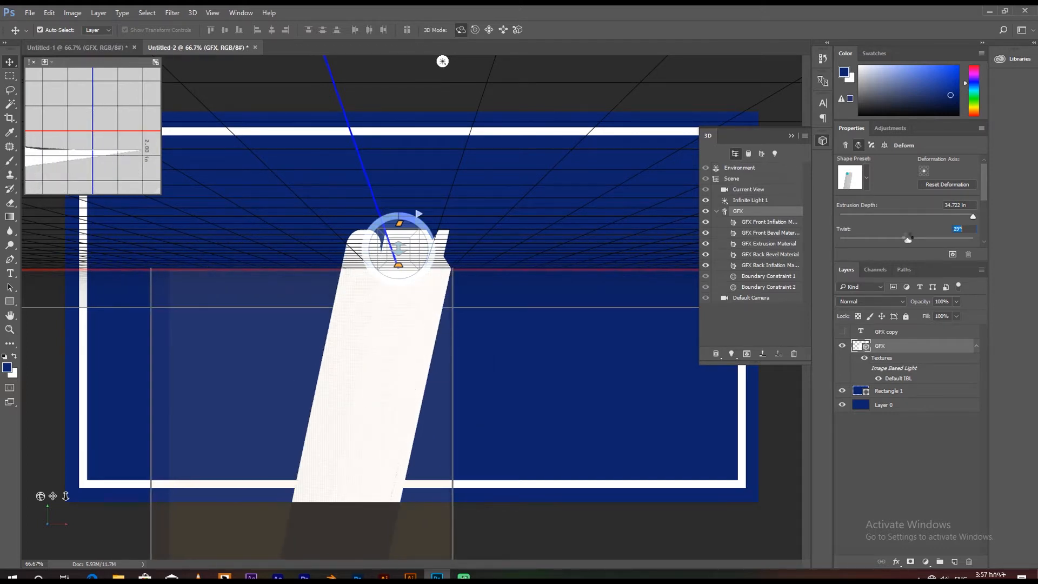
Step: Set the GFX extrusion's taper to about 415% and its horizontal shear angle to 225°
left_click_drag(986, 187, 983, 205)
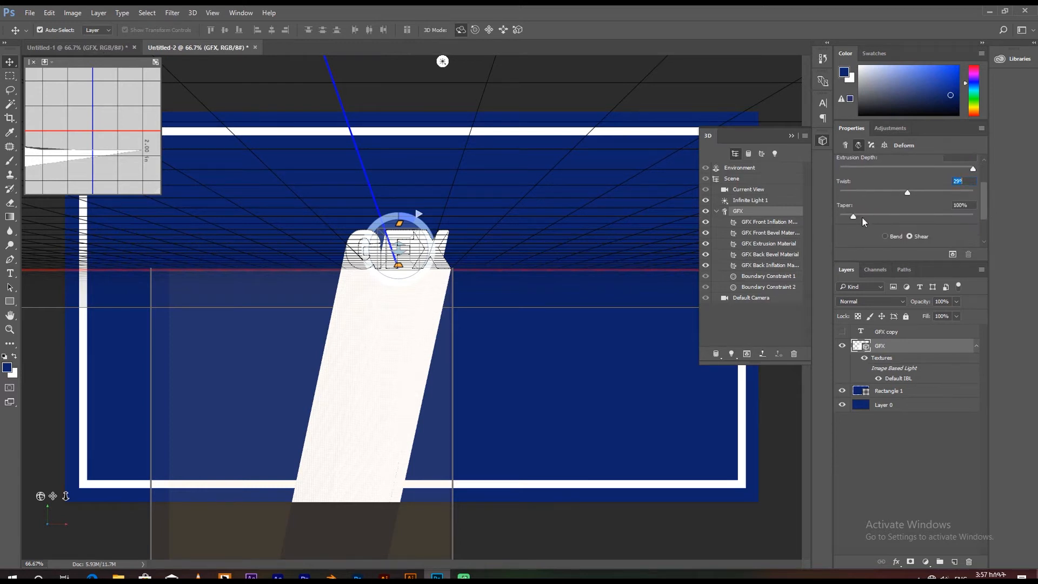
left_click_drag(861, 216, 895, 219)
left_click_drag(984, 202, 949, 221)
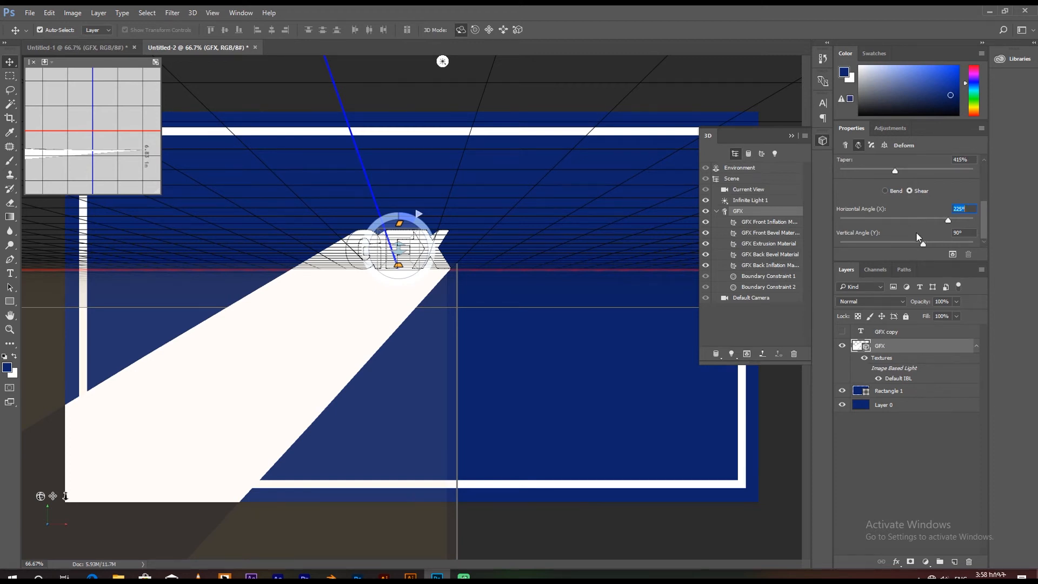
Step: Show the GFX copy text layer, load the extruded GFX layer's outline as a selection, and hide that 3D layer
left_click(977, 346)
left_click(897, 337)
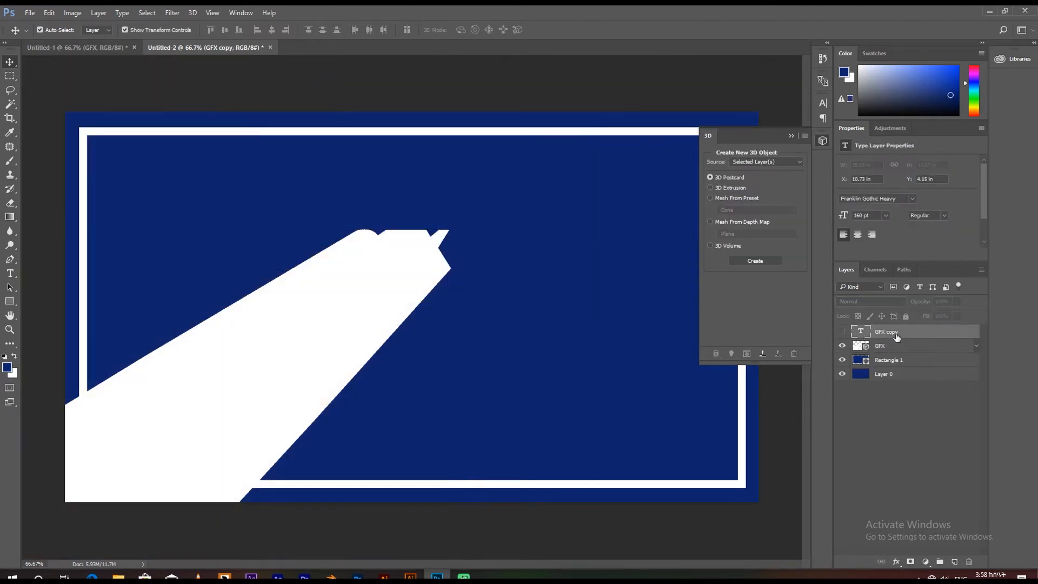
left_click(842, 333)
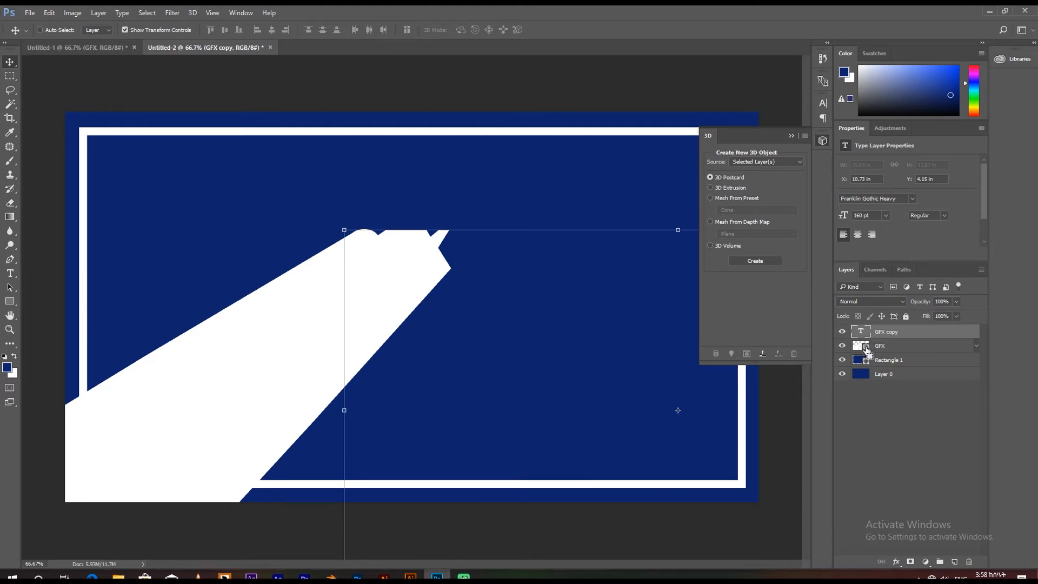
left_click(867, 352, "ctrl")
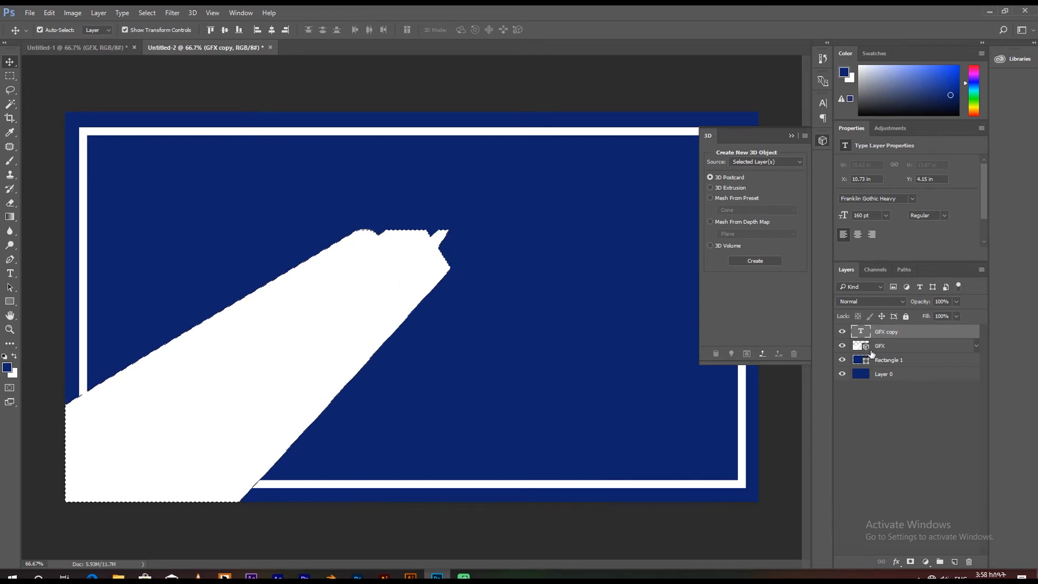
left_click(842, 346)
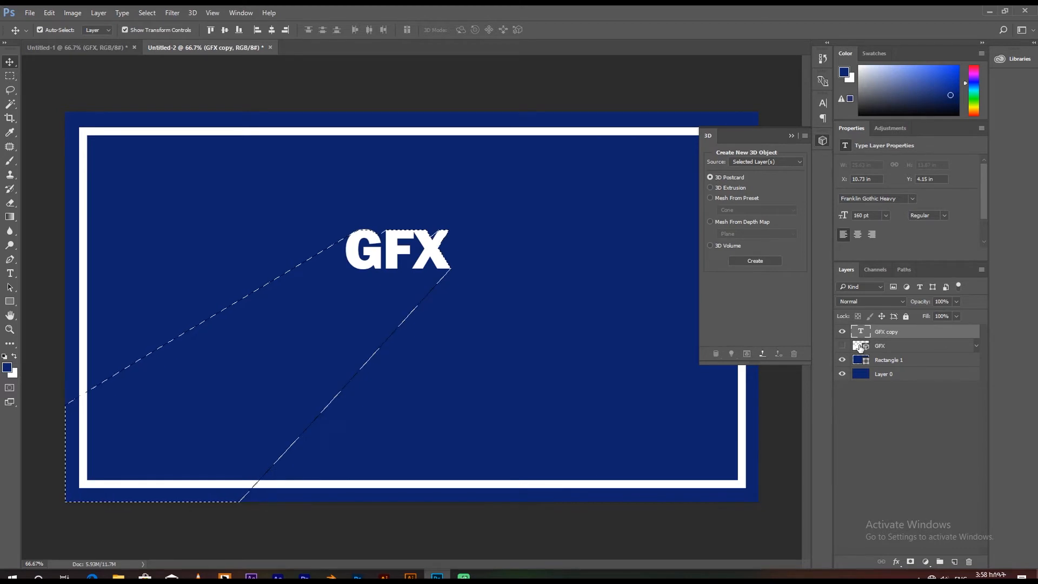
Step: Set the foreground color to black and add a black (000000) solid color fill layer masked by the selection
left_click(7, 368)
left_click(517, 291)
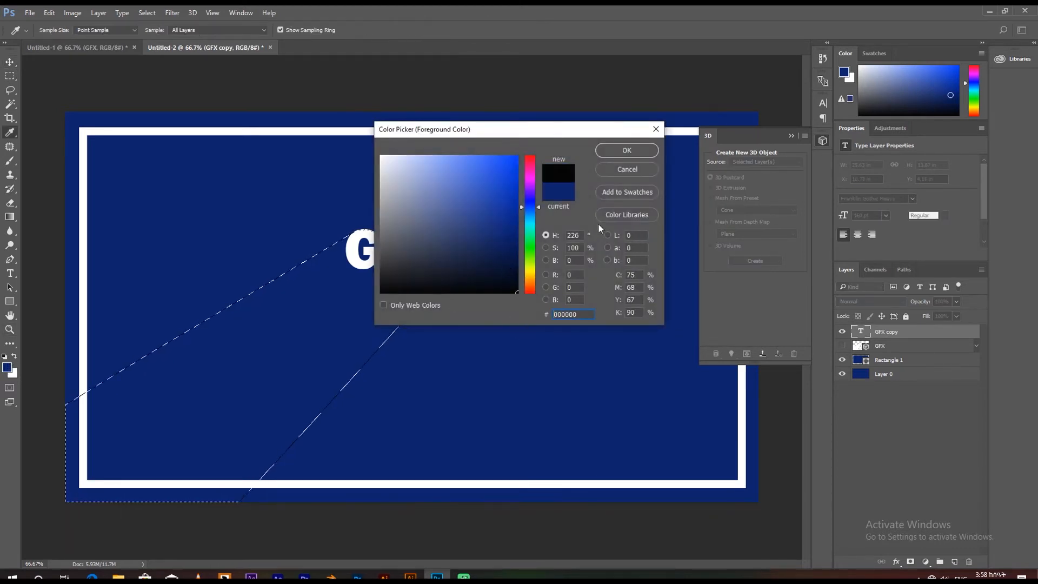
left_click(626, 151)
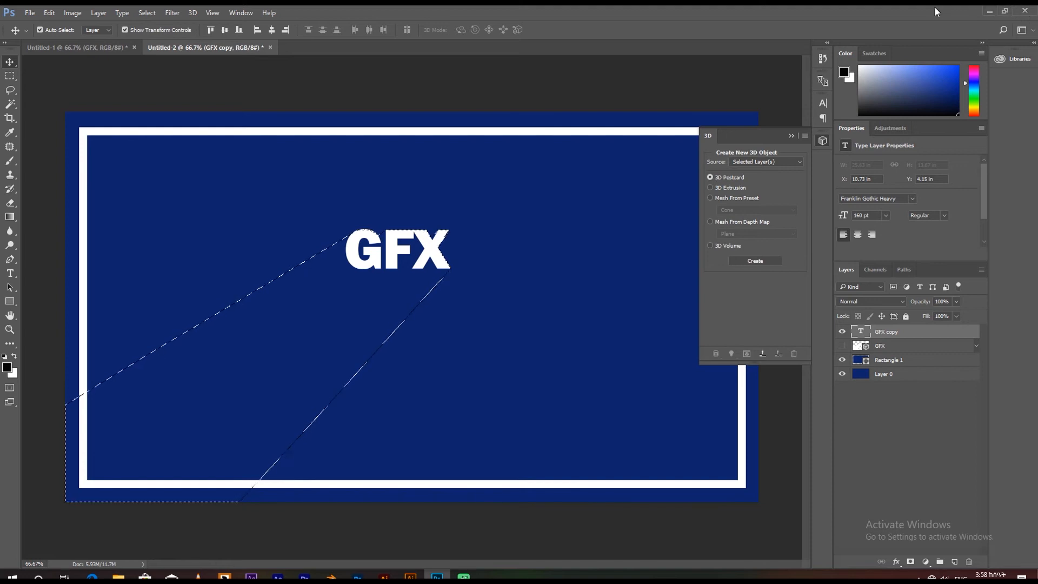
left_click(1004, 11)
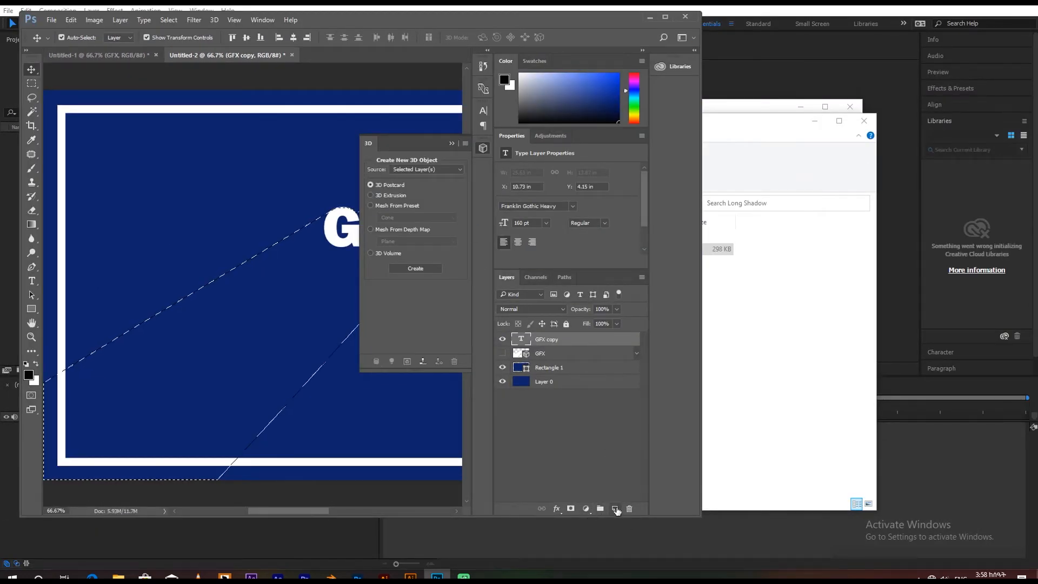
left_click(586, 508)
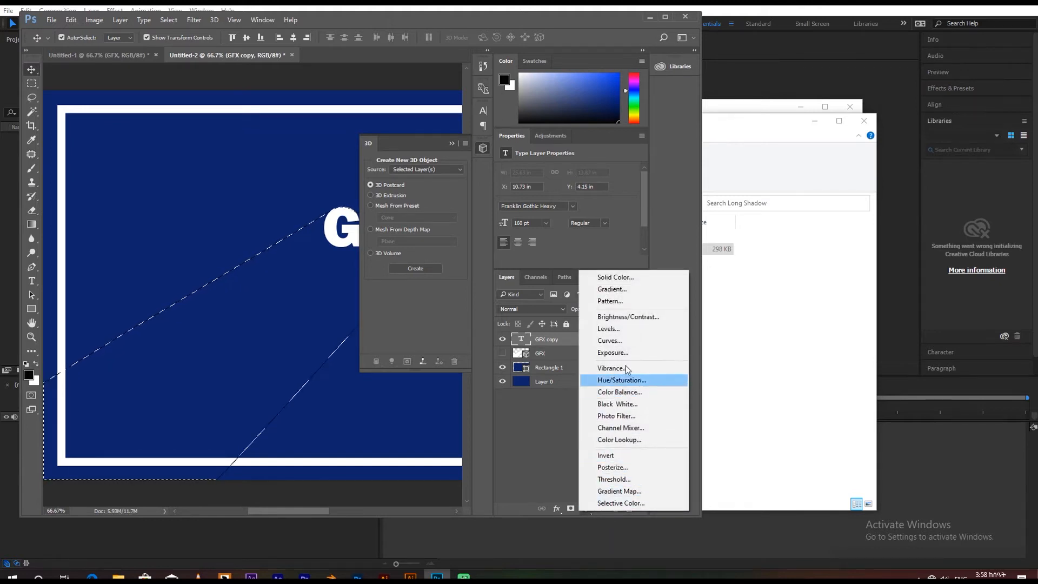
left_click(624, 279)
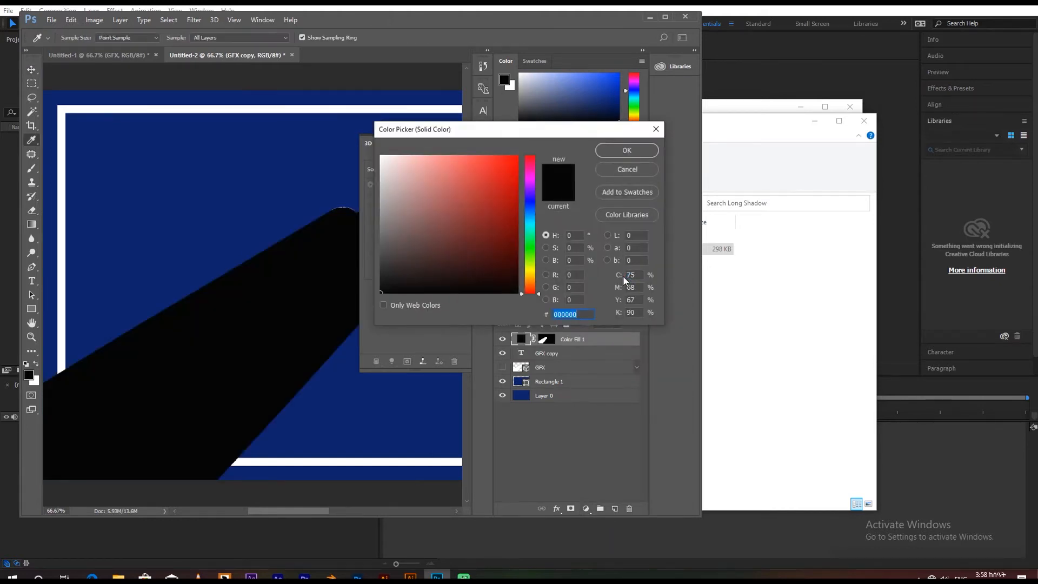
left_click_drag(551, 130, 429, 178)
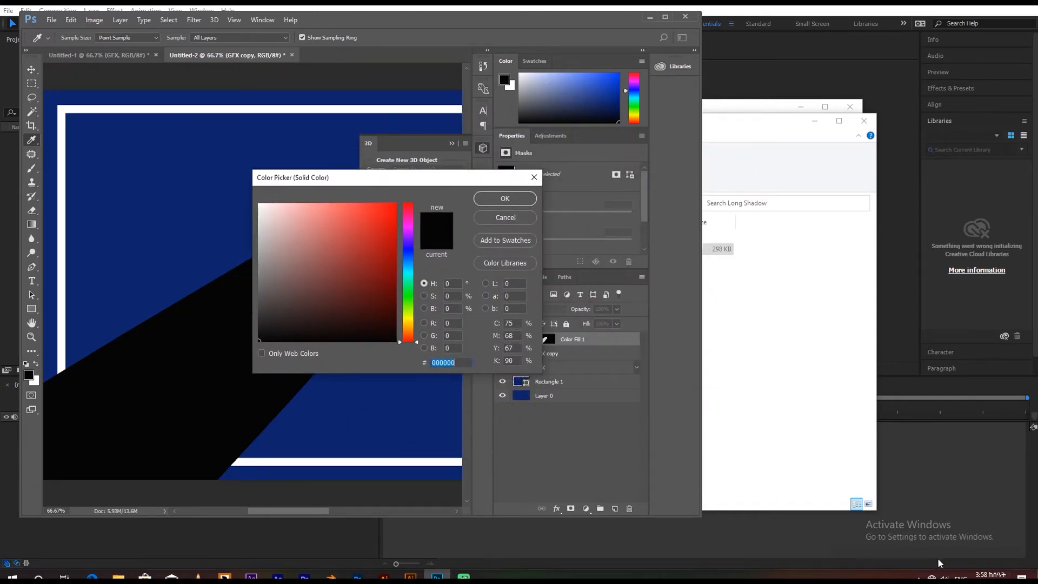
left_click(503, 199)
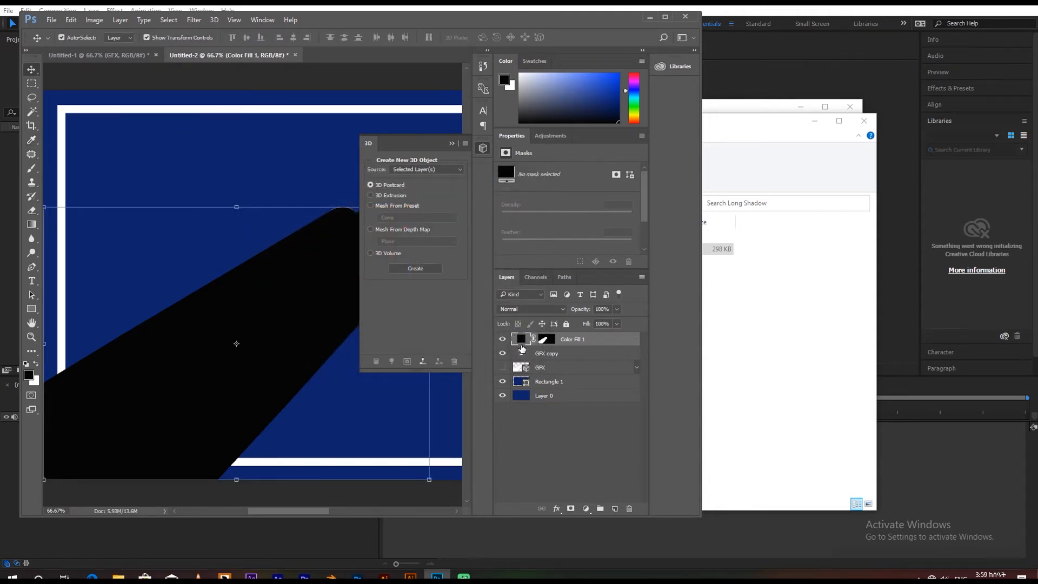
left_click(665, 17)
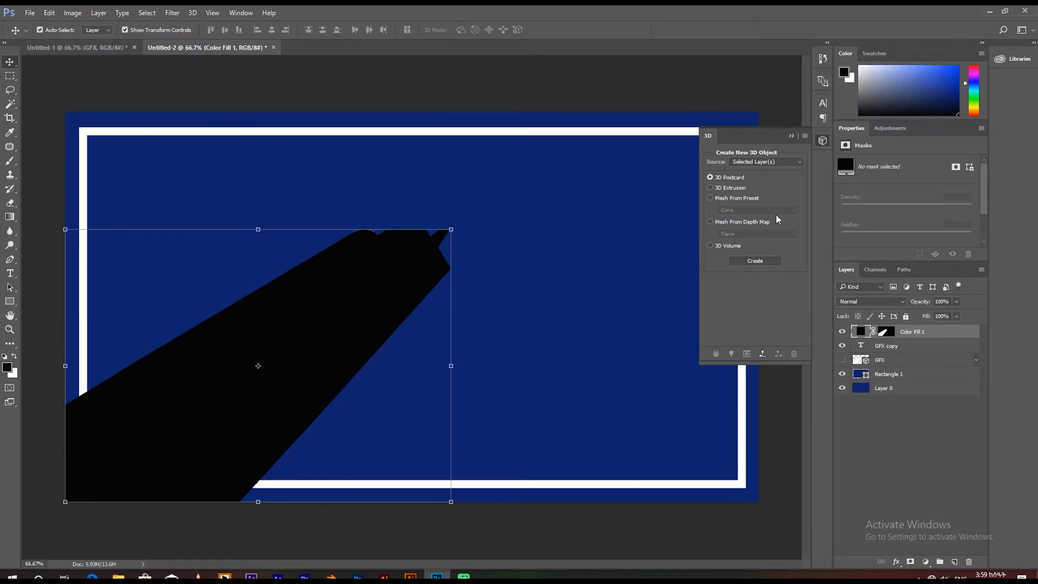
Step: Move the GFX copy text layer above Color Fill 1 and place the fill layer in its own collapsed group
left_click_drag(861, 348, 868, 329)
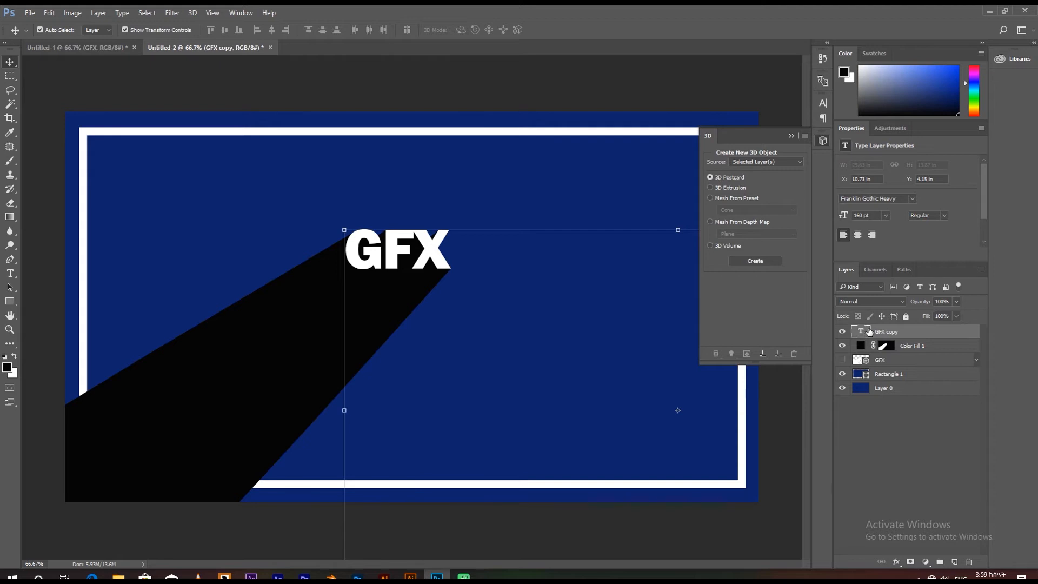
left_click(906, 352)
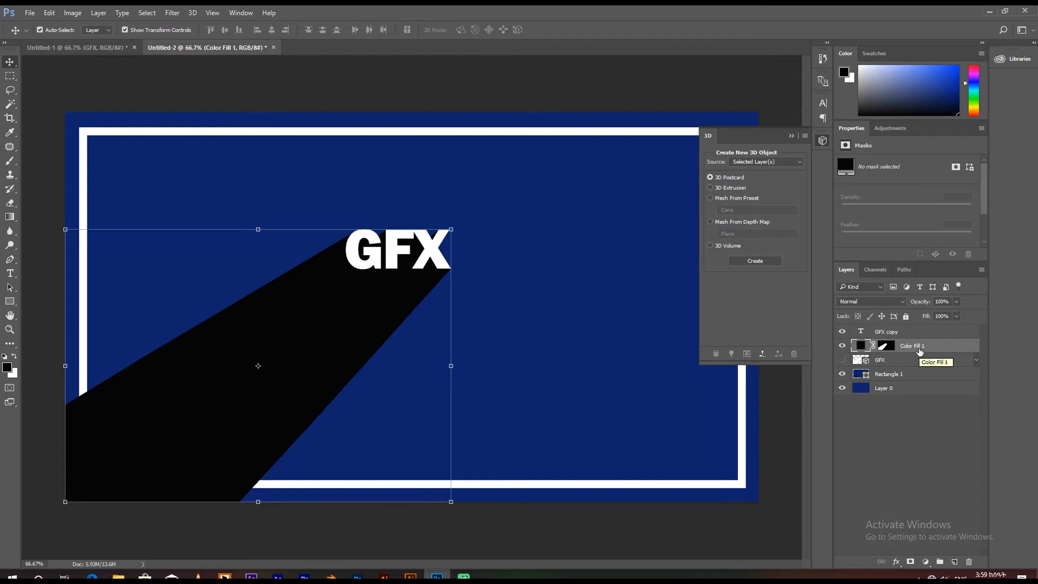
key("ctrl+g")
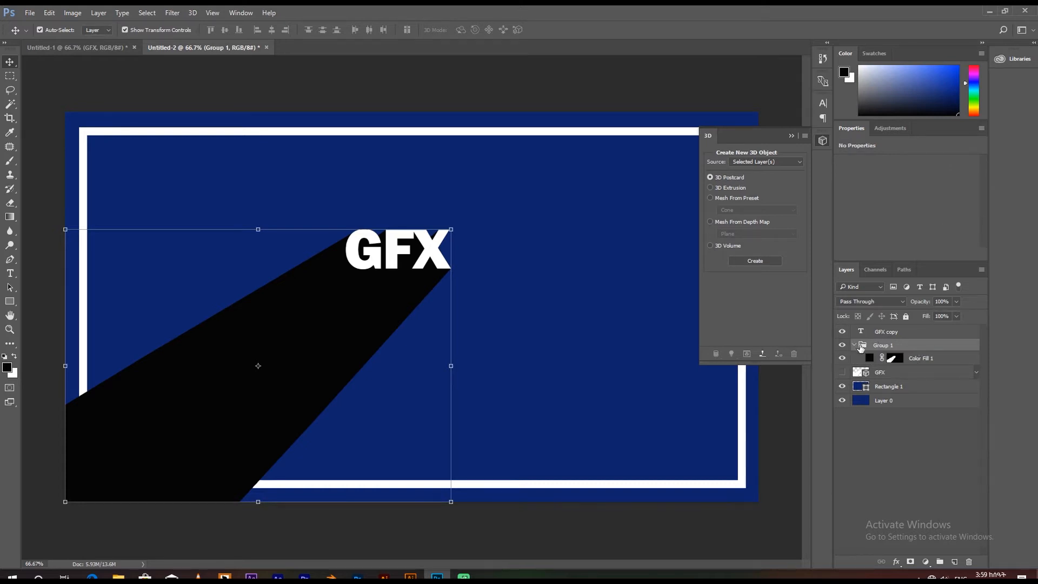
left_click(854, 345)
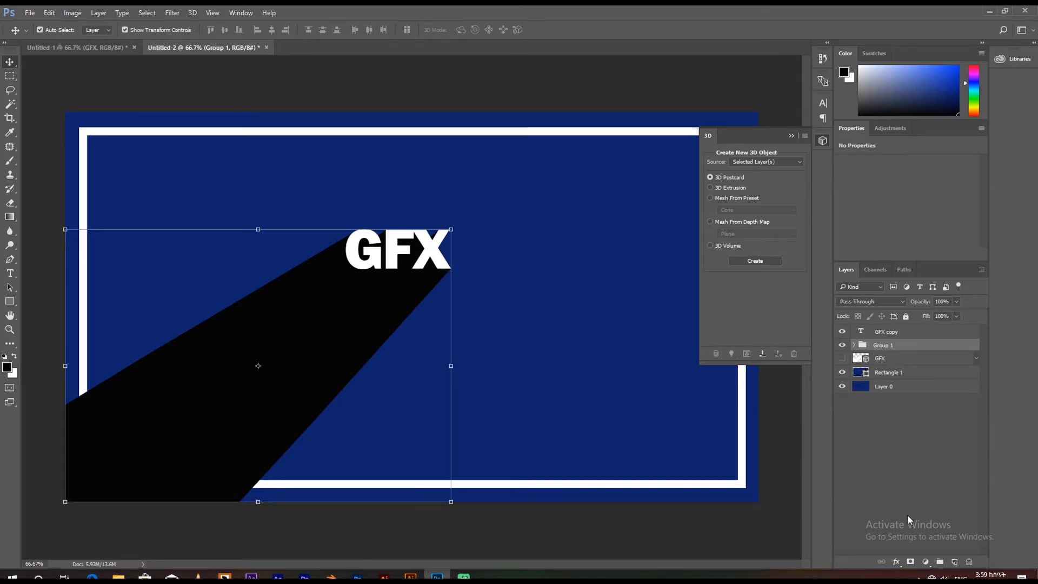
Step: Add a layer mask to Group 1 and paint black on it with a 700 px soft brush over the shadow's far end
left_click(1005, 12)
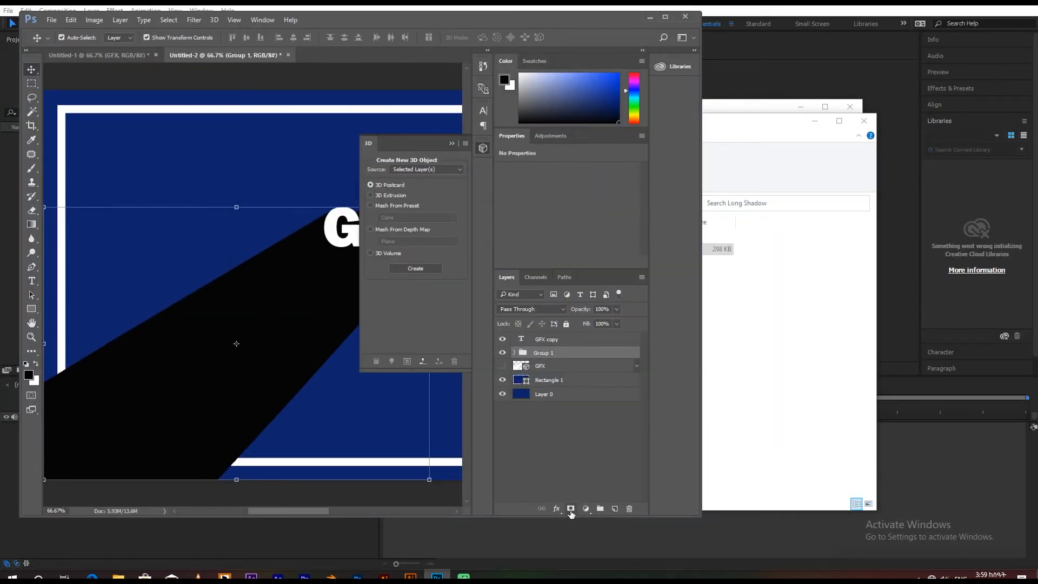
left_click(571, 509)
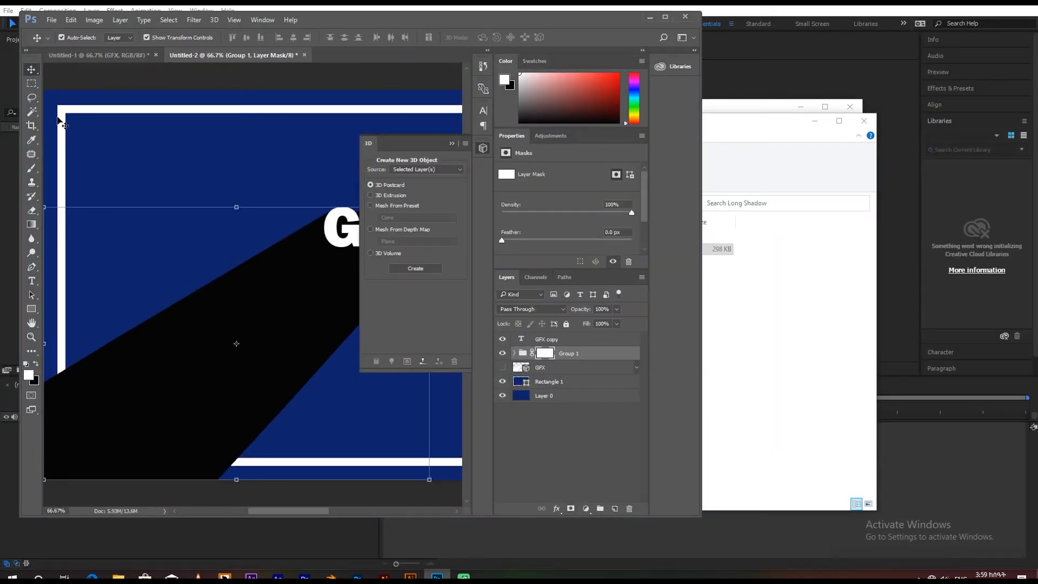
left_click(31, 168)
key("bracketleft")
key("bracketleft")
key("bracketleft")
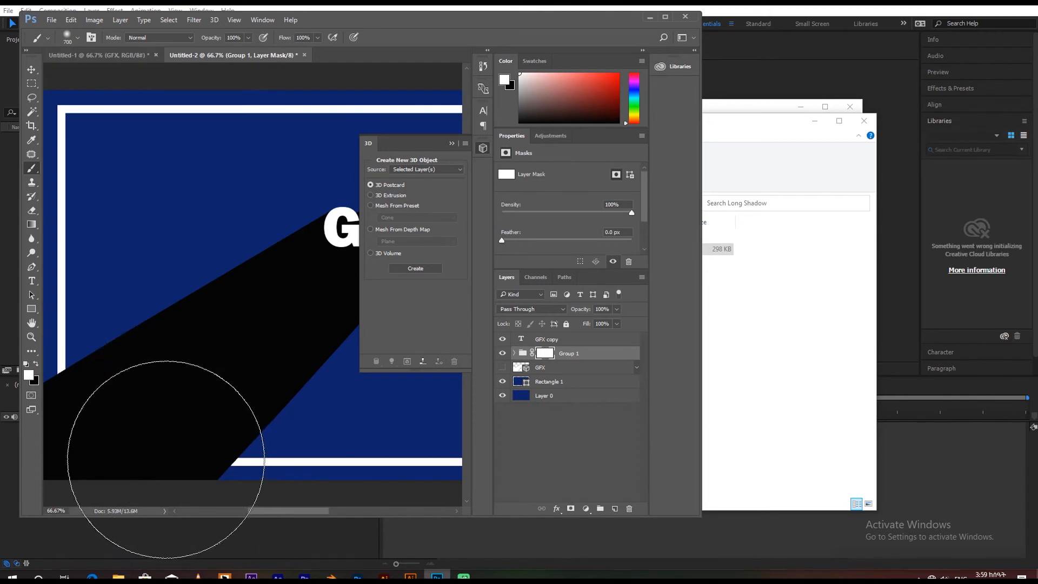
left_click(36, 365)
mouse_move(139, 452)
left_mouse_down()
mouse_move(174, 460)
mouse_move(186, 451)
mouse_move(92, 412)
mouse_move(150, 434)
mouse_move(185, 417)
mouse_move(139, 440)
mouse_move(76, 253)
mouse_move(172, 377)
mouse_move(104, 440)
left_mouse_up()
Step: Enlarge the brush to 1300 px and paint white on the group mask to bring back the shadow near the text
key("bracketright")
key("bracketright")
key("bracketright")
key("bracketright")
key("bracketright")
key("bracketright")
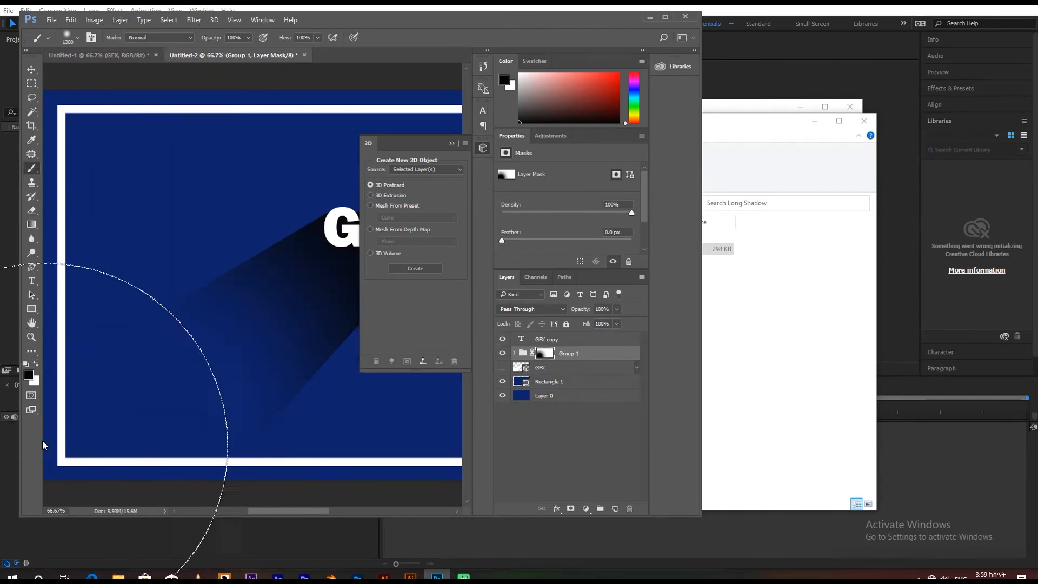
left_click(36, 363)
mouse_move(292, 324)
left_mouse_down()
mouse_move(316, 297)
mouse_move(306, 308)
mouse_move(282, 250)
mouse_move(294, 227)
mouse_move(250, 346)
left_mouse_up()
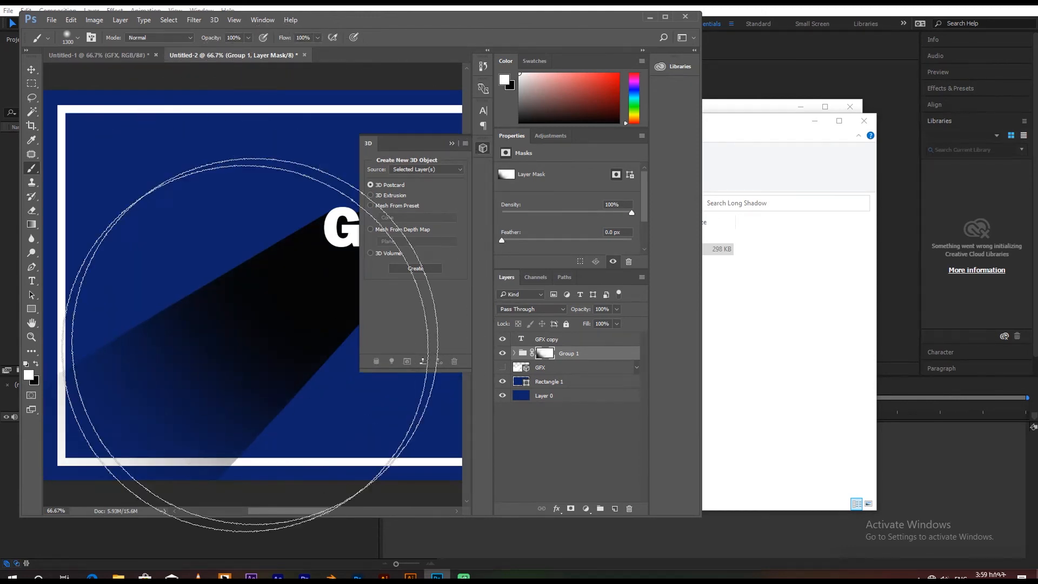
Step: Paint black on the group mask over the shadow's far end, reduce the brush to 700 px, and return to the Move tool in a maximized window
left_click(35, 364)
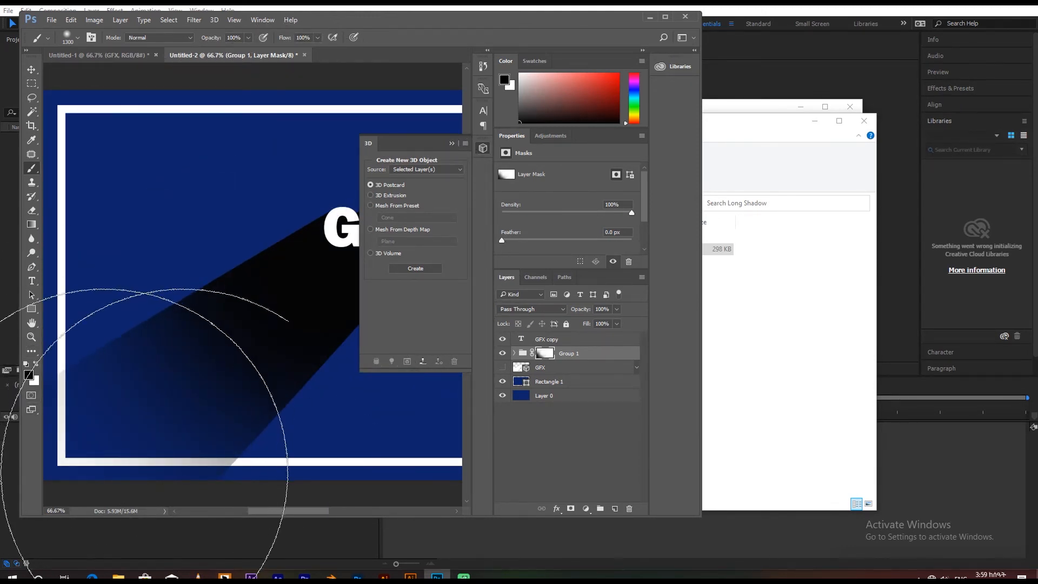
left_click(101, 476)
key("bracketleft")
key("bracketleft")
key("bracketleft")
key("bracketleft")
key("bracketleft")
key("bracketleft")
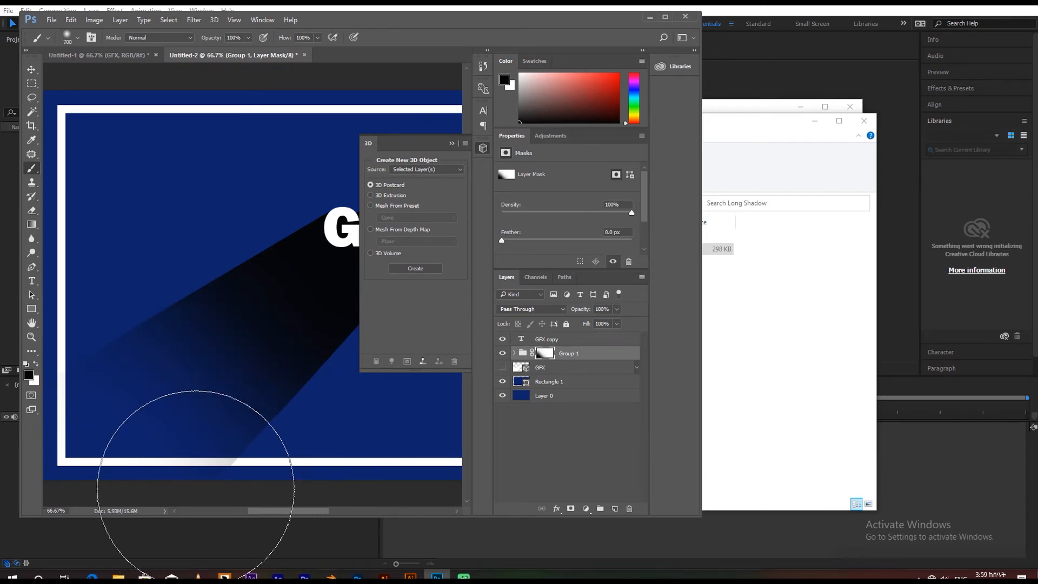
left_click(31, 68)
left_click(665, 18)
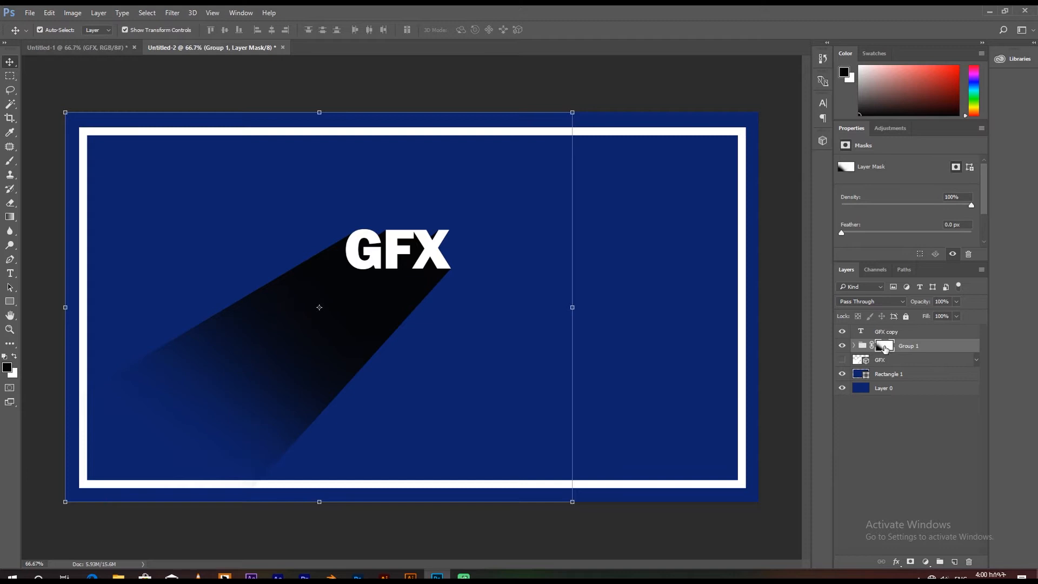
Step: Lower Group 1's opacity to 34% and collapse the group
left_click(917, 349)
left_click_drag(920, 301, 888, 315)
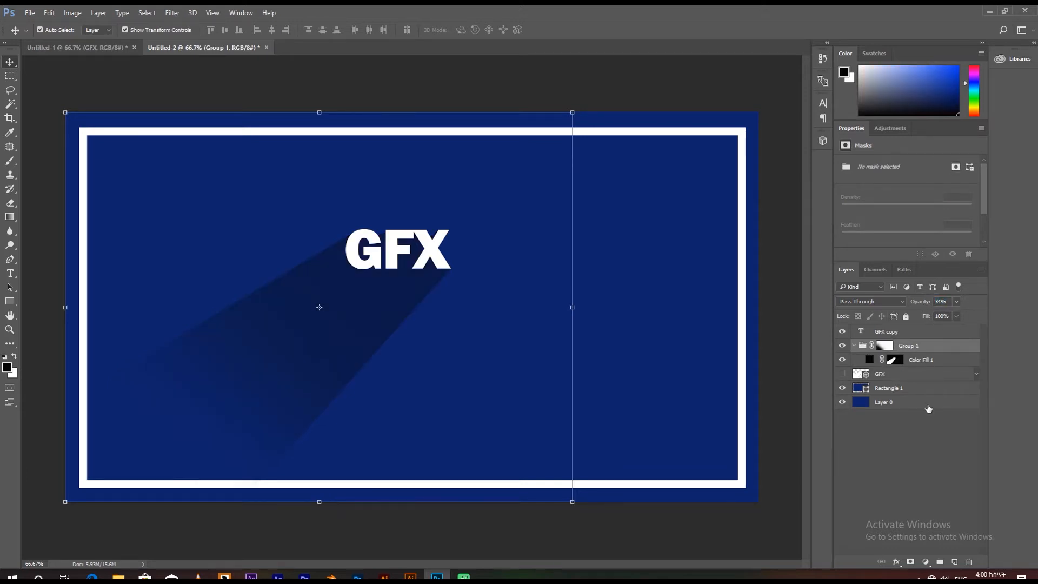
left_click(929, 408)
left_click(854, 345)
left_click(929, 346)
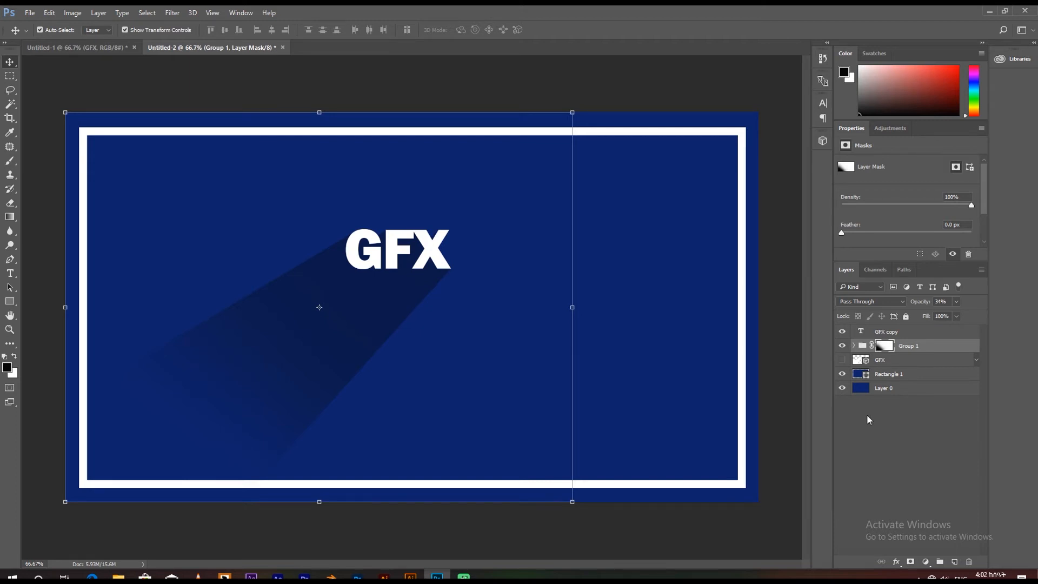
Step: Compare the artwork with the GFX 3D layer shown and hidden, and set Group 1's opacity to 42%
left_click(842, 360)
left_click(842, 360)
left_click(841, 360)
left_click(842, 360)
left_click(925, 346)
mouse_move(925, 302)
left_mouse_down()
mouse_move(918, 306)
mouse_move(929, 301)
left_mouse_up()
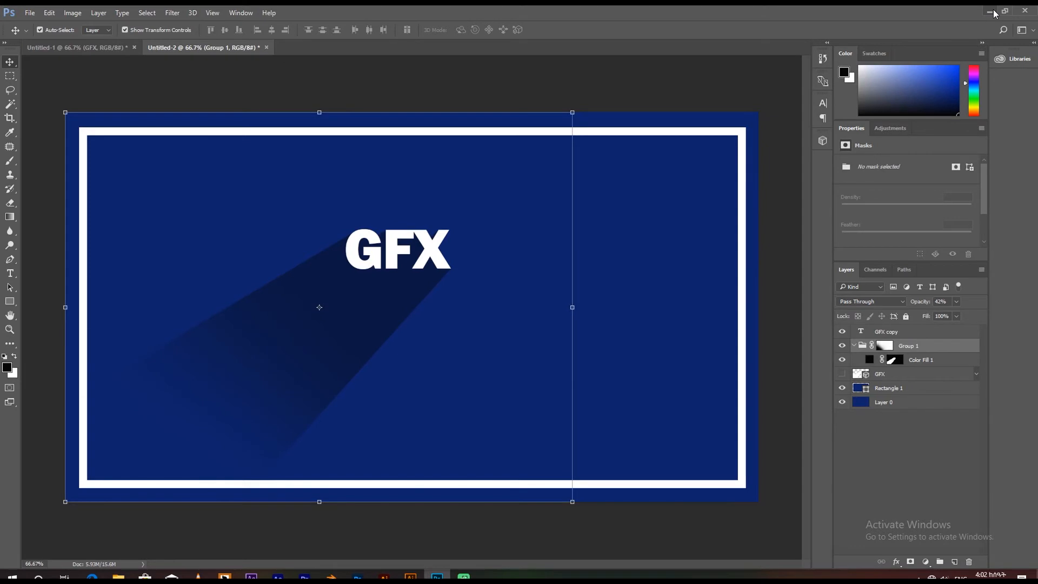
Step: Switch to the After Effects Long Shadow project and scrub through its timeline to review the animated text shadow
left_click(990, 11)
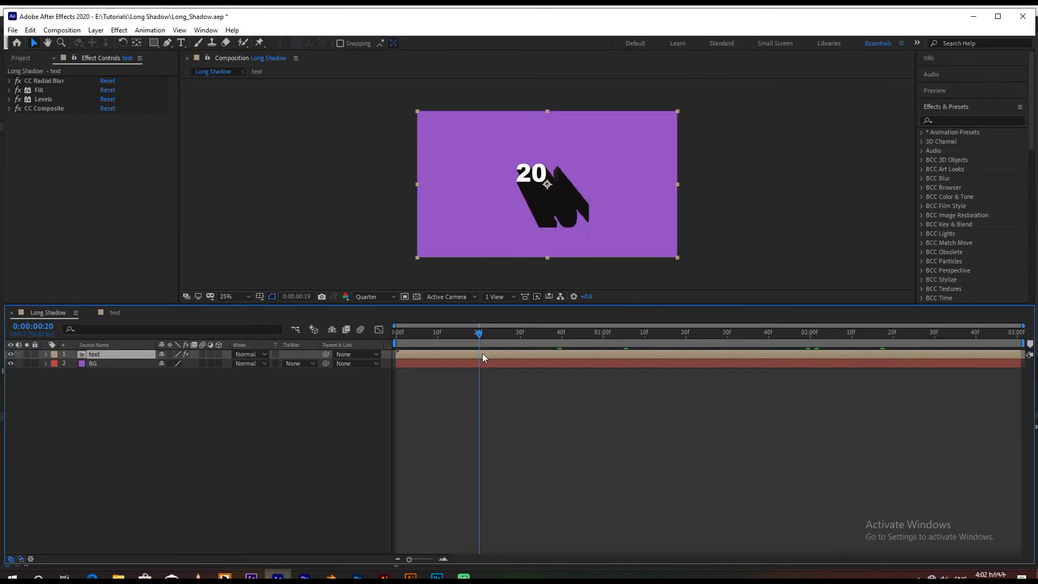
left_click_drag(482, 353, 793, 352)
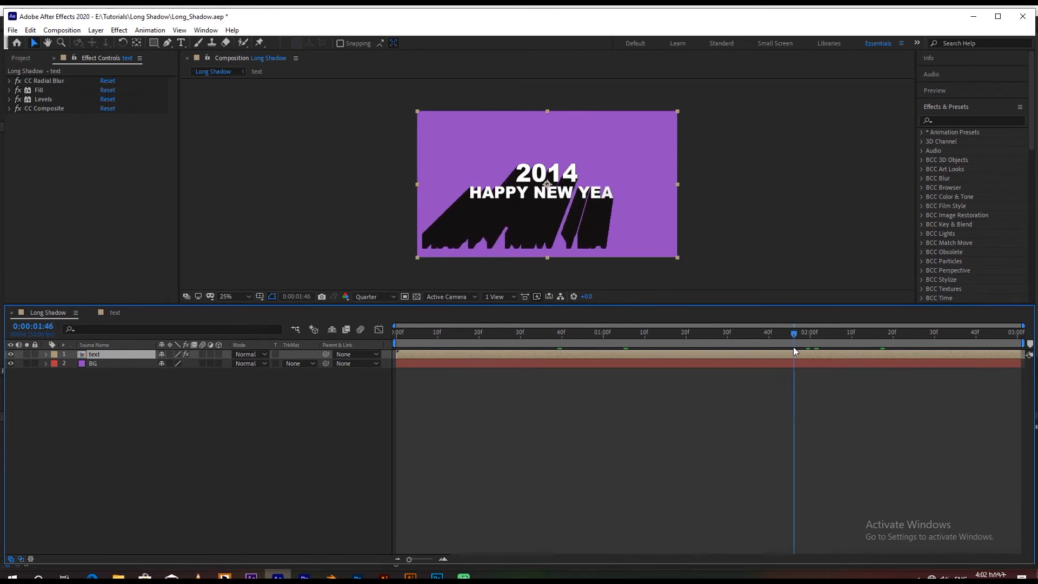
left_click_drag(405, 333, 582, 348)
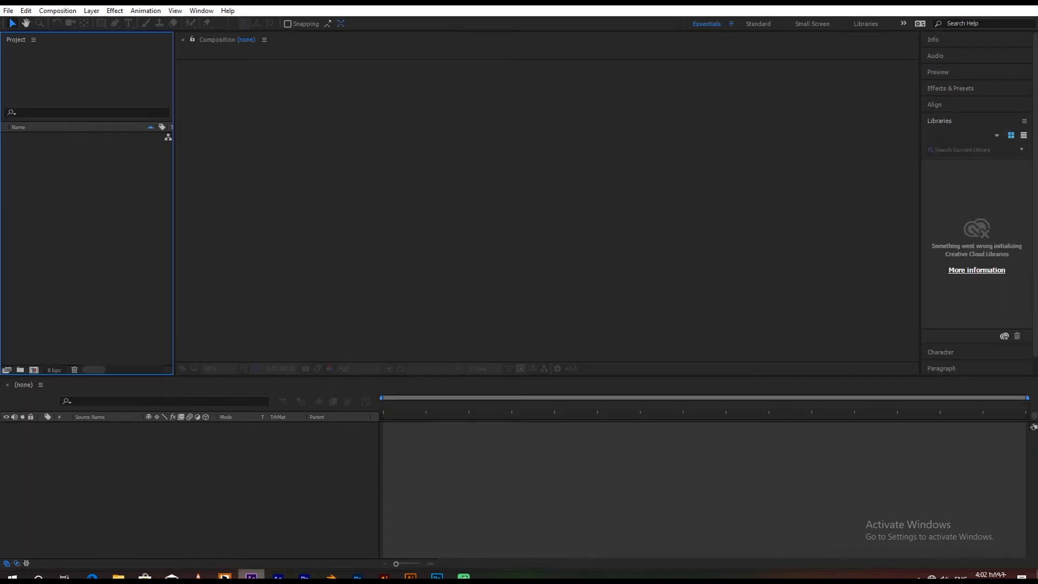
Step: Create a 1920 x 1080, 29.97 fps composition named Comp 1 with a duration of 0;00;04;00 in the empty After Effects project
key("ctrl+n")
left_click(382, 313)
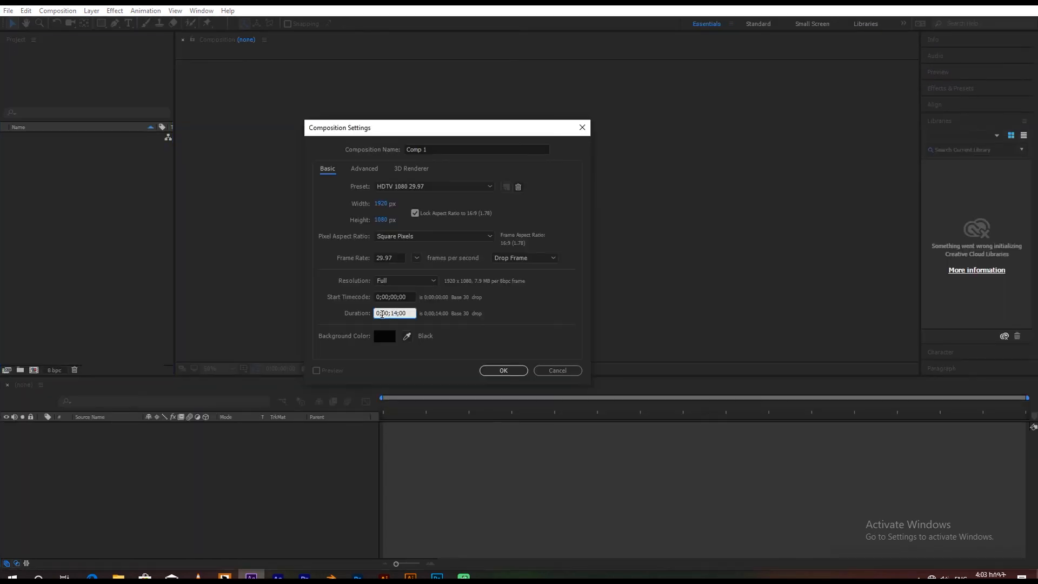
type("0")
left_click(504, 368)
left_click(505, 371)
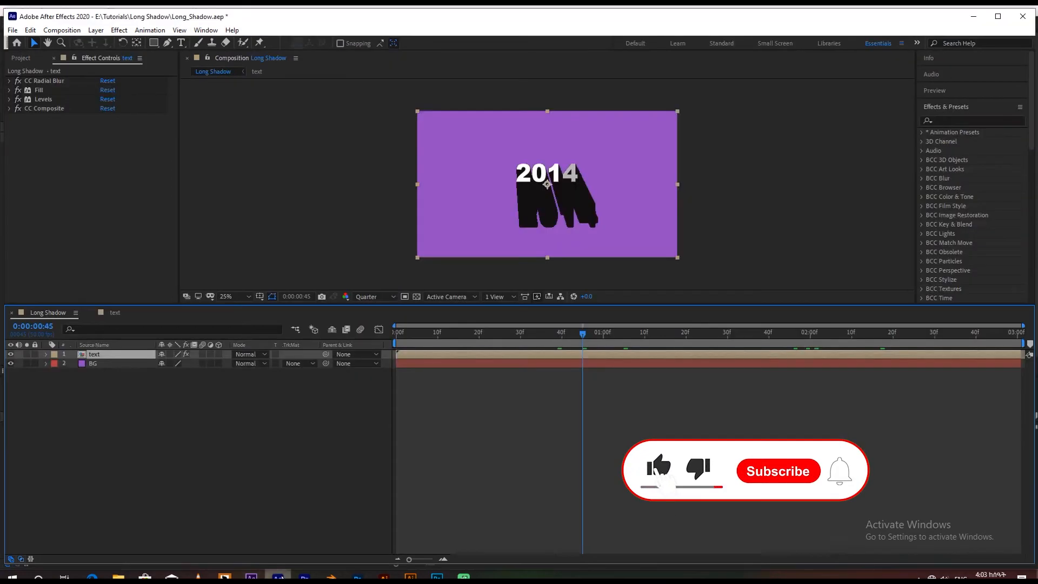
key("space")
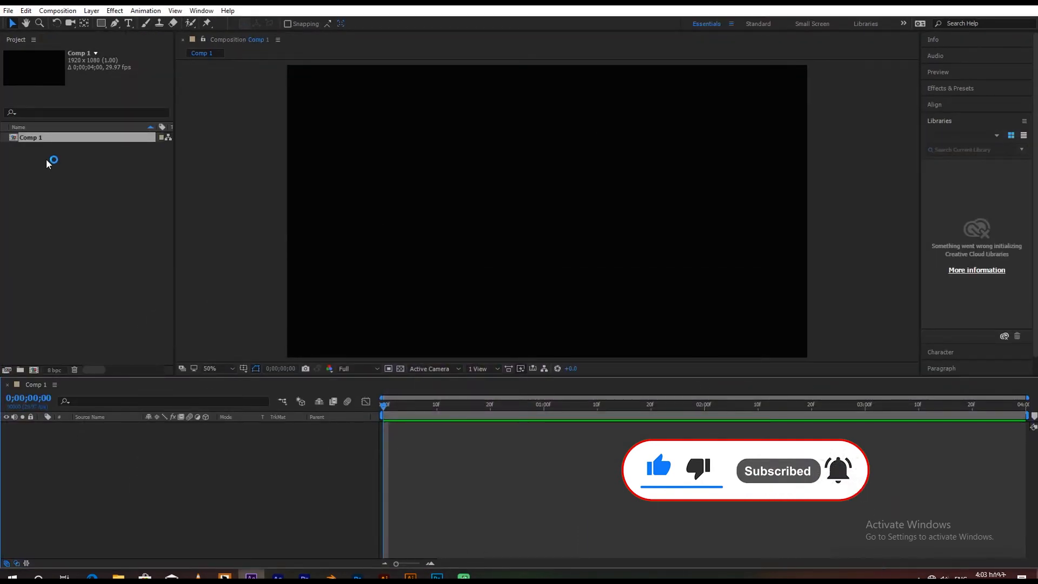
Step: Add a 1920 x 1080 cyan (31F2F0) solid layer to Comp 1
right_click(52, 163)
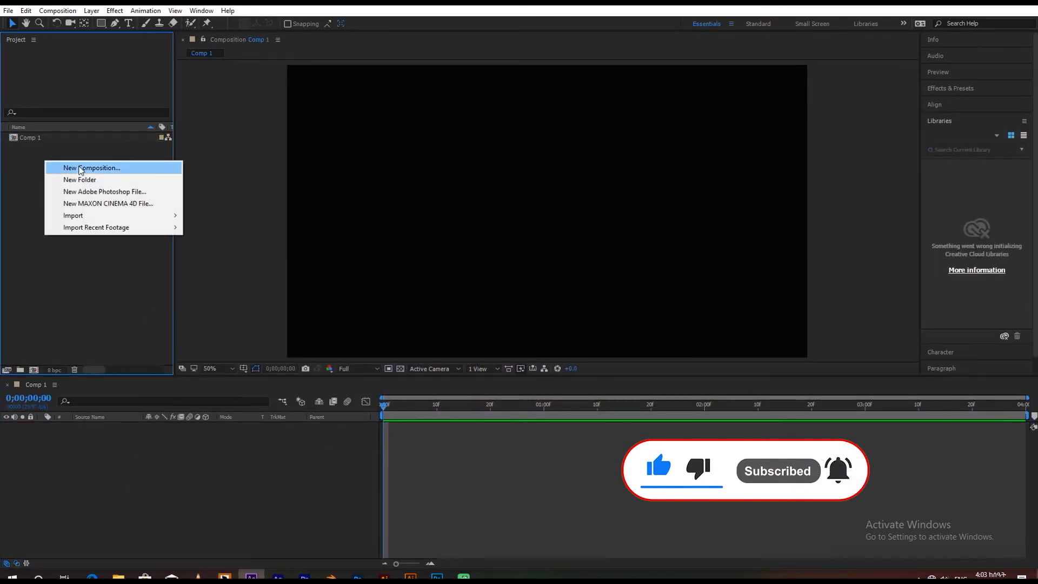
left_click(97, 452)
right_click(97, 452)
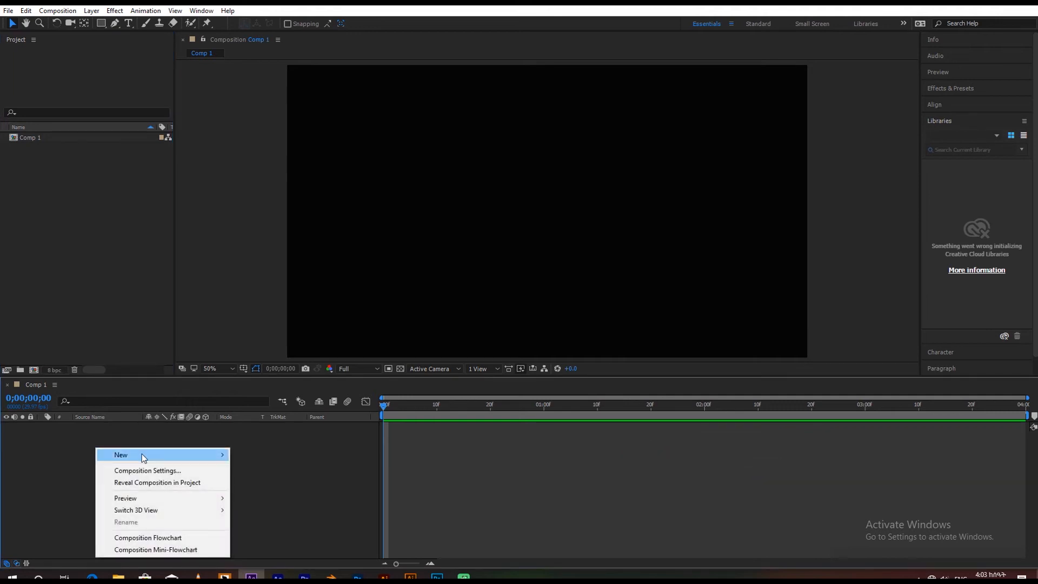
mouse_move(127, 454)
left_click(265, 482)
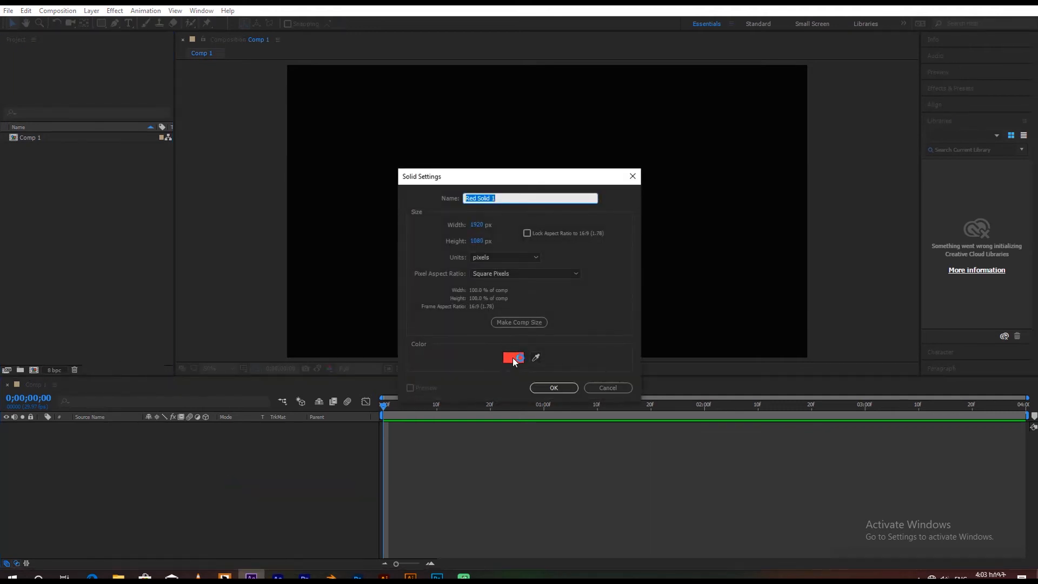
left_click(513, 357)
left_click(243, 261)
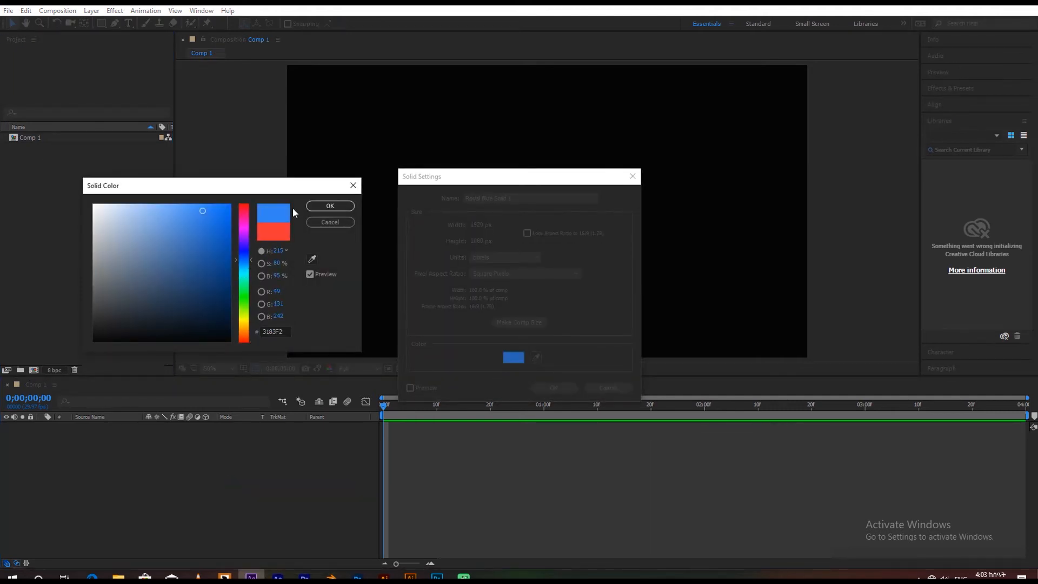
left_click(243, 275)
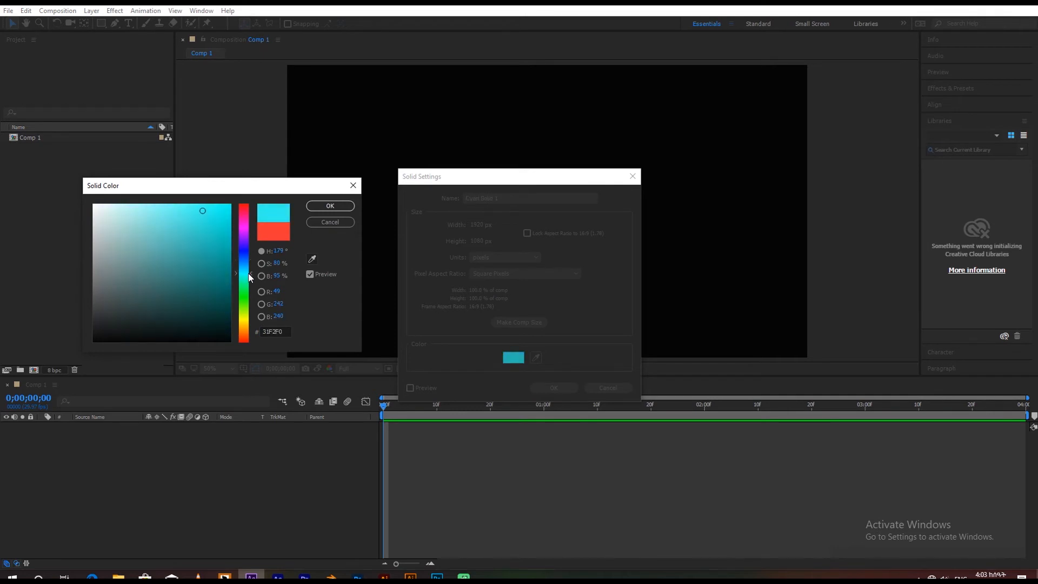
left_click(330, 206)
left_click(552, 387)
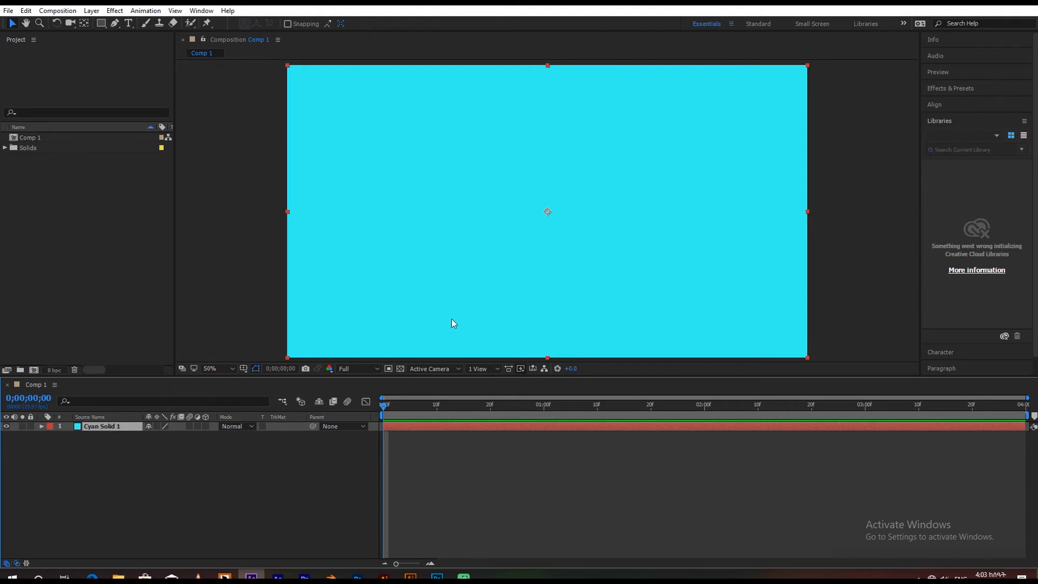
Step: Add a text layer reading "aschu gfx" above the cyan solid in Comp 1
right_click(45, 170)
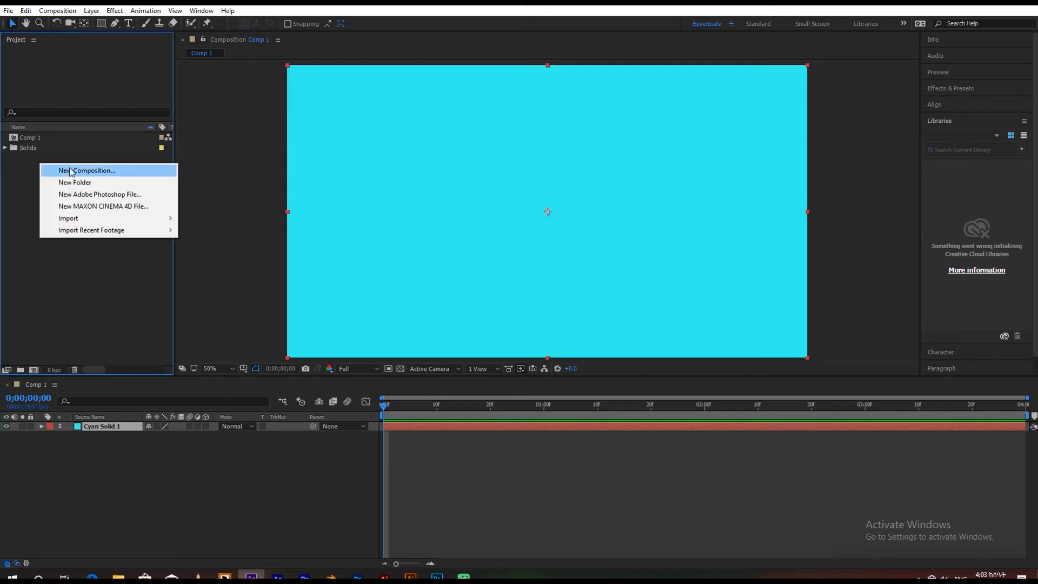
right_click(125, 454)
mouse_move(167, 459)
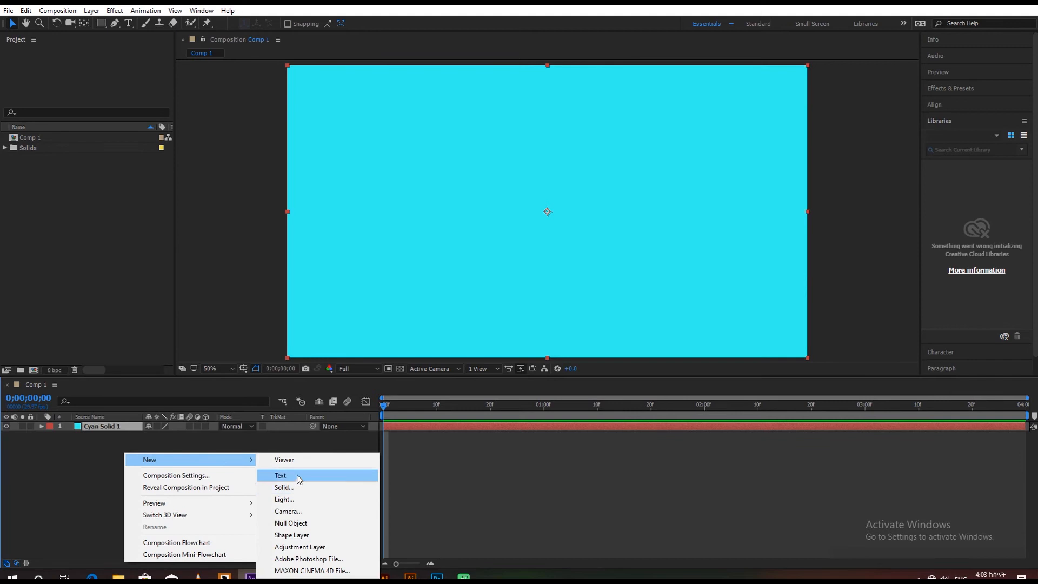
left_click(347, 474)
type("as")
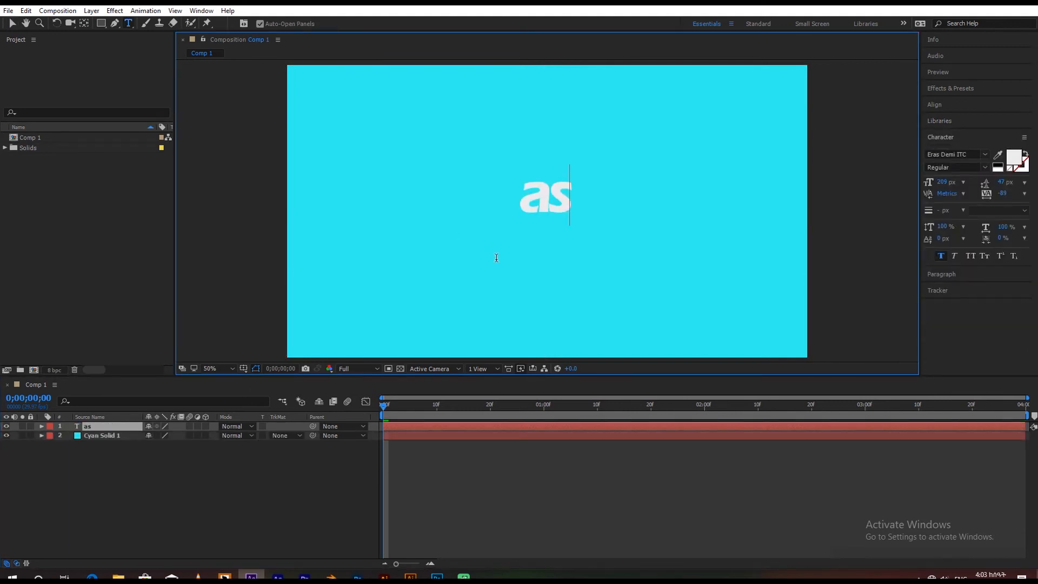
type("chu gfx")
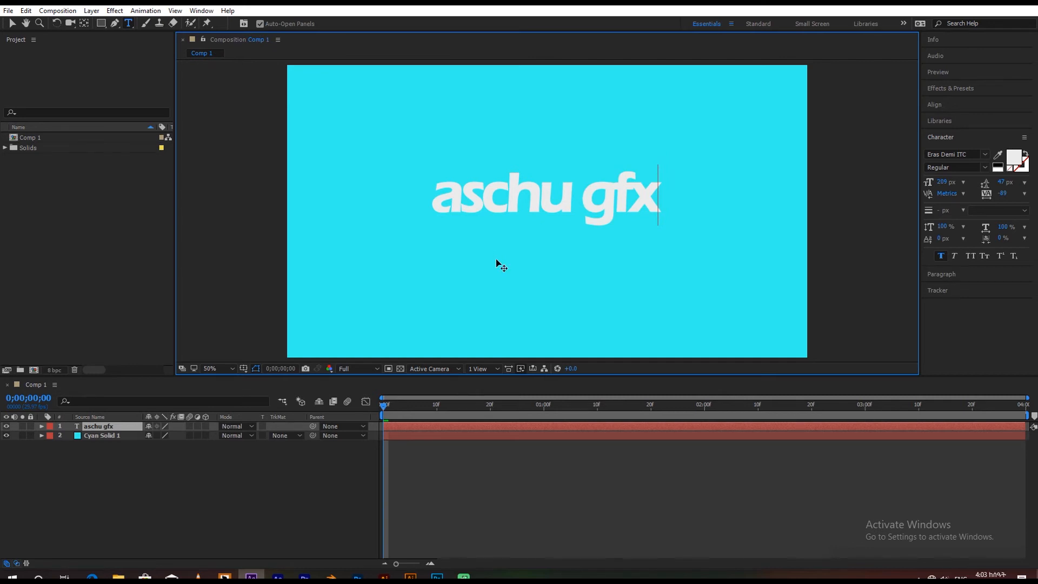
Step: Set the fill color of the whole text to pure white
key("ctrl+a")
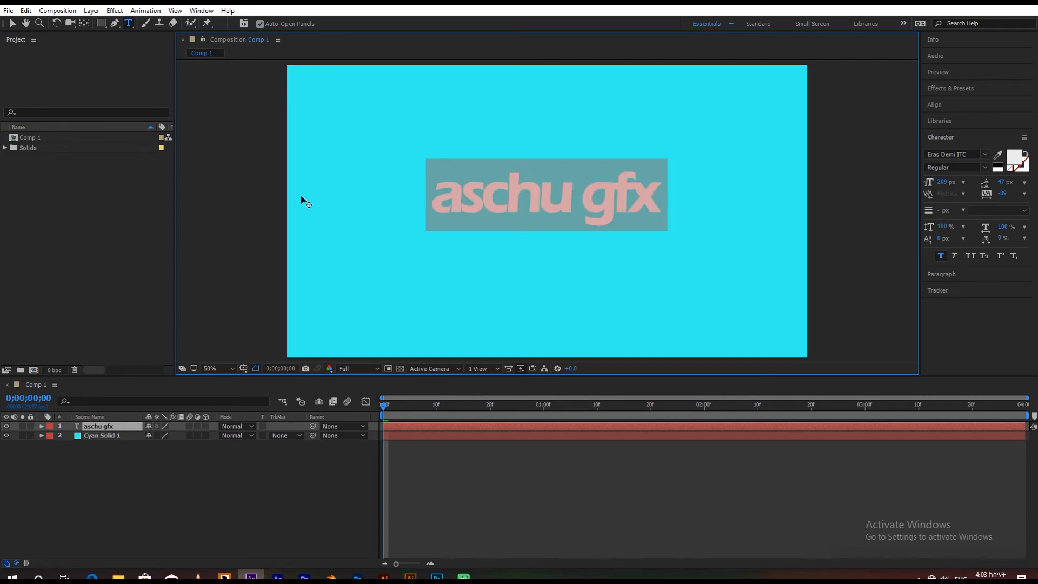
left_click(1016, 159)
left_click_drag(96, 216, 72, 152)
left_click(324, 206)
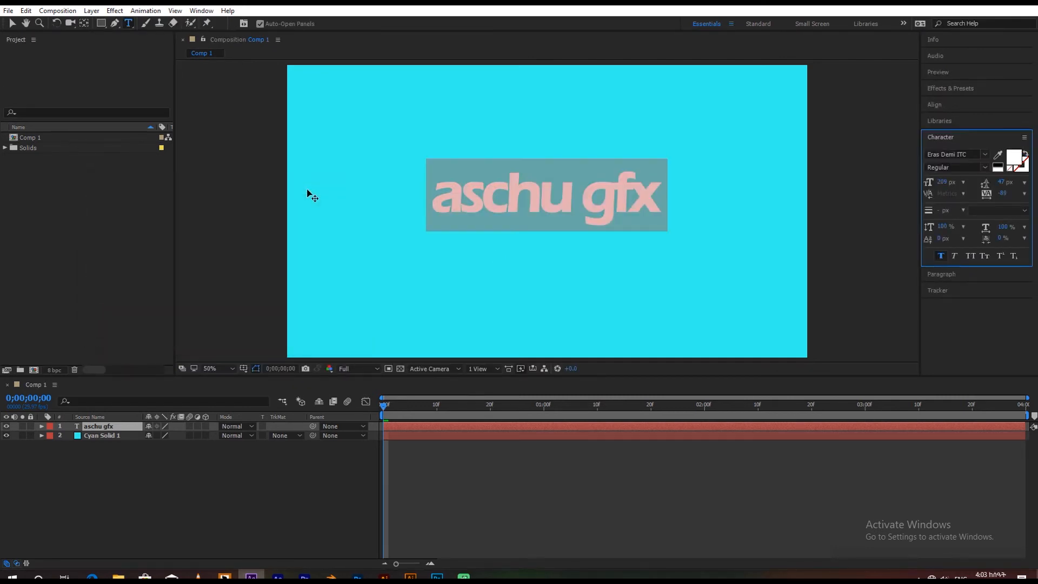
Step: Capitalize the first letter of both words so the text reads "Aschu Gfx"
left_click(461, 195)
left_click_drag(445, 192, 433, 190)
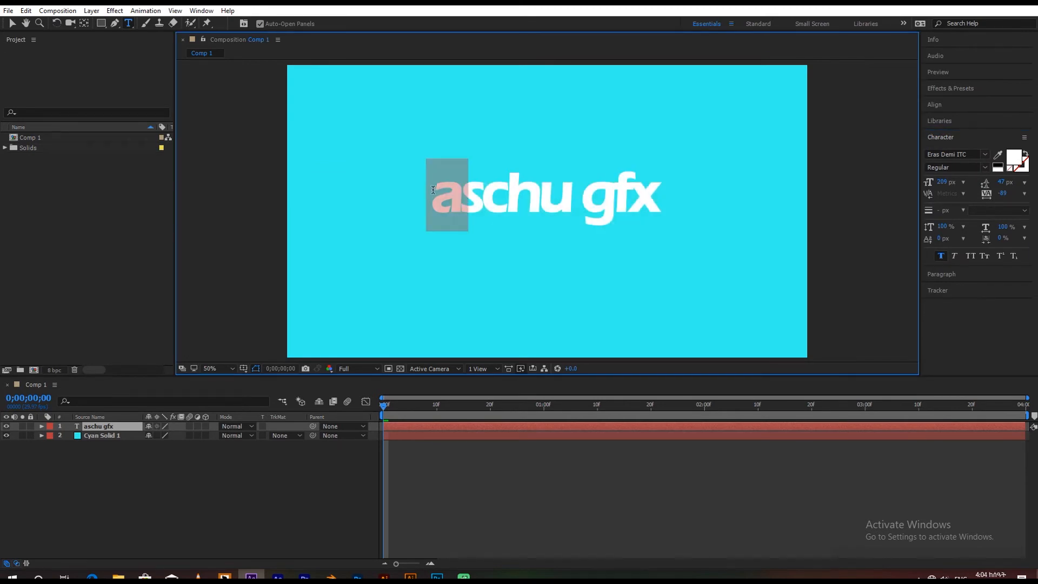
type("A")
left_click_drag(617, 187, 595, 184)
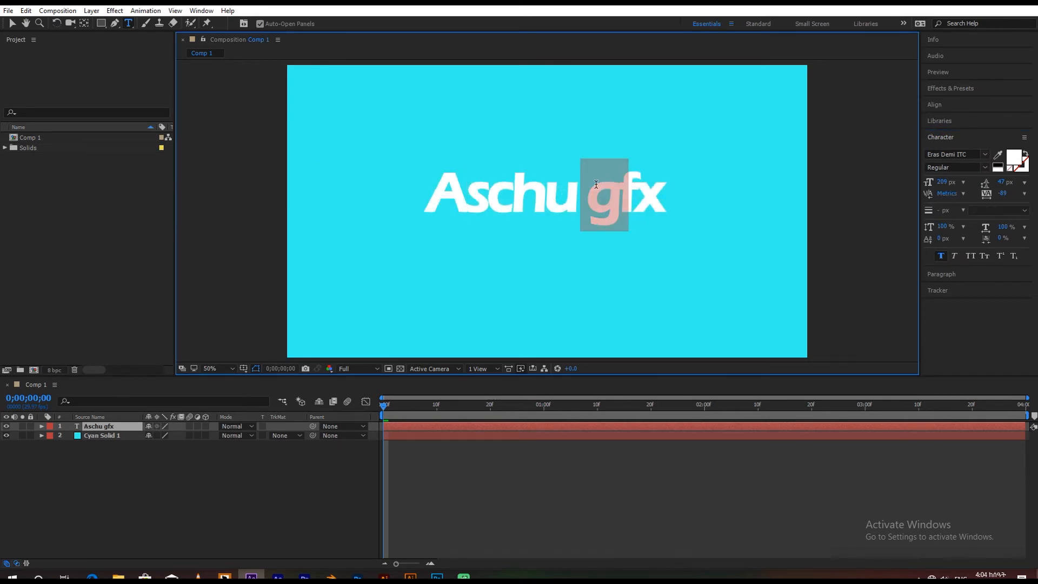
type("G")
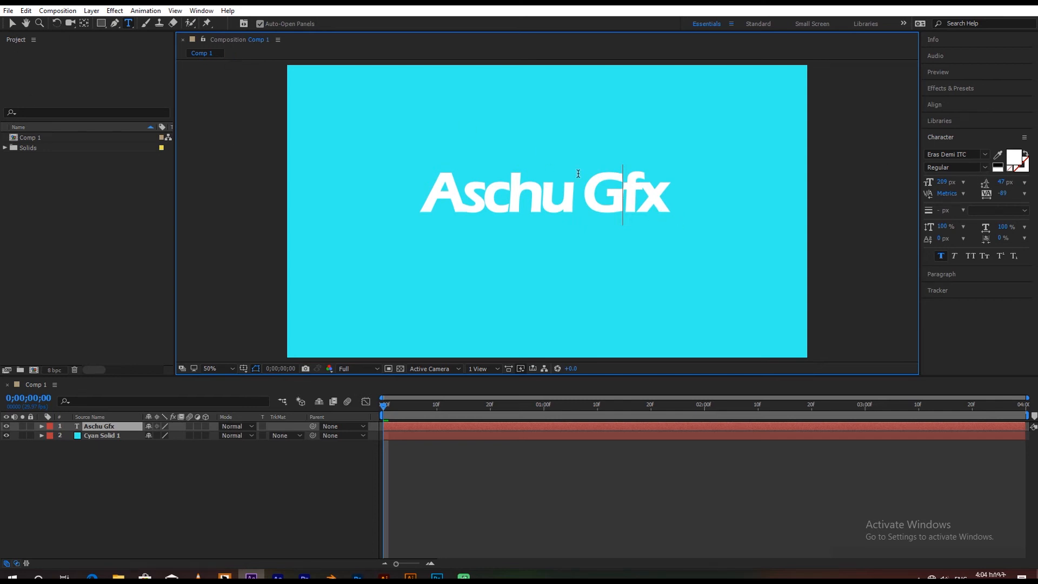
Step: Set the tracking of the whole "Aschu Gfx" text to 0
key("ctrl+a")
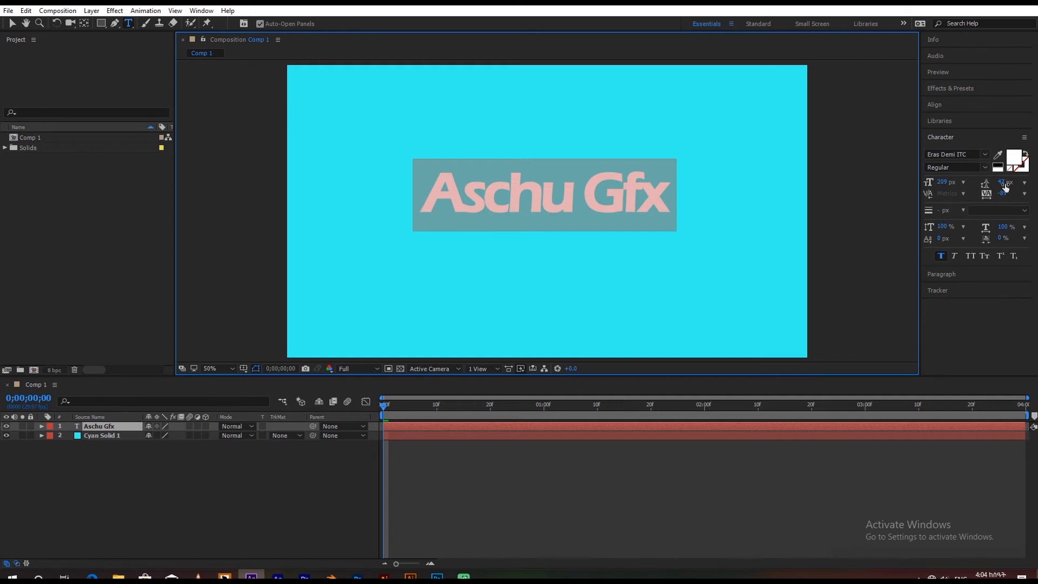
mouse_move(1003, 195)
left_mouse_down()
mouse_move(1024, 196)
mouse_move(1009, 208)
left_mouse_up()
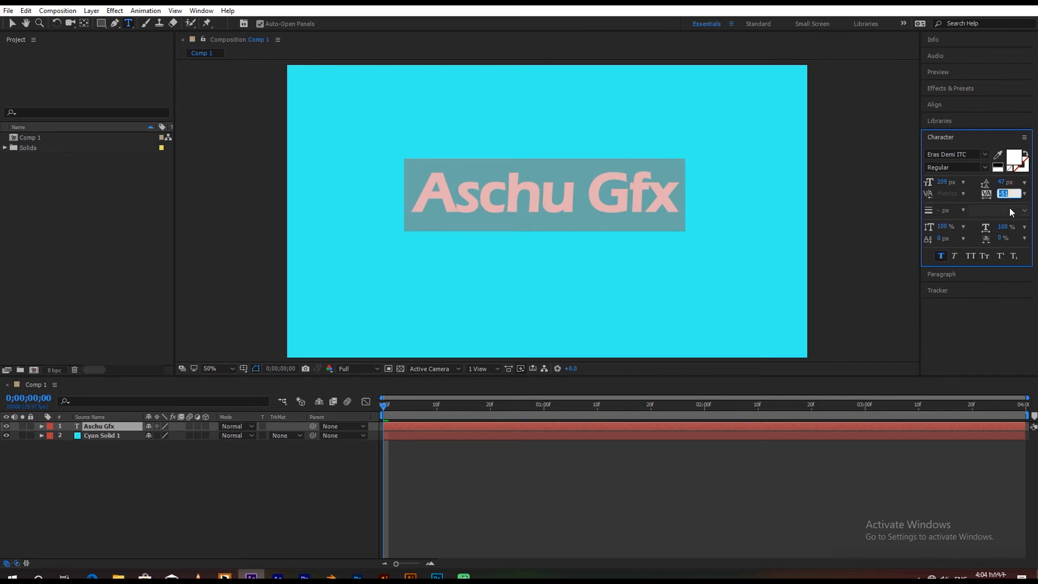
type("0")
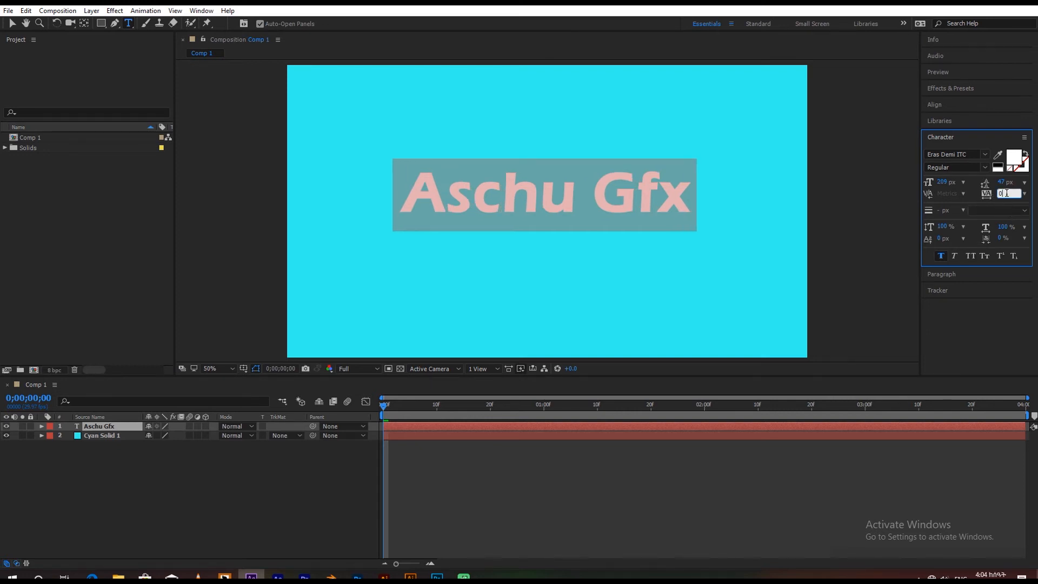
Step: Apply the Fill effect to the Cyan Solid 1 layer
left_click(12, 23)
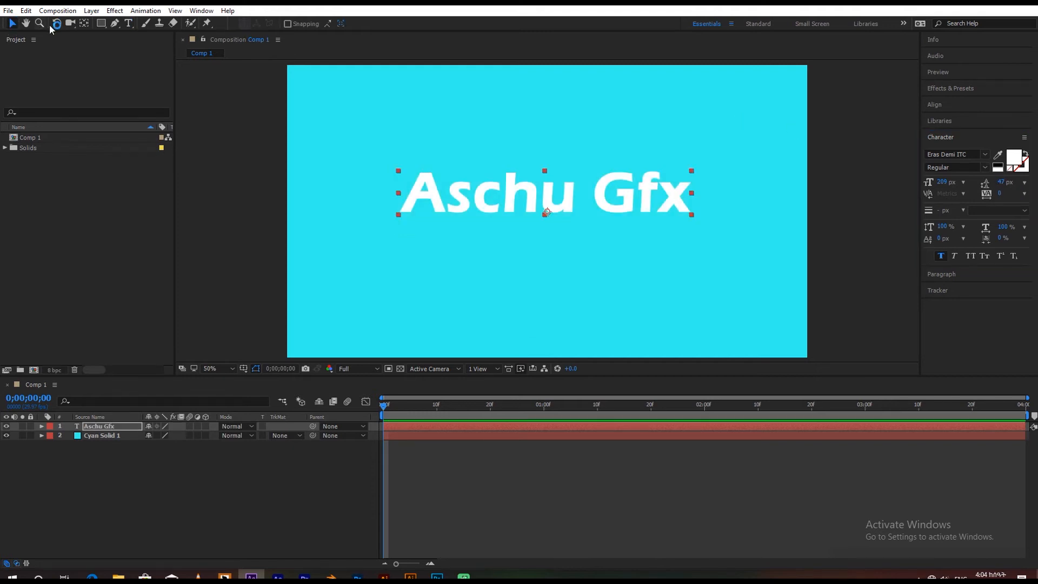
left_click(93, 435)
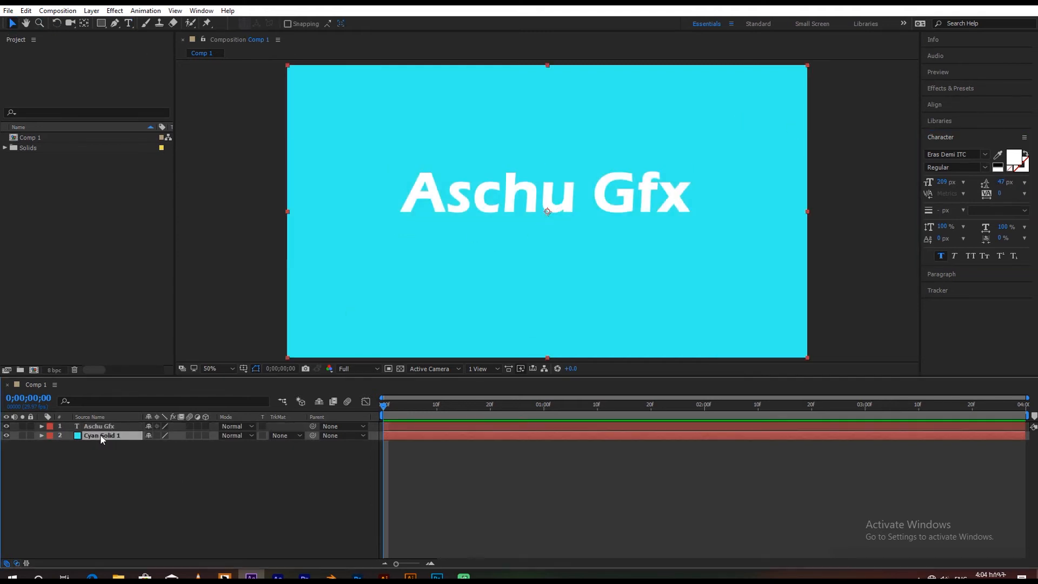
left_click(970, 89)
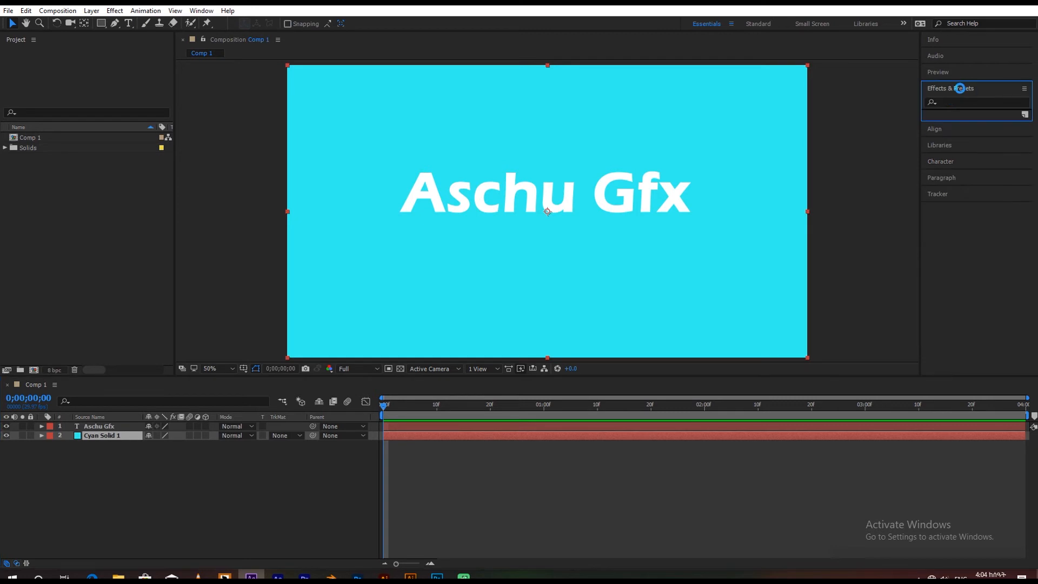
left_click(952, 102)
type("FILL")
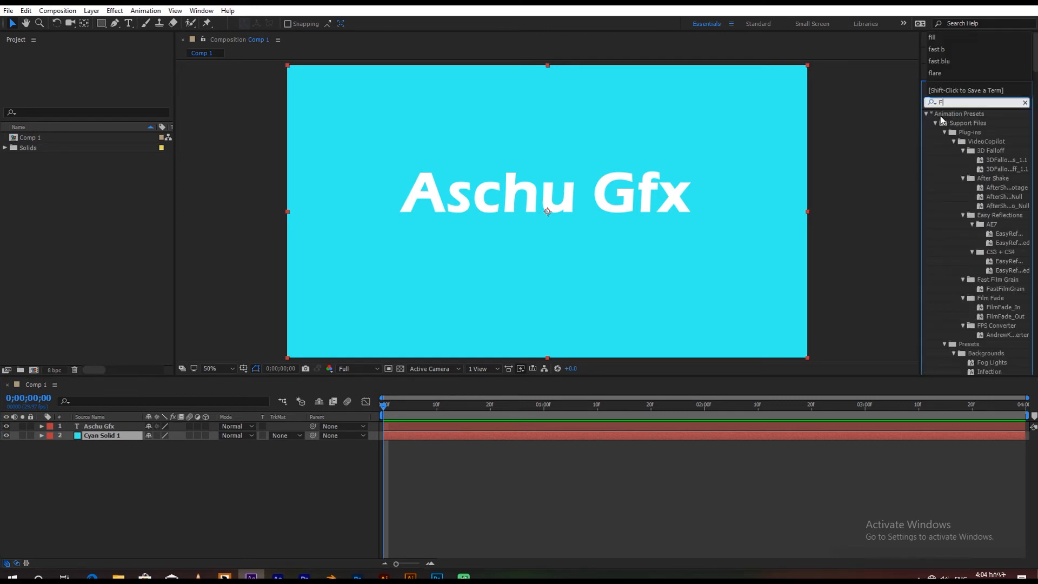
left_click_drag(954, 187, 89, 435)
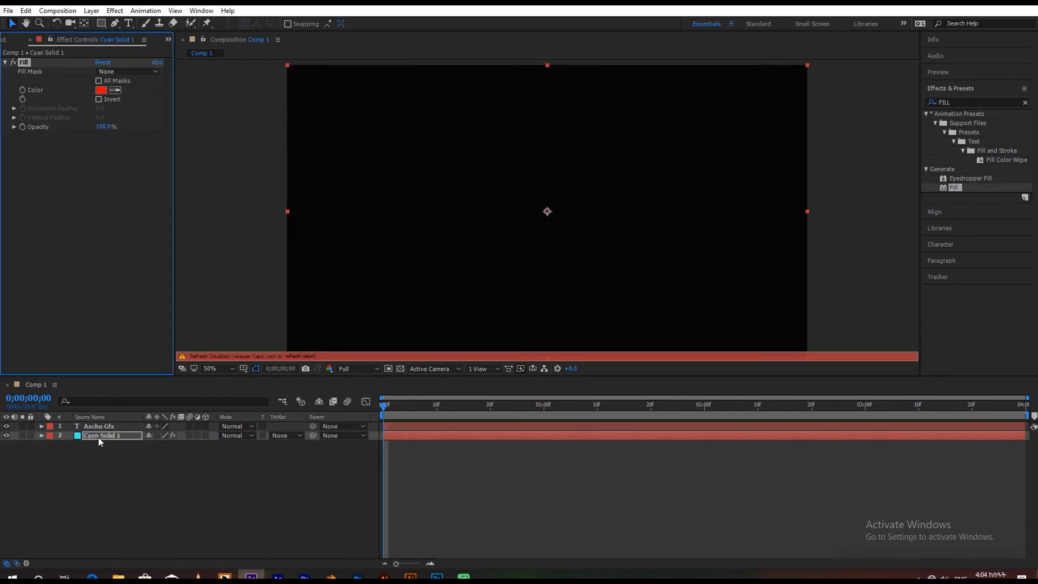
Step: Set the solid's Fill color to a dark navy blue, with the composition preview refreshing again
key("Caps_Lock")
left_click(101, 91)
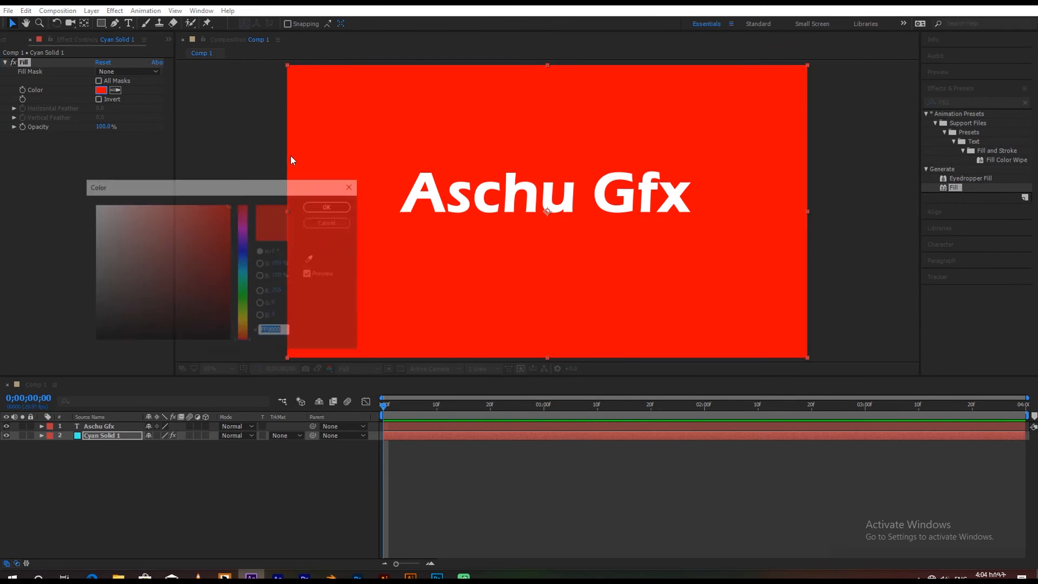
left_click(223, 279)
left_click(245, 266)
left_click_drag(245, 268, 246, 271)
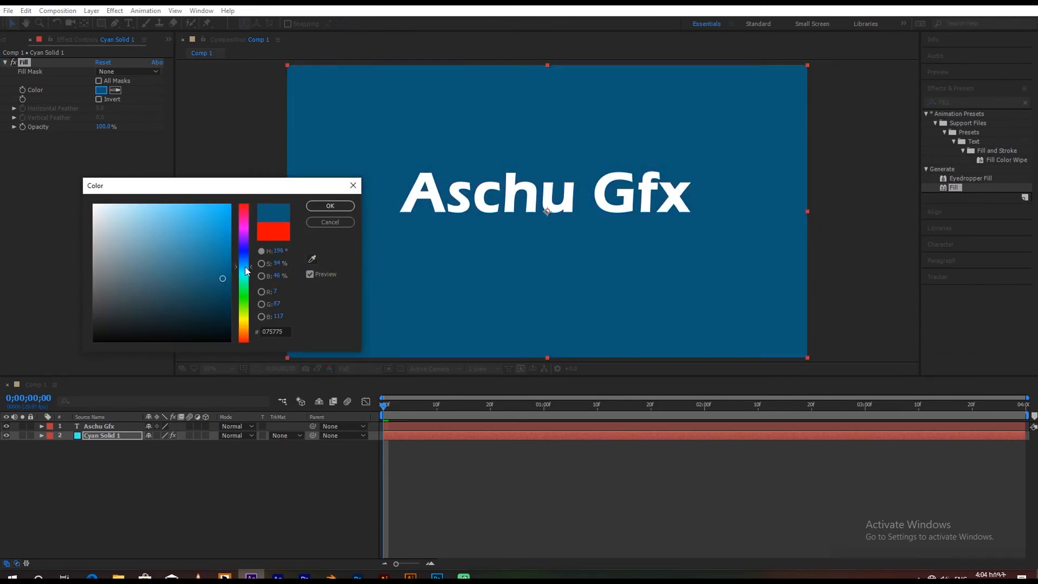
left_click(225, 291)
left_click(330, 206)
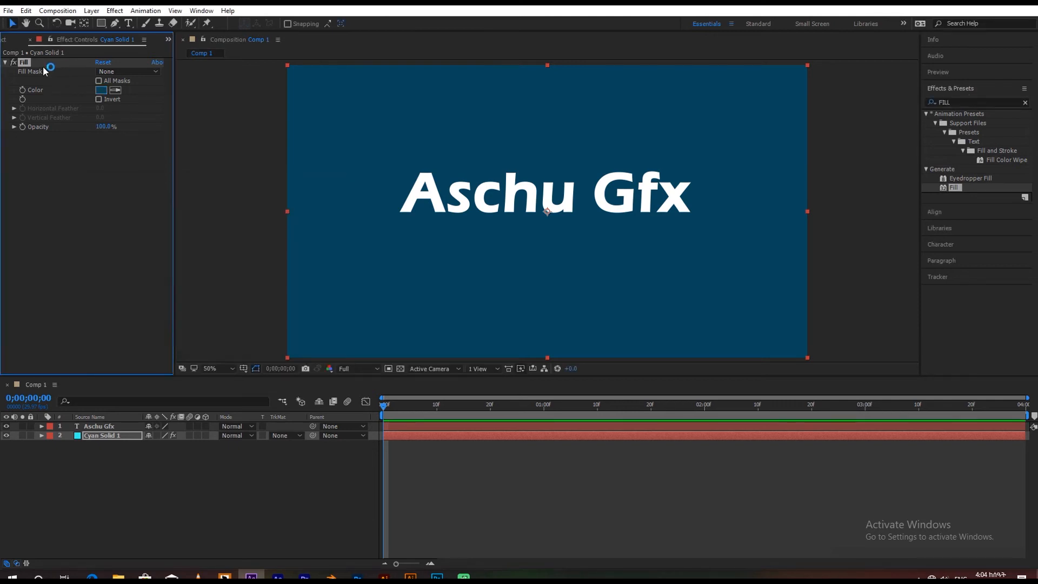
Step: Pre-compose the Aschu Gfx text layer into a new composition named "Aschu Gfx", moving all attributes into it
left_click(108, 426)
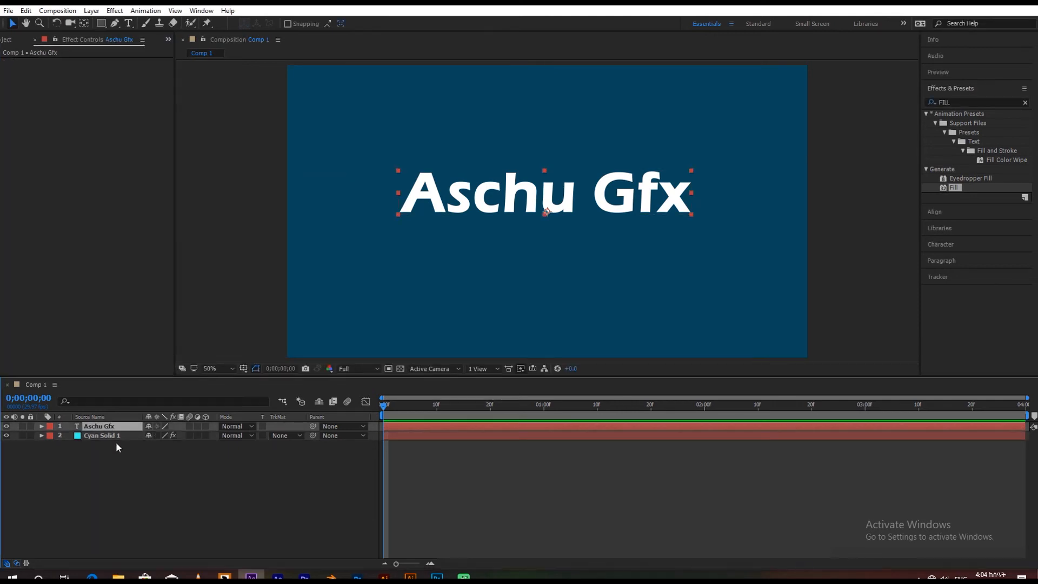
left_click(135, 475)
left_click(105, 427)
key("ctrl+shift+c")
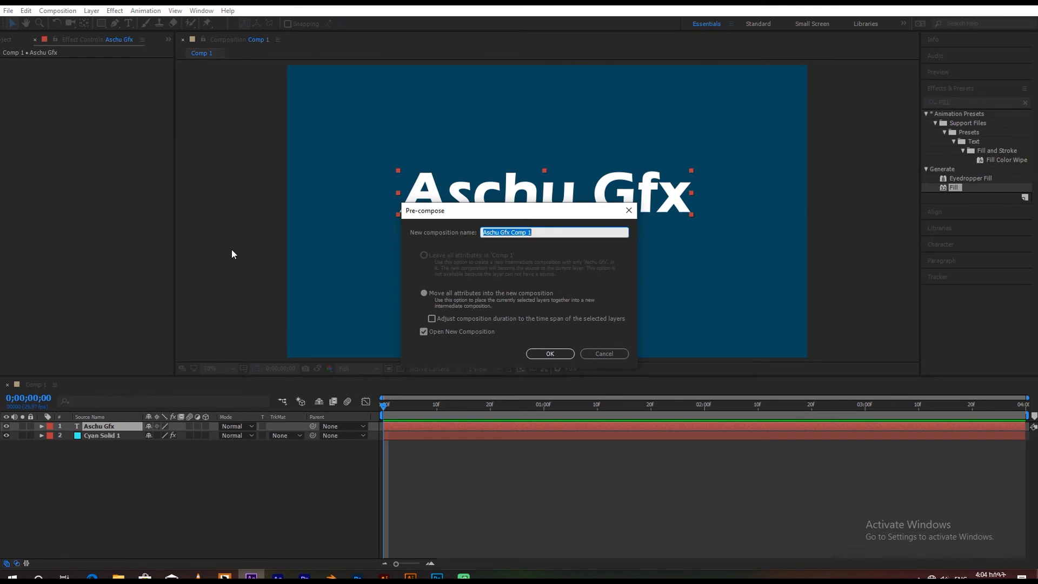
left_click_drag(541, 232, 510, 233)
type("C")
key("Return")
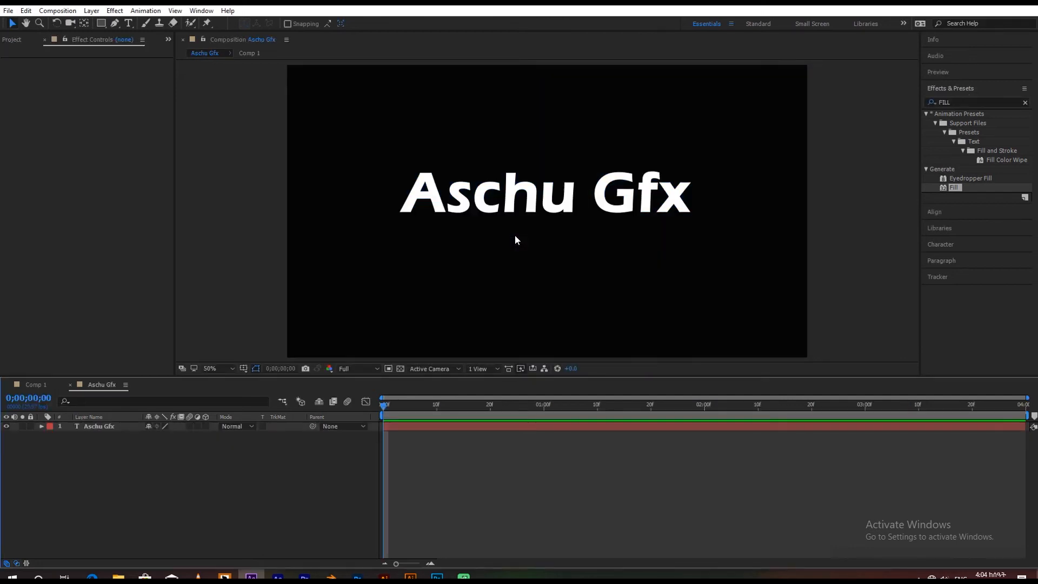
Step: Return to Comp 1 and apply the CC Radial Blur effect to the Aschu Gfx pre-comp layer
left_click(33, 385)
left_click(395, 407)
left_click_drag(404, 413, 440, 415)
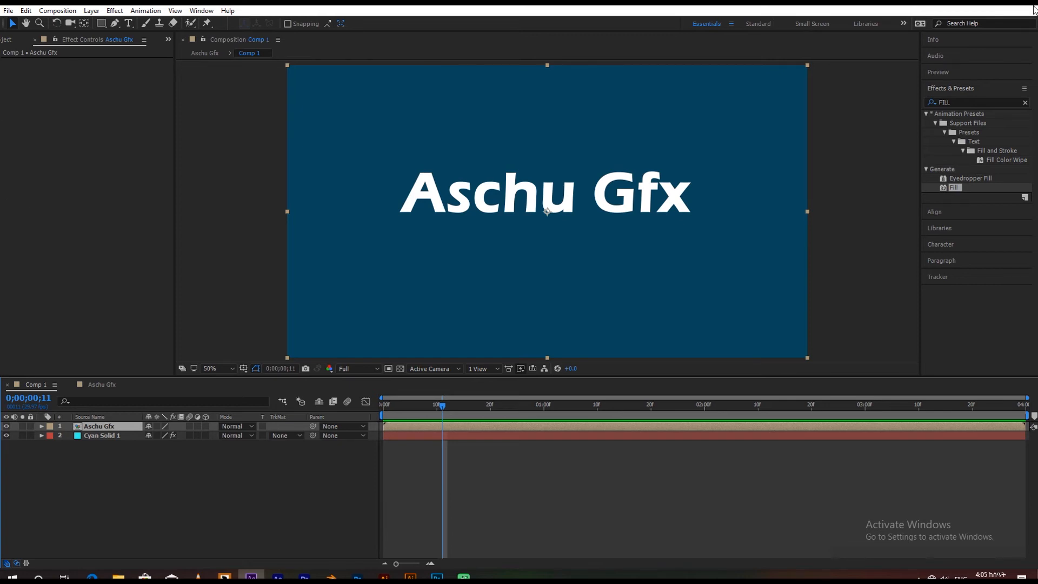
double_click(946, 102)
type("cc rad")
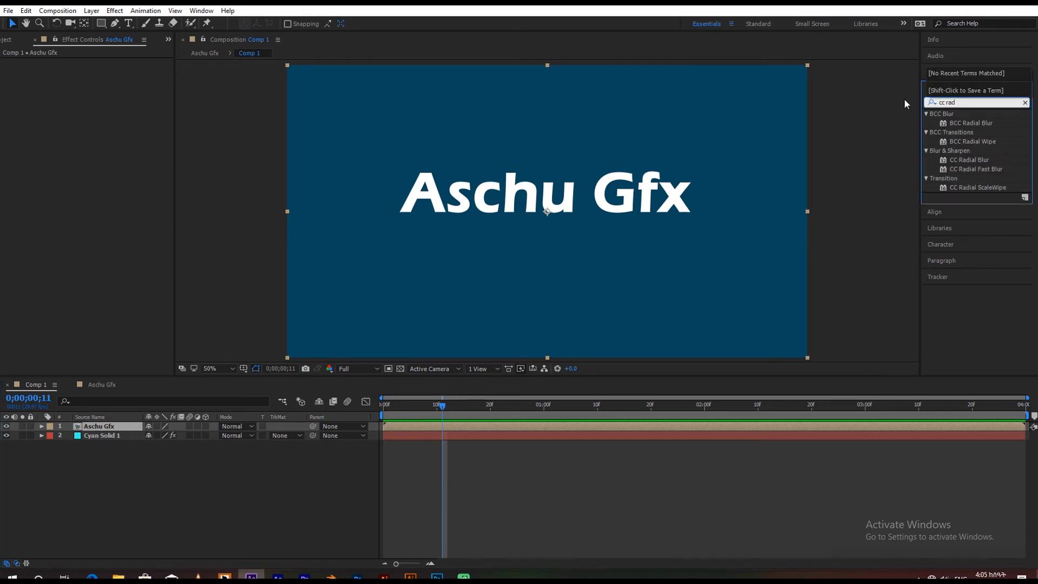
left_click_drag(969, 159, 83, 429)
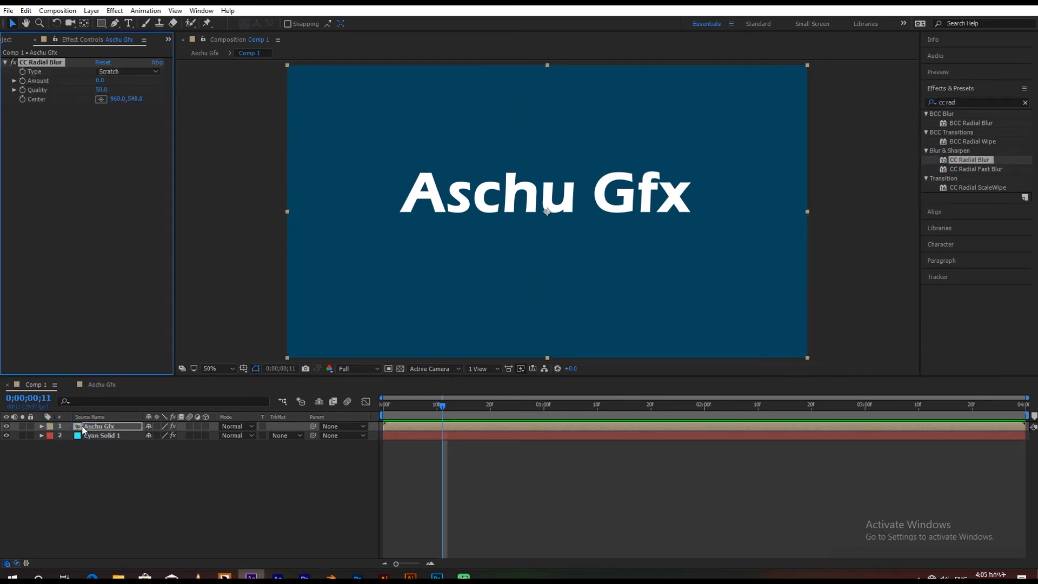
Step: Set the CC Radial Blur type to Straight Zoom and its amount to 50
left_click(118, 71)
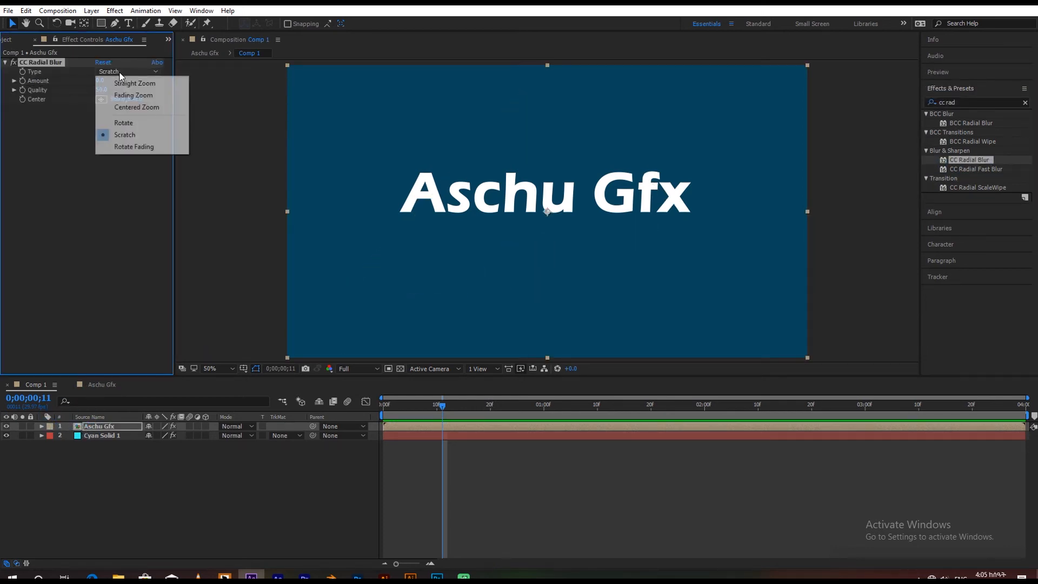
left_click(153, 84)
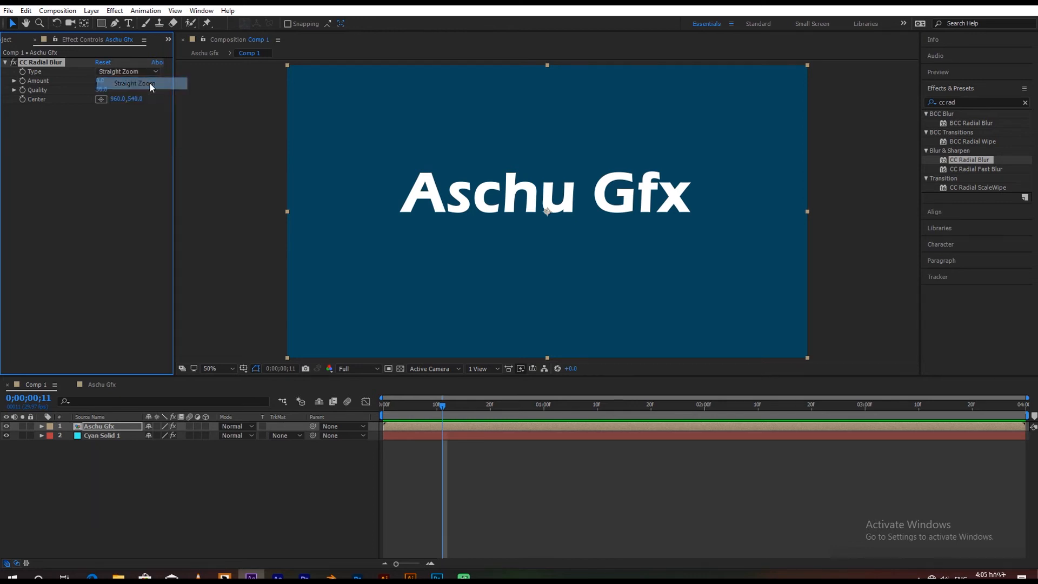
left_click(100, 81)
type("50")
key("Return")
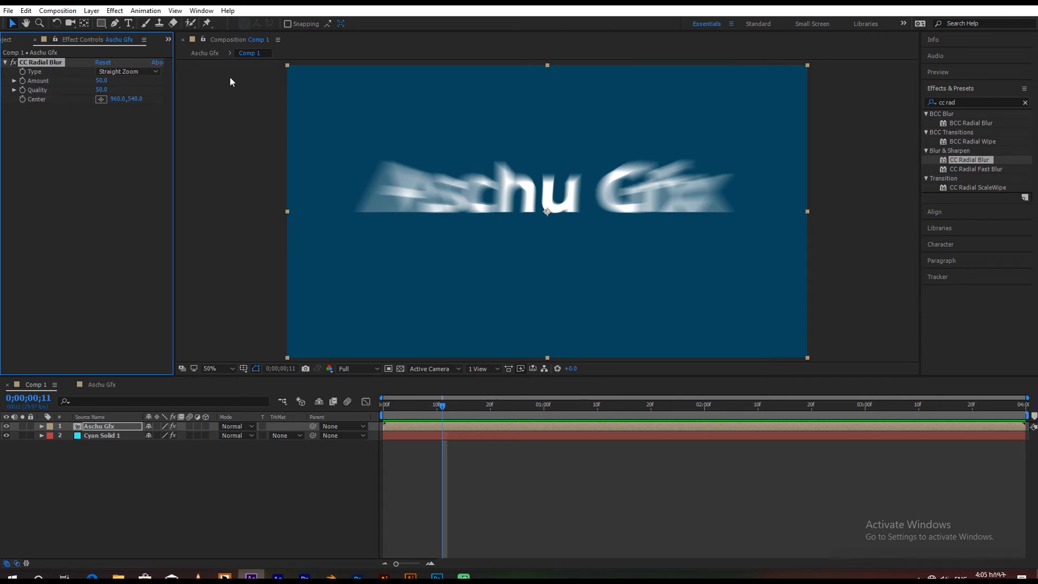
Step: Place the radial blur's center beyond the composition's upper-left corner, at about -268, -692
key("comma")
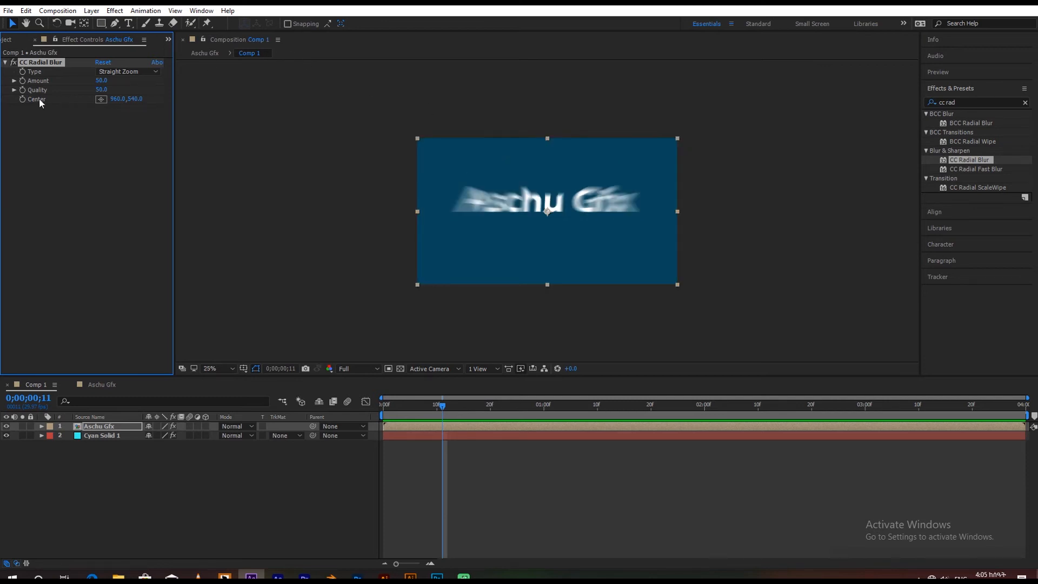
left_click(100, 99)
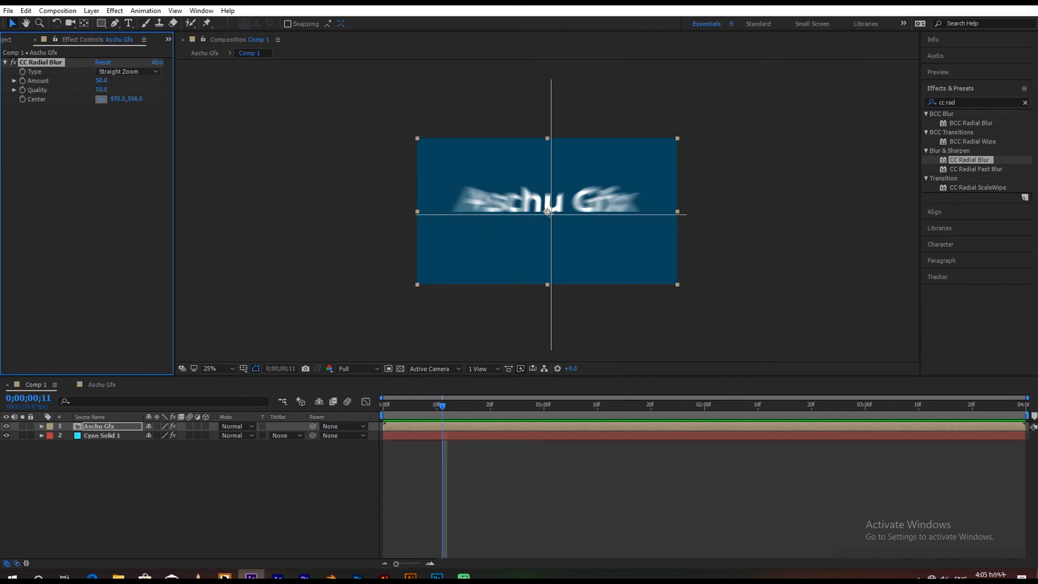
left_click(432, 126)
mouse_move(433, 126)
left_mouse_down()
mouse_move(415, 124)
mouse_move(359, 63)
mouse_move(318, 38)
mouse_move(463, 100)
mouse_move(521, 151)
mouse_move(552, 203)
mouse_move(375, 96)
mouse_move(388, 105)
mouse_move(366, 64)
mouse_move(377, 19)
mouse_move(386, 59)
mouse_move(380, 47)
left_mouse_up()
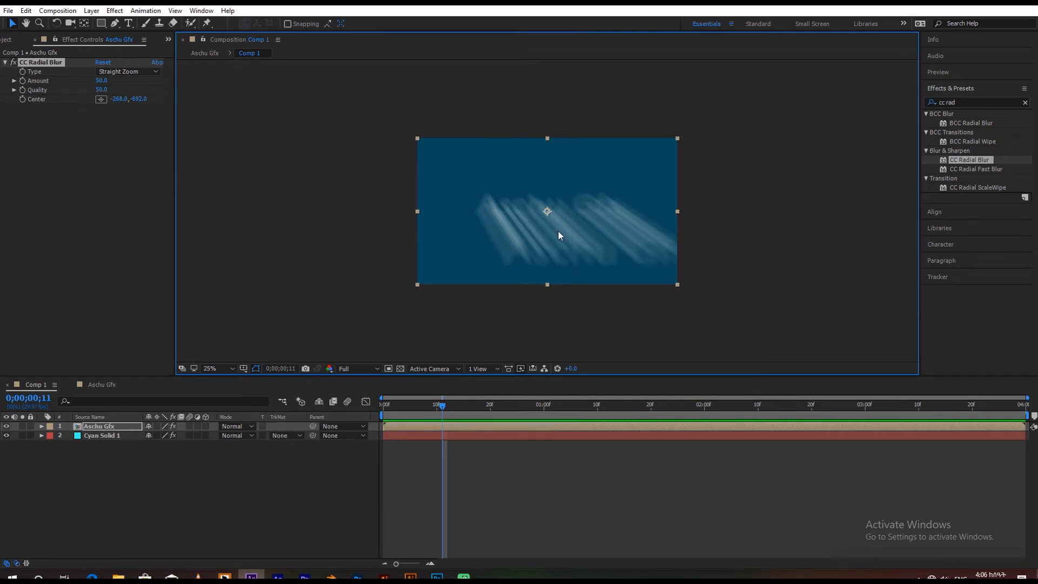
Step: Add the Fill effect after CC Radial Blur on the Aschu Gfx layer
key("period")
left_click(964, 100)
left_click_drag(964, 101, 881, 108)
type("fill")
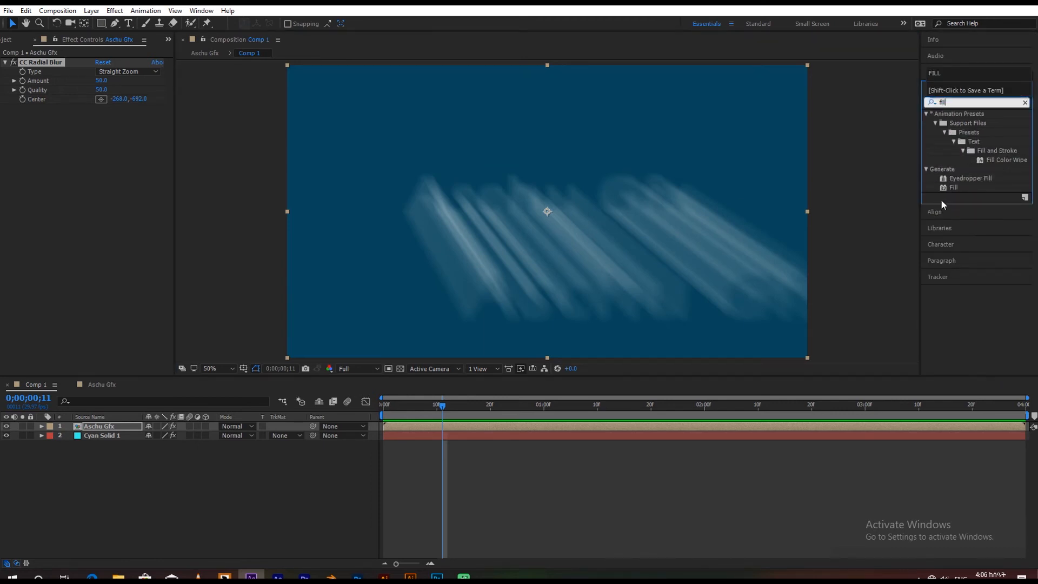
double_click(954, 188)
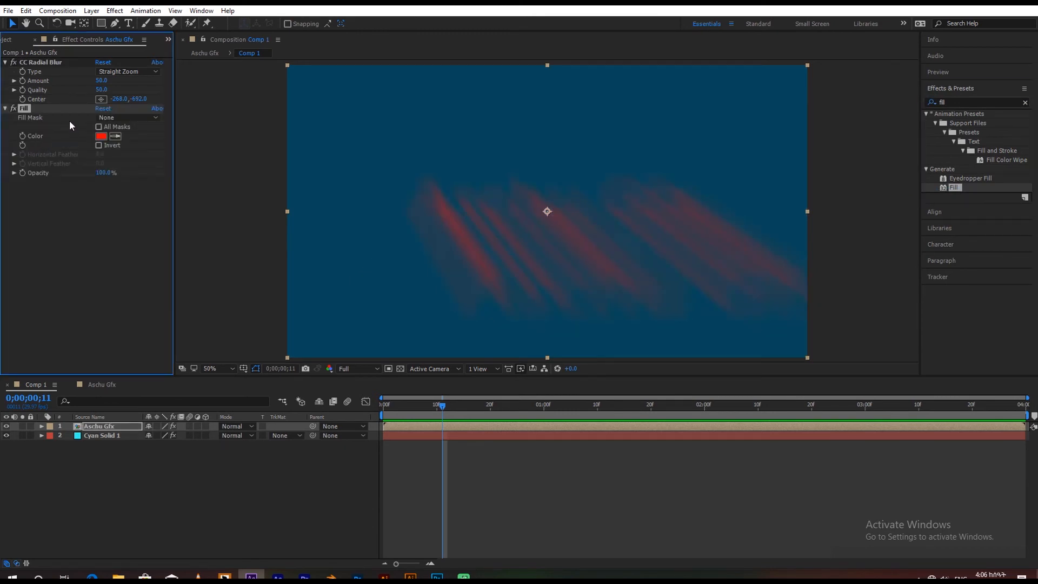
Step: Set the Fill color of the blurred Aschu Gfx layer to black (000000)
left_click(101, 135)
left_click_drag(199, 290, 216, 374)
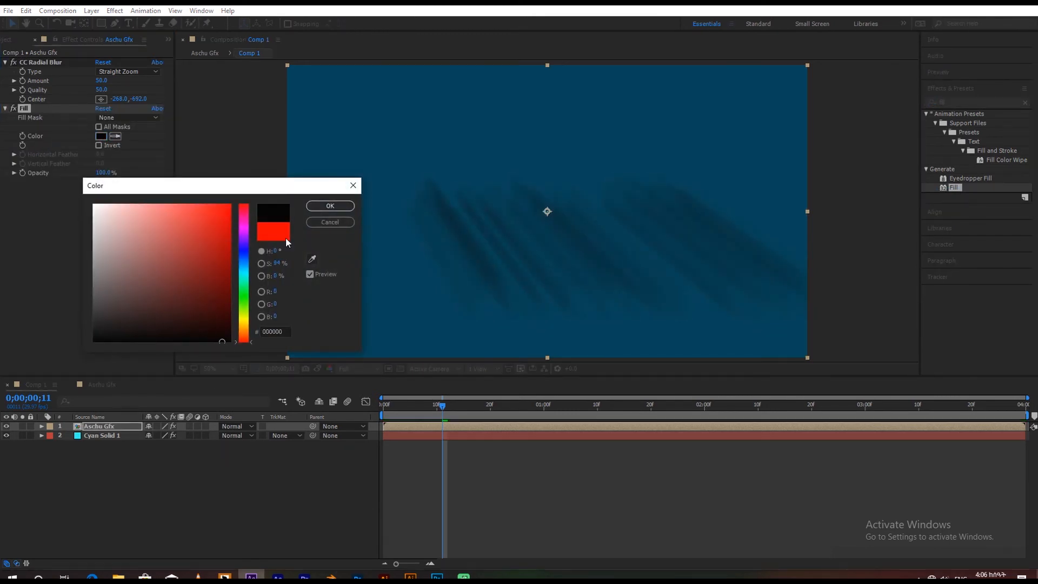
left_click(329, 206)
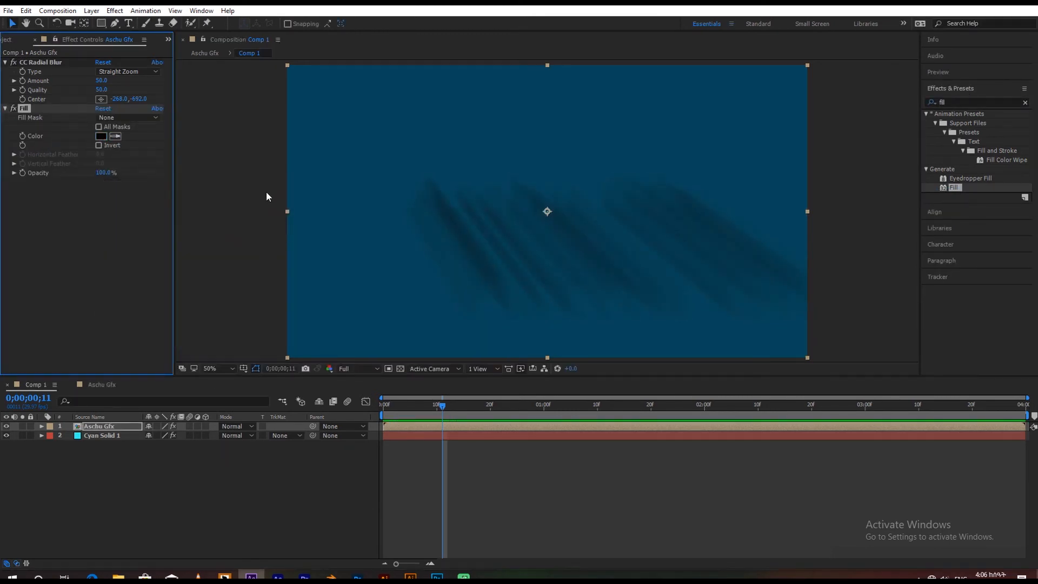
Step: Add the Levels effect after Fill on the Aschu Gfx layer
left_click(167, 211)
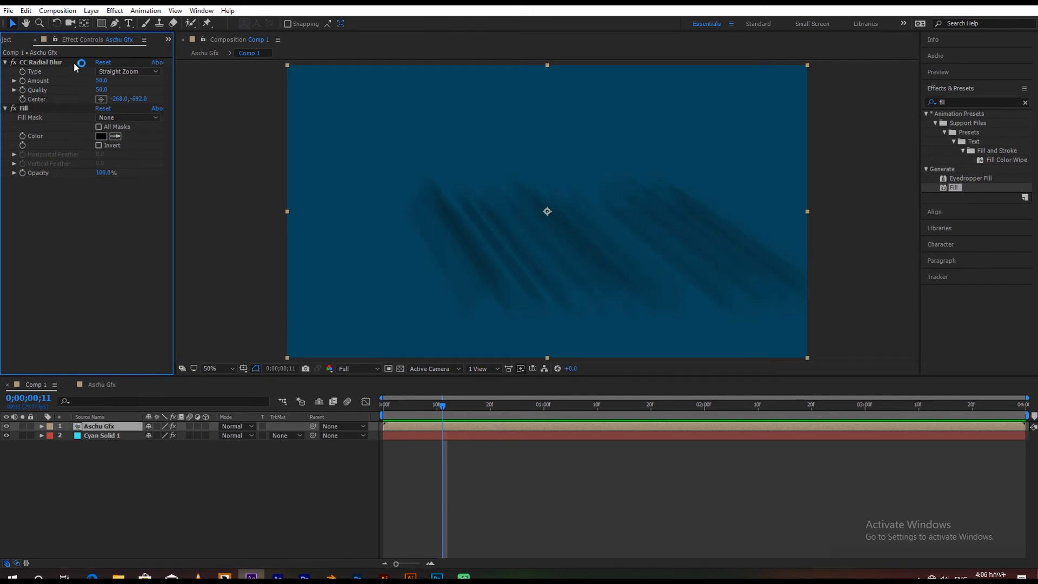
left_click_drag(967, 101, 942, 102)
left_click_drag(942, 102, 887, 99)
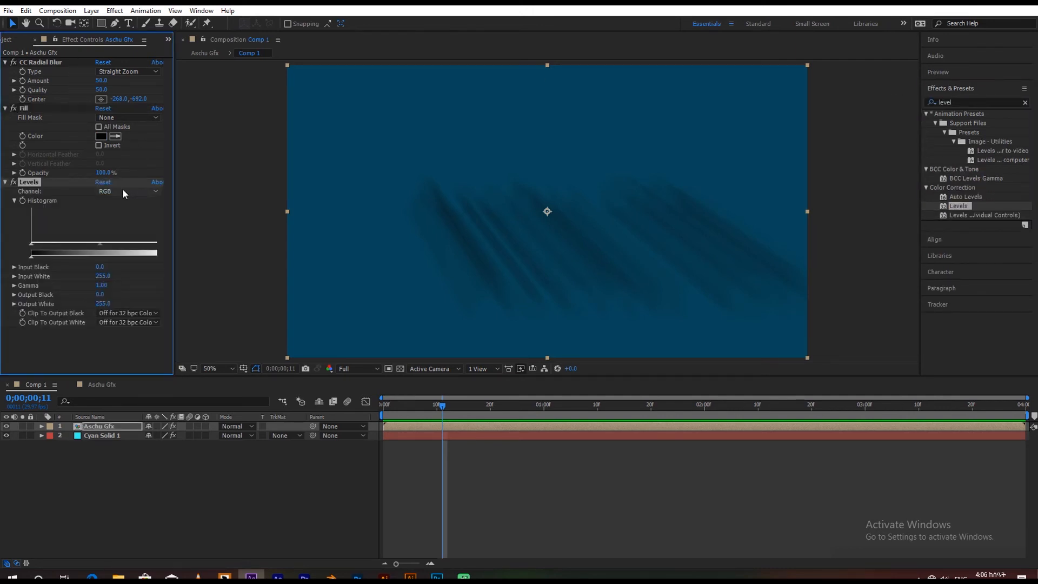
Step: Switch the Levels effect to the Alpha channel and set Alpha Input White to 0
left_click(120, 193)
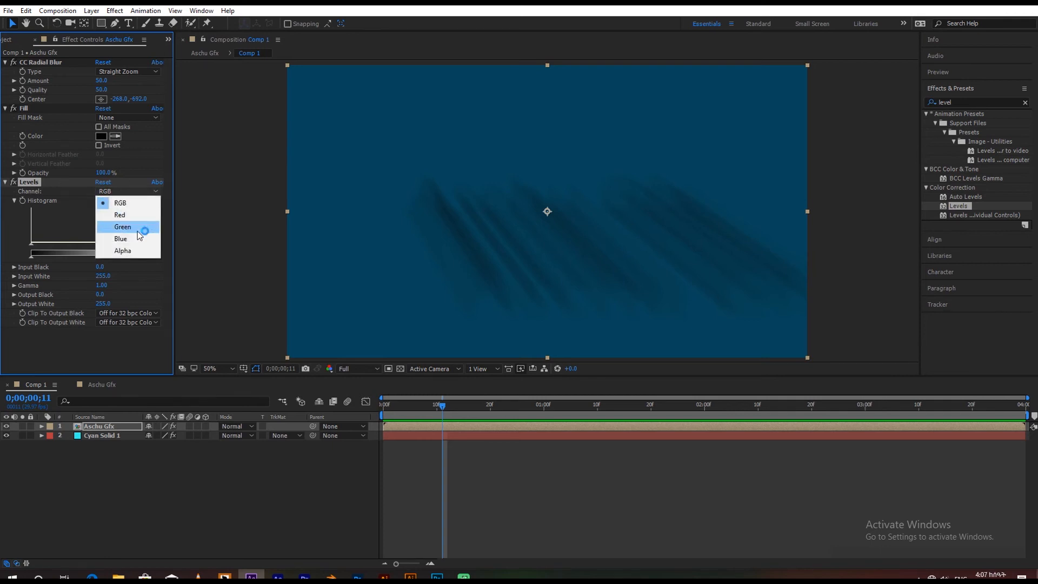
left_click(134, 252)
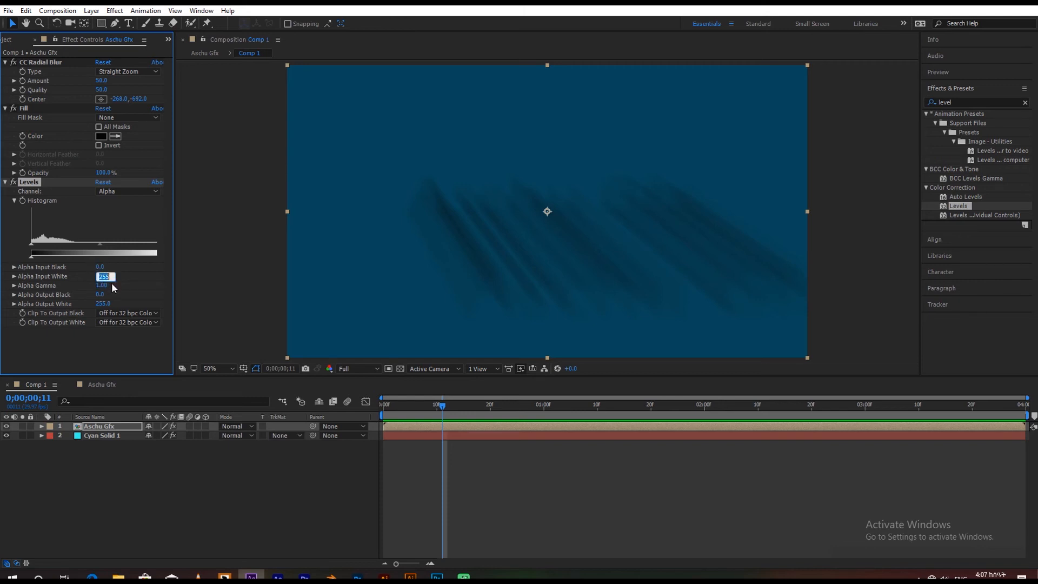
key("Return")
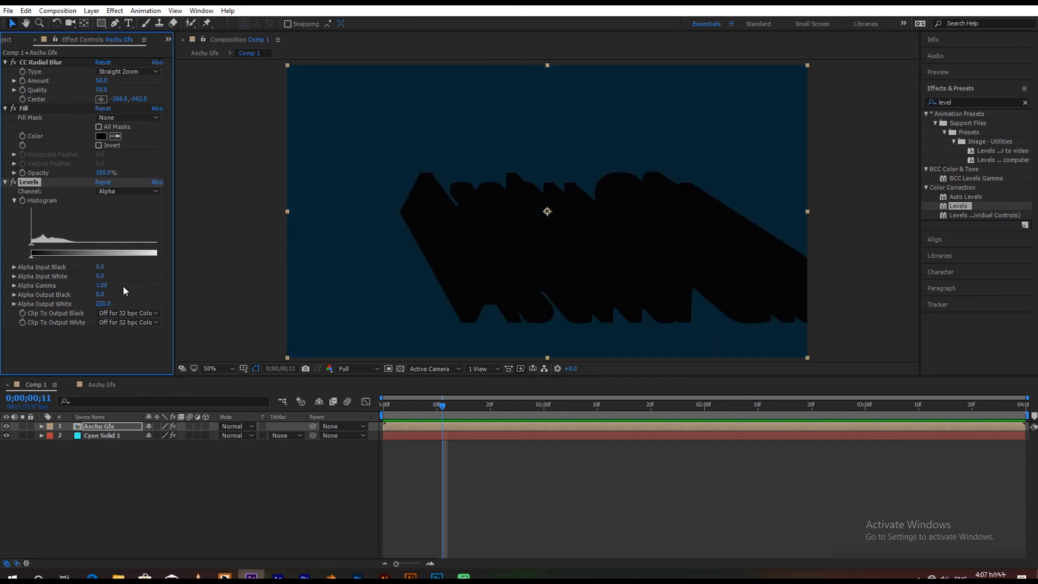
Step: Re-enter 0 for Alpha Input White and set Alpha Gamma to 0 in the Levels effect
left_click(14, 276)
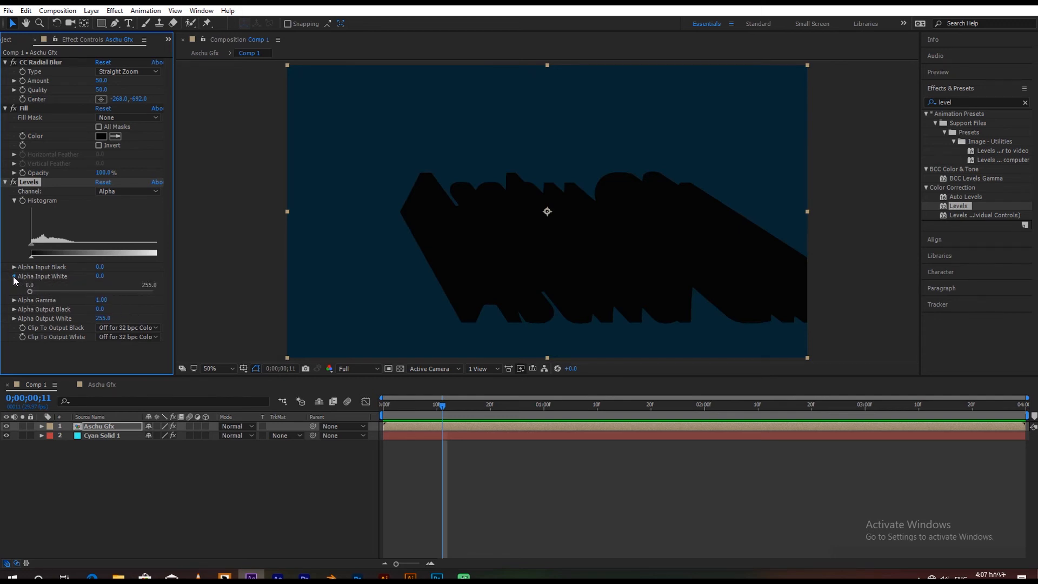
left_click(14, 276)
mouse_move(100, 276)
left_mouse_down()
mouse_move(184, 279)
mouse_move(105, 287)
left_mouse_up()
left_click(101, 276)
type("0")
key("Return")
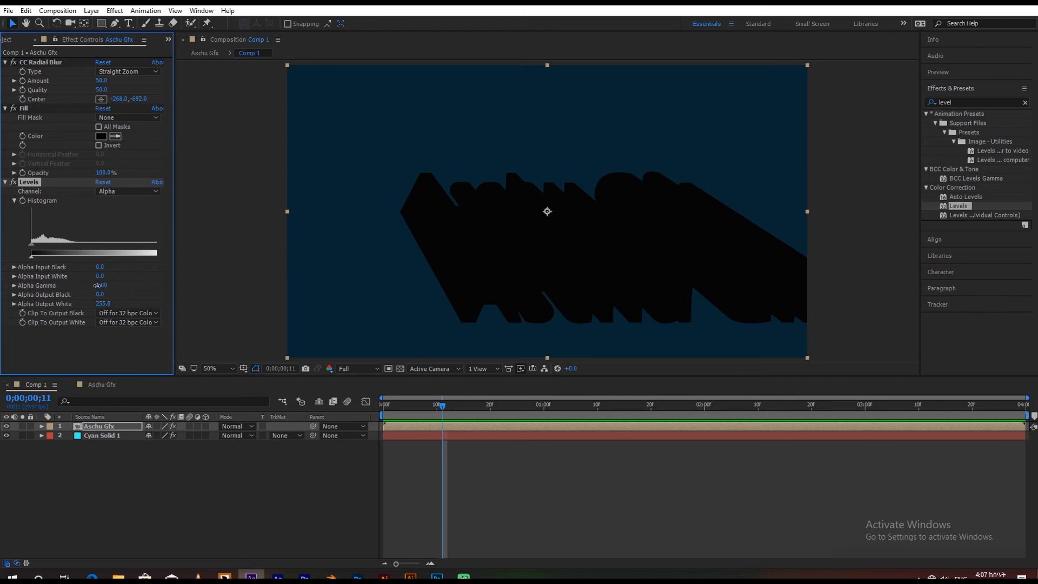
type("0")
key("Return")
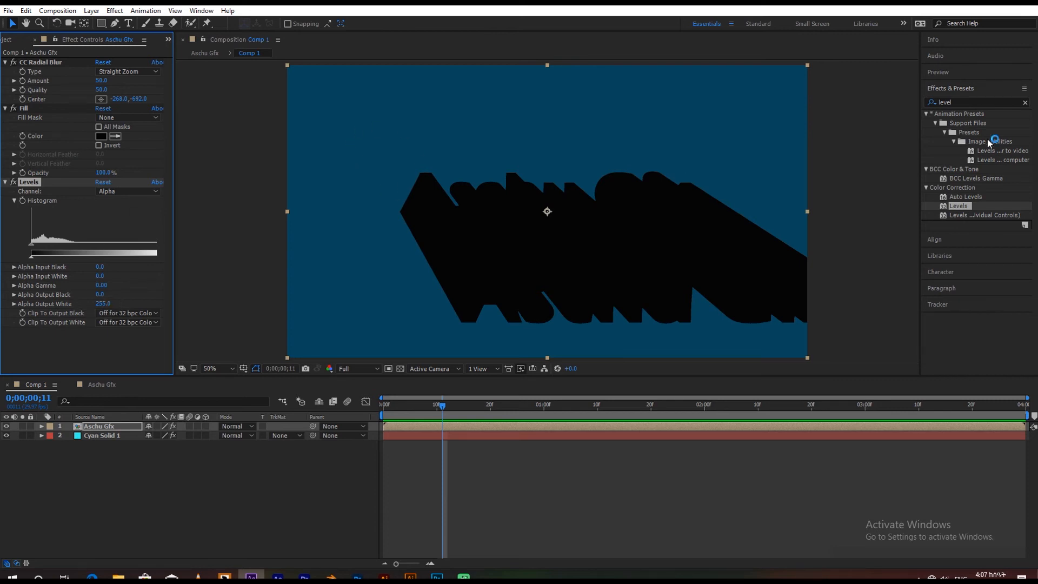
Step: Add the CC Composite effect after Levels on the Aschu Gfx layer, and switch that effect off
left_click(973, 102)
type("cc comp")
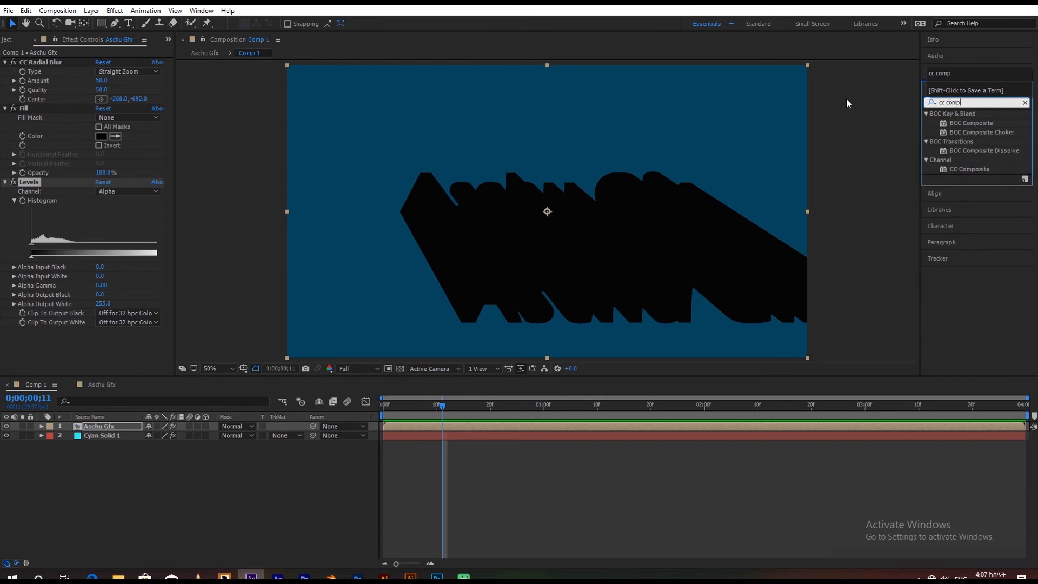
left_click_drag(970, 169, 96, 335)
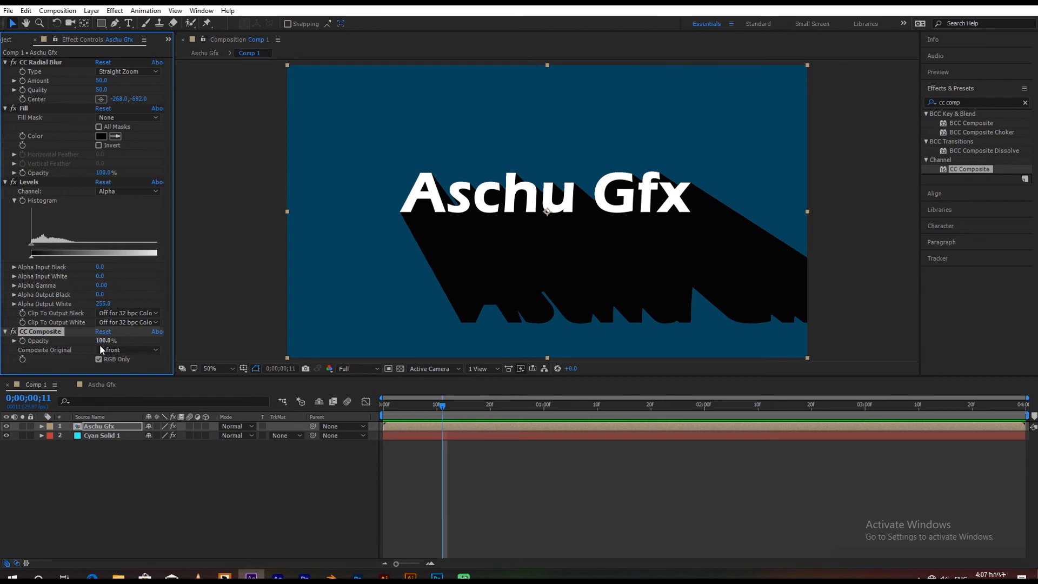
left_click(13, 331)
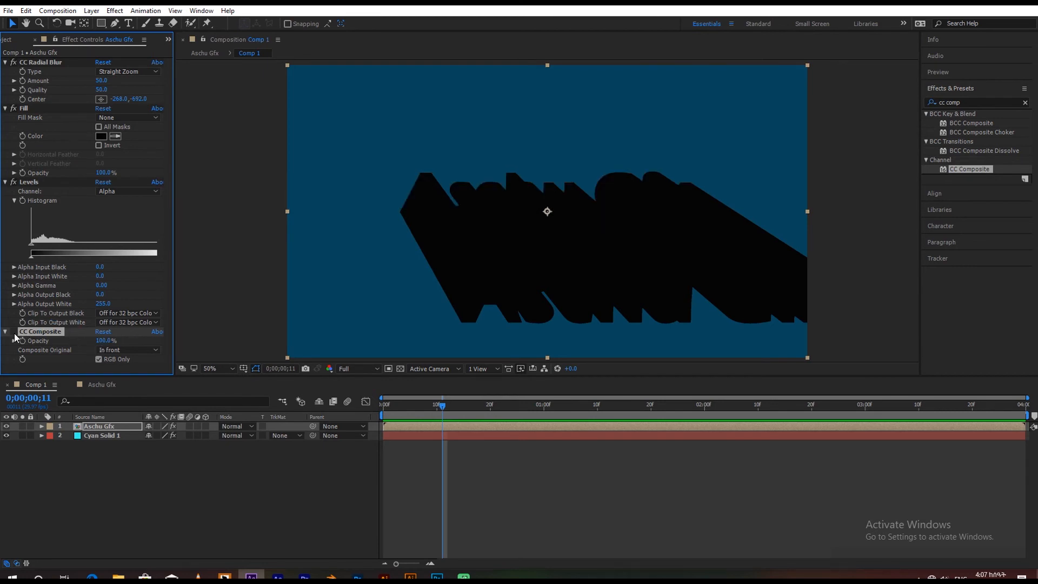
Step: Switch the CC Composite effect back on and toggle it to compare the text with and without it
left_click(13, 331)
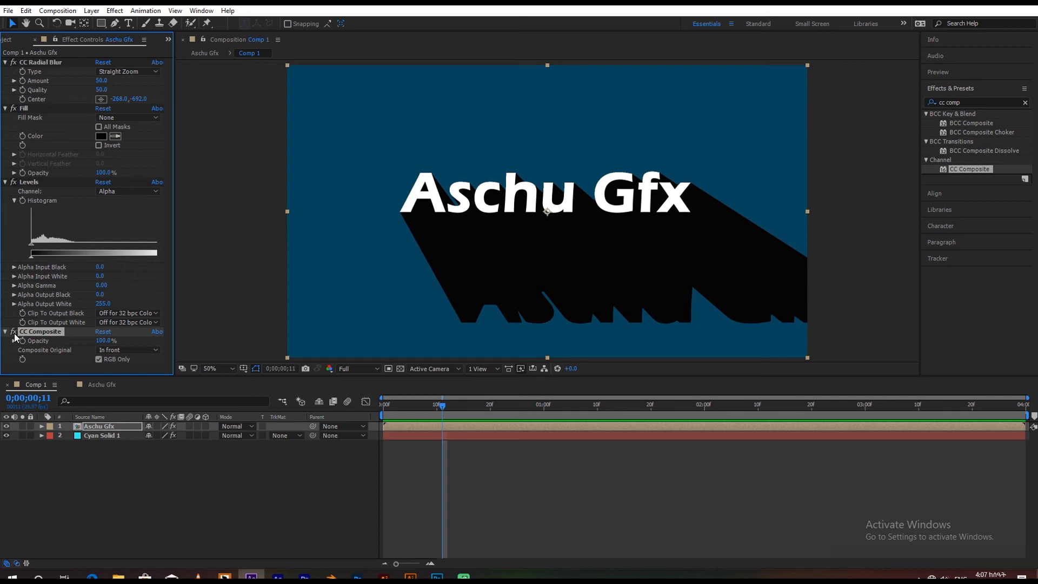
left_click(14, 332)
left_click(14, 332)
left_click(138, 477)
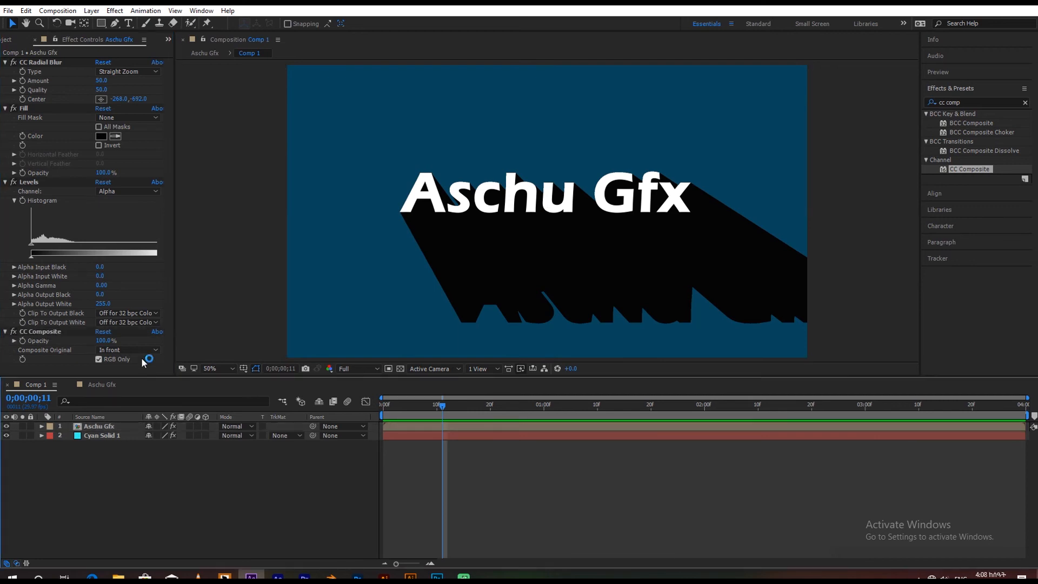
Step: Collapse the other effects and start keyframing the CC Radial Blur Center at 0;00;00;00
left_click(6, 183)
left_click(6, 110)
left_click(6, 62)
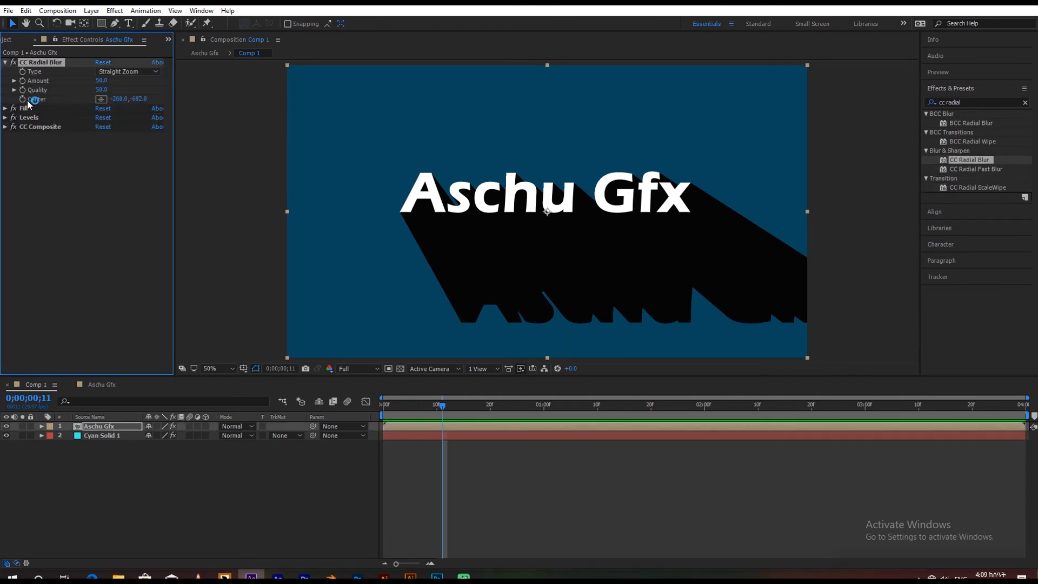
left_click_drag(443, 408, 381, 411)
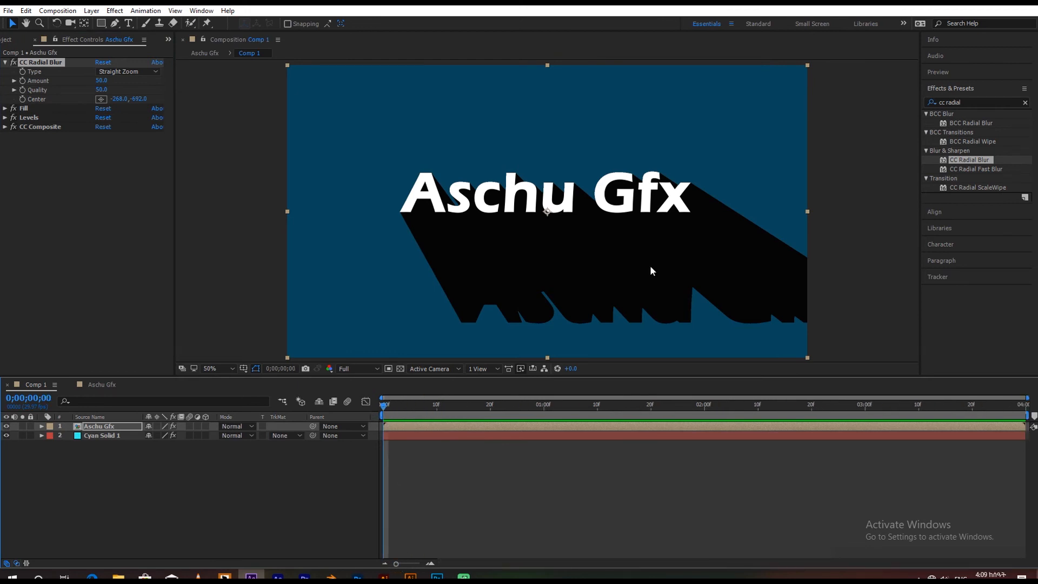
key("comma")
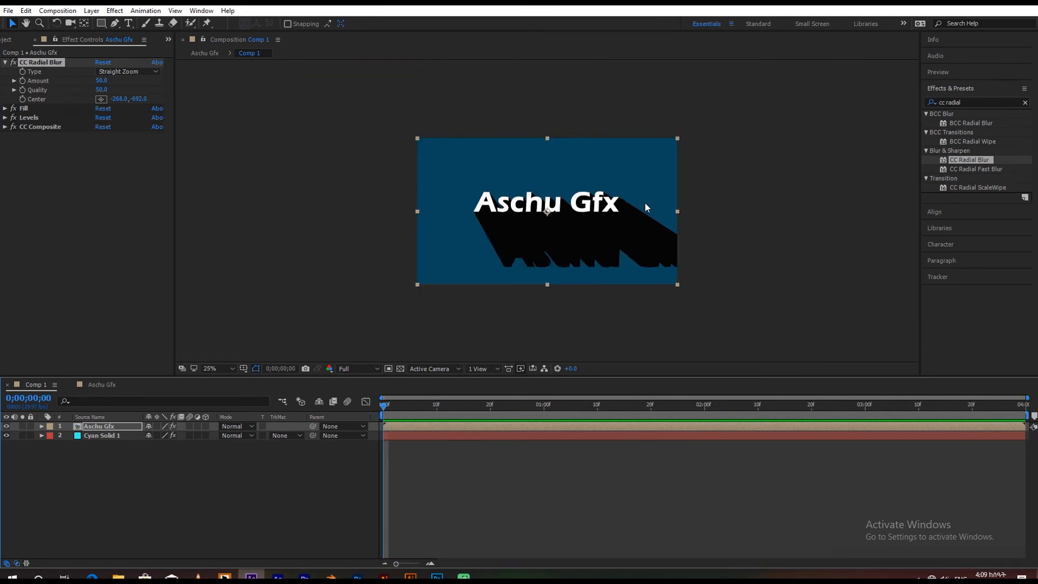
left_click(23, 100)
Step: At 0;00;03;00, move the CC Radial Blur Center to the opposite side of the text, at about 2300, -444
left_click(390, 412)
left_click_drag(389, 409, 865, 421)
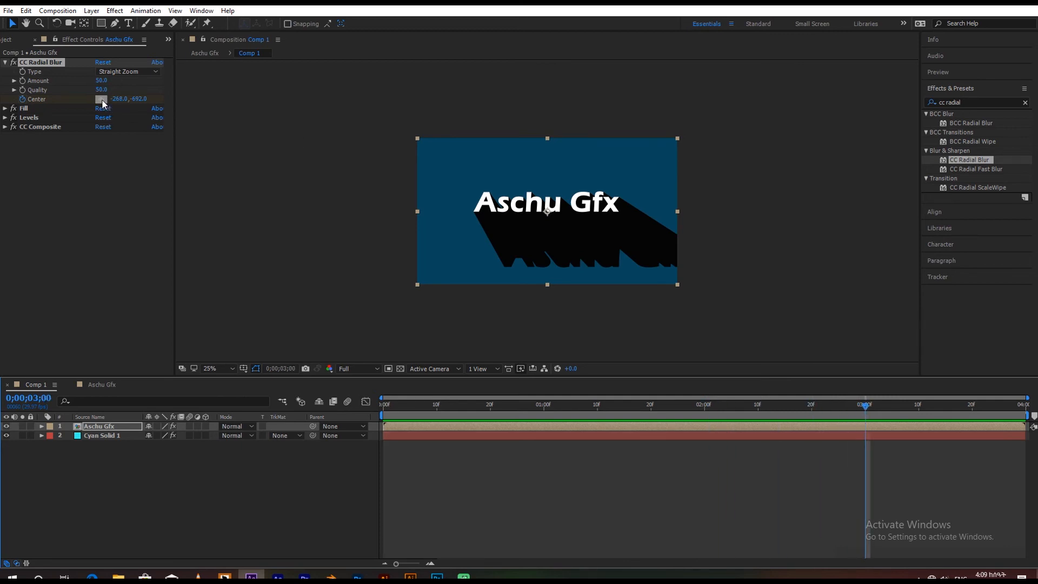
key("comma")
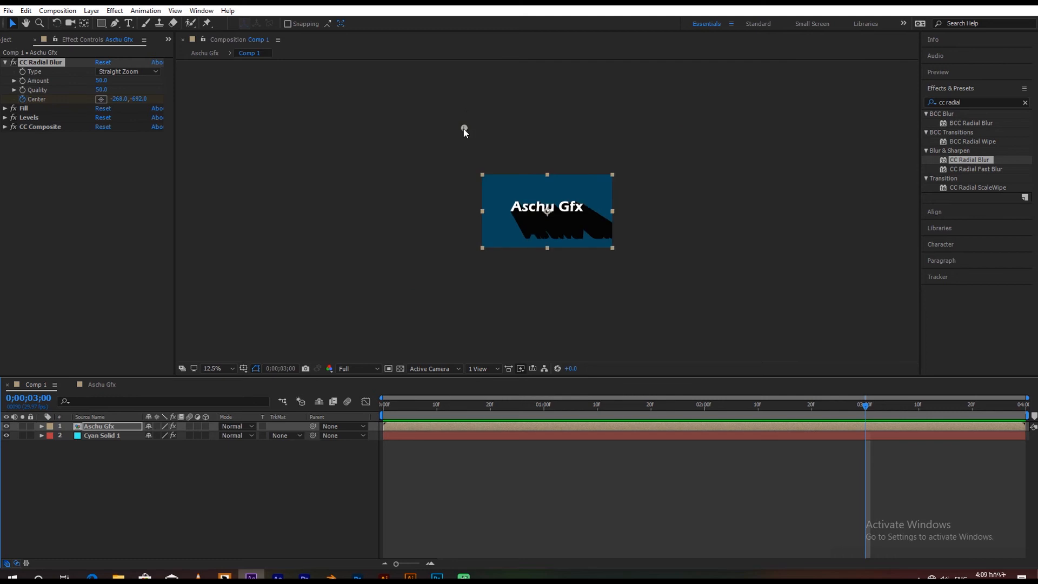
left_click_drag(465, 128, 638, 147)
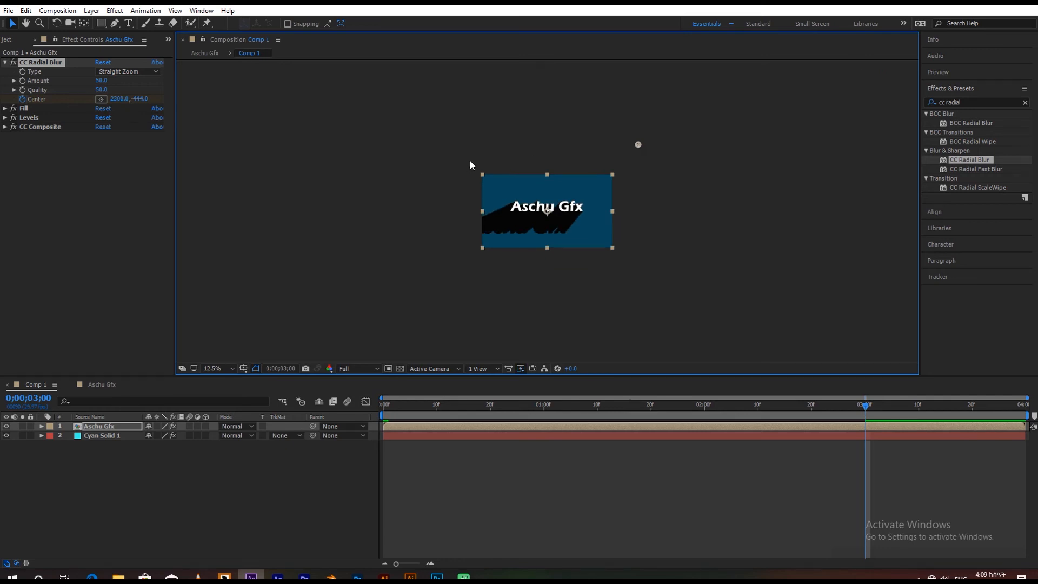
key("period")
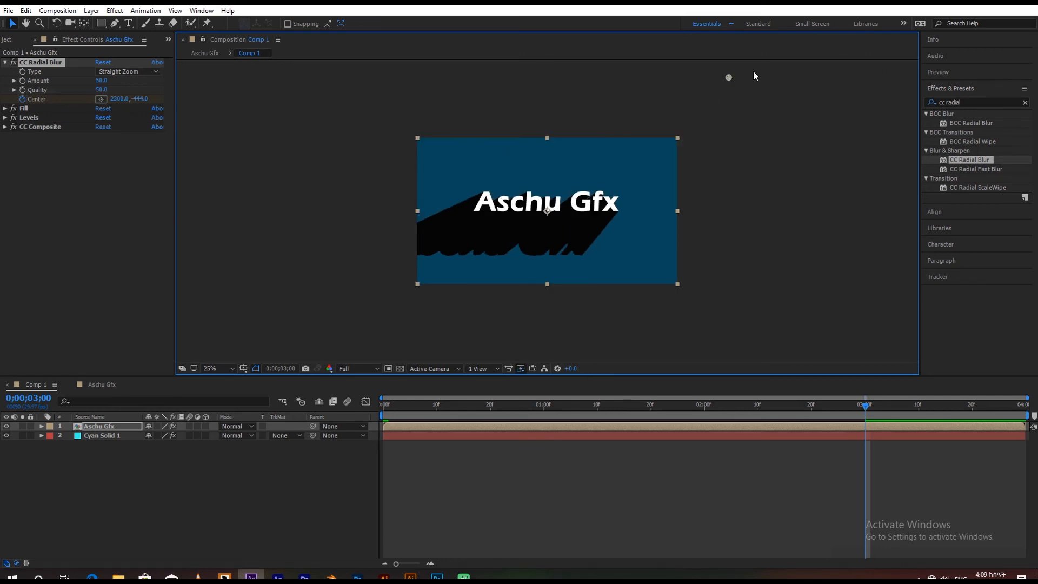
Step: Reveal the Aschu Gfx layer's keyframes and apply Easy Ease to both Center keyframes
left_click(413, 426)
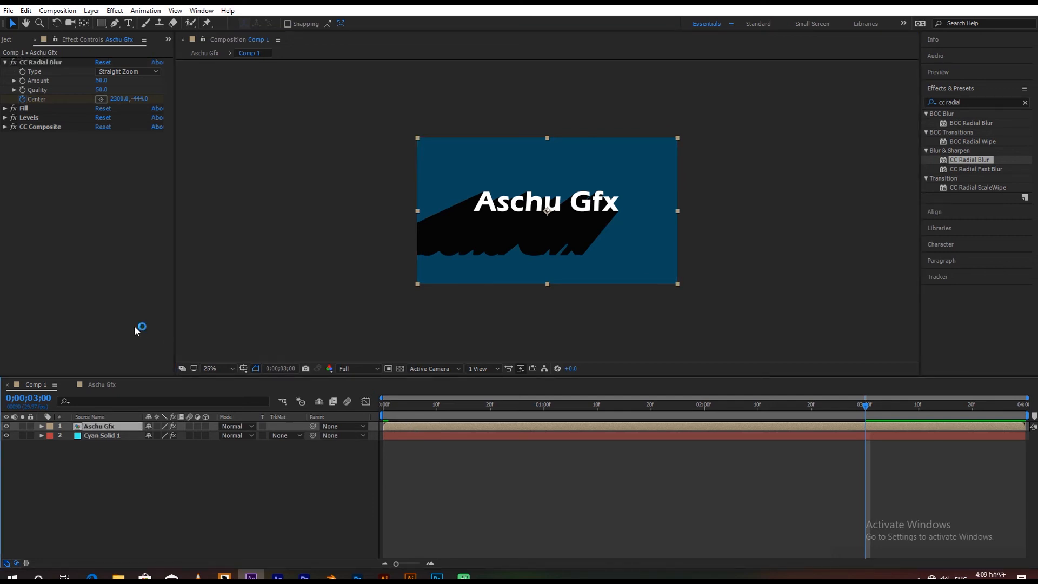
key("u")
left_click_drag(885, 447, 283, 492)
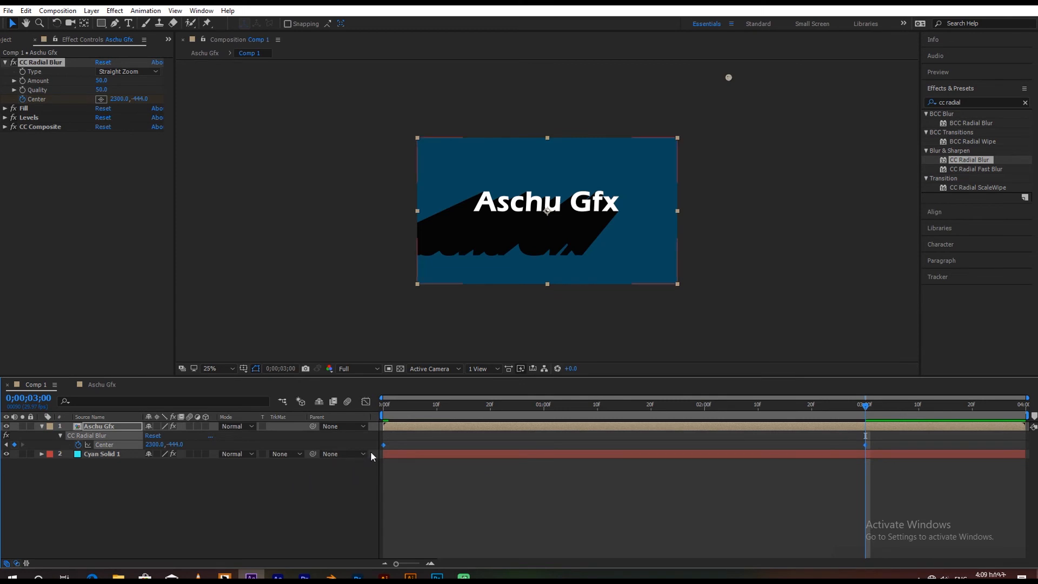
right_click(383, 445)
mouse_move(442, 439)
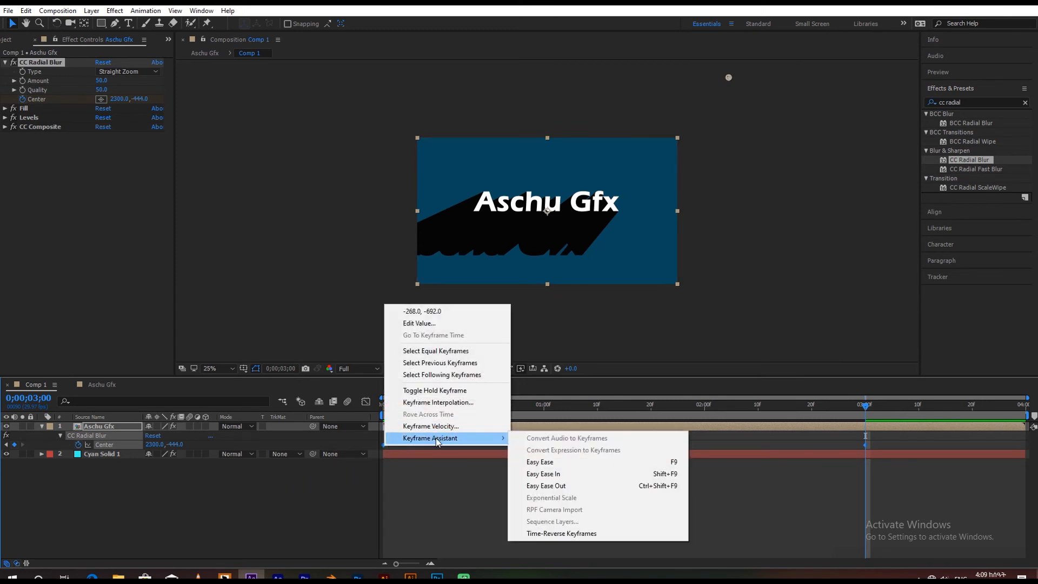
left_click(558, 464)
Step: Preview the moving shadow from the start of the composition and scrub ahead to 0;00;00;23
key("Home")
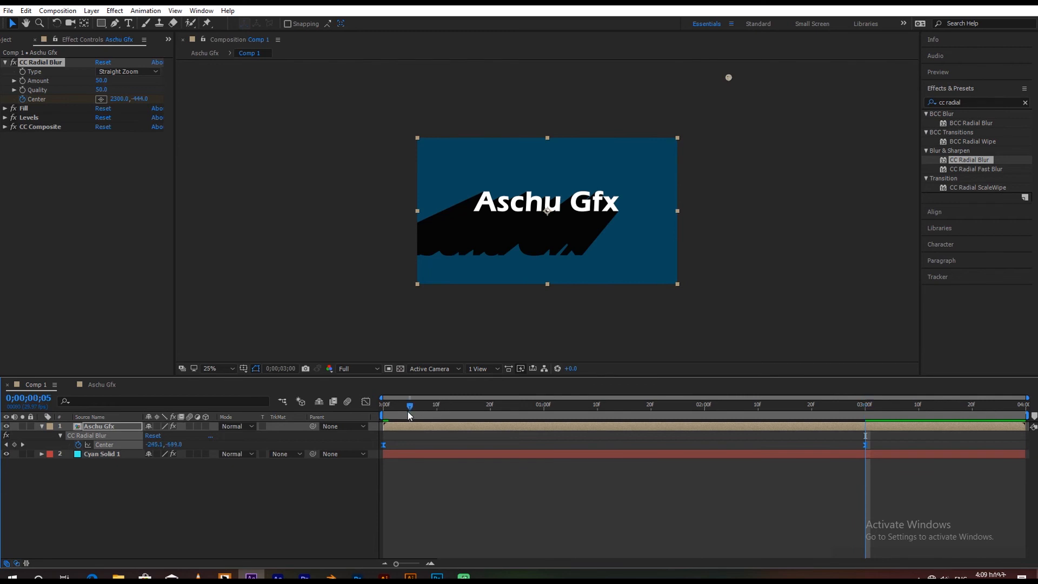
key("space")
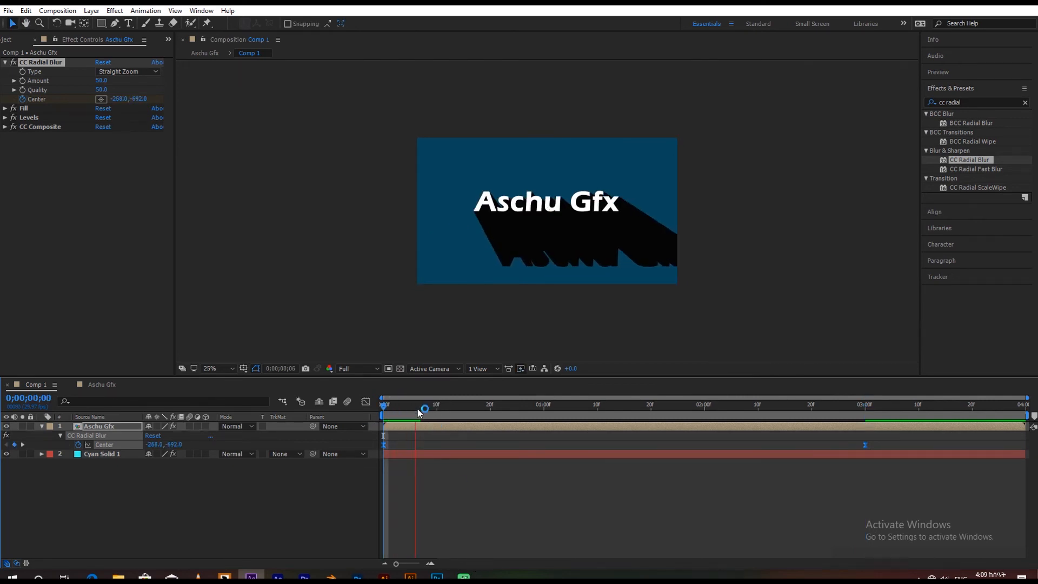
left_click_drag(420, 408, 345, 457)
key("space")
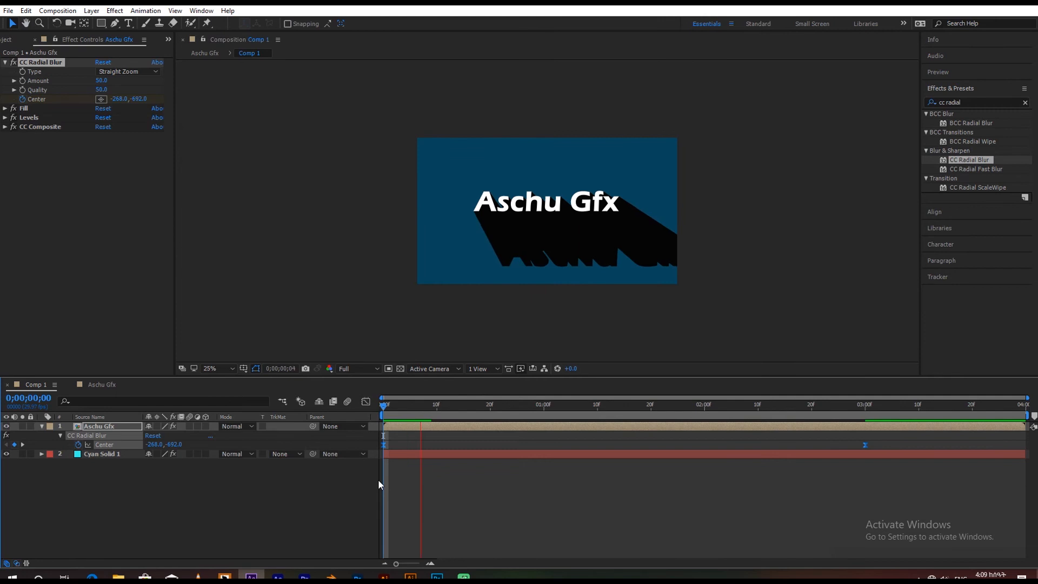
left_click_drag(426, 406, 505, 433)
Step: Lower the composition preview resolution to Quarter and play the shadow animation from the start
left_click(356, 368)
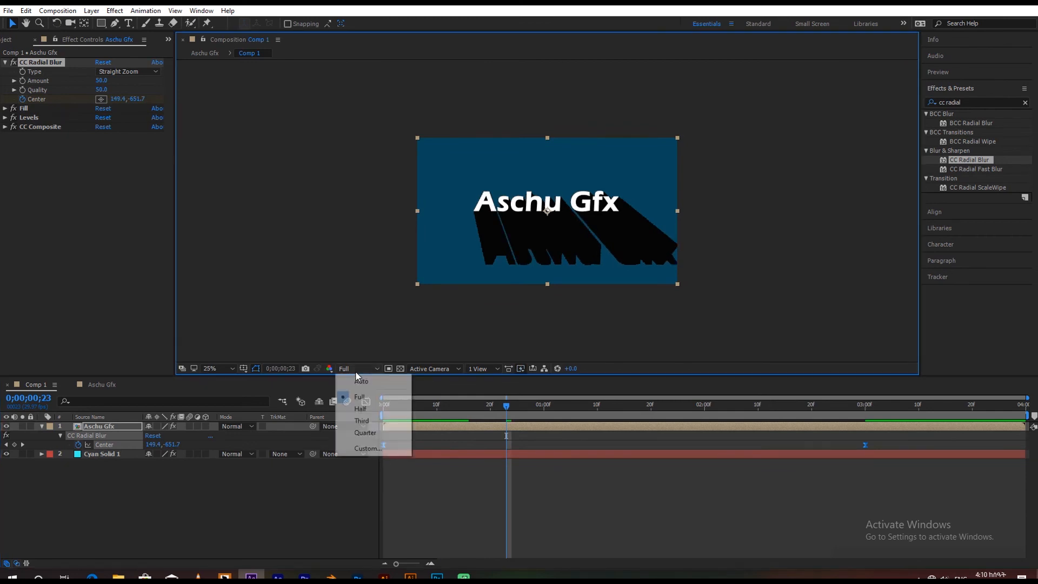
left_click(365, 433)
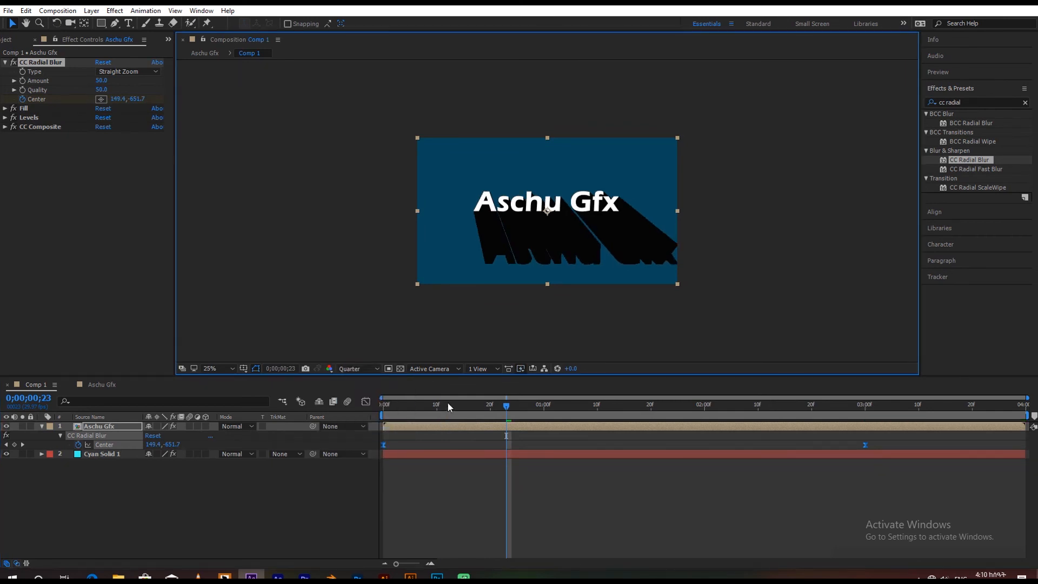
left_click_drag(448, 403, 368, 410)
key("space")
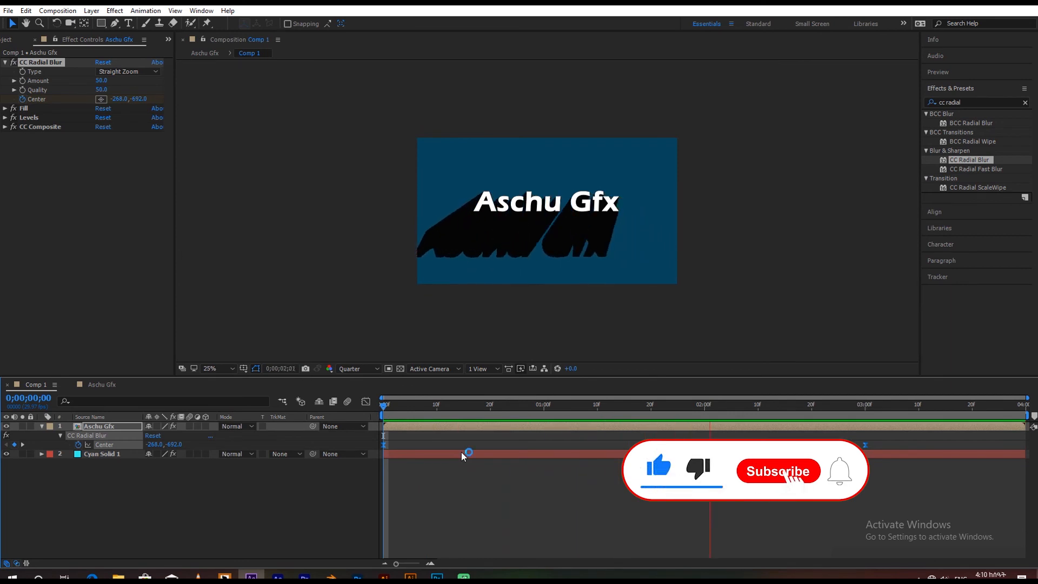
key("period")
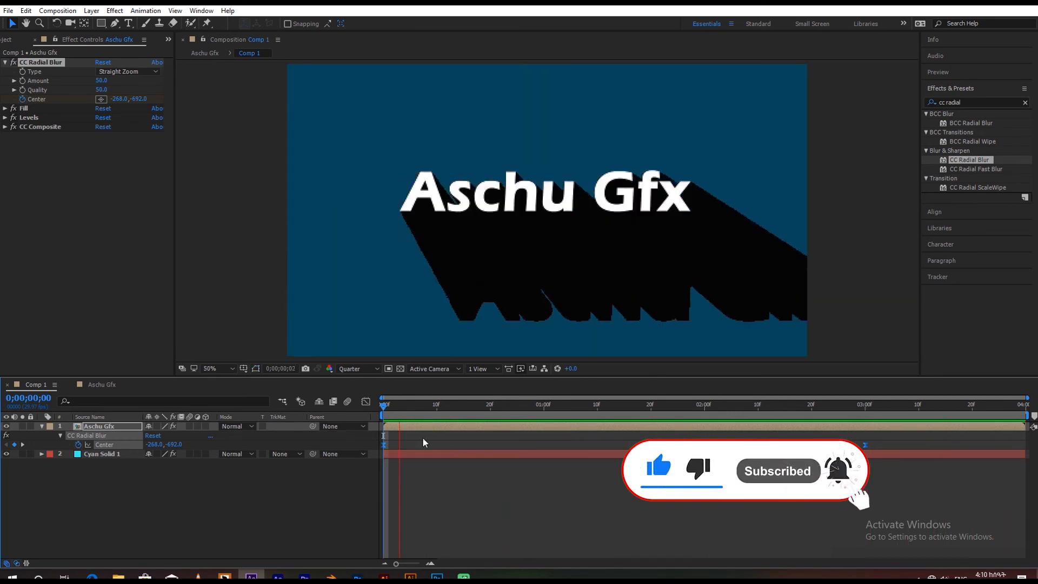
key("space")
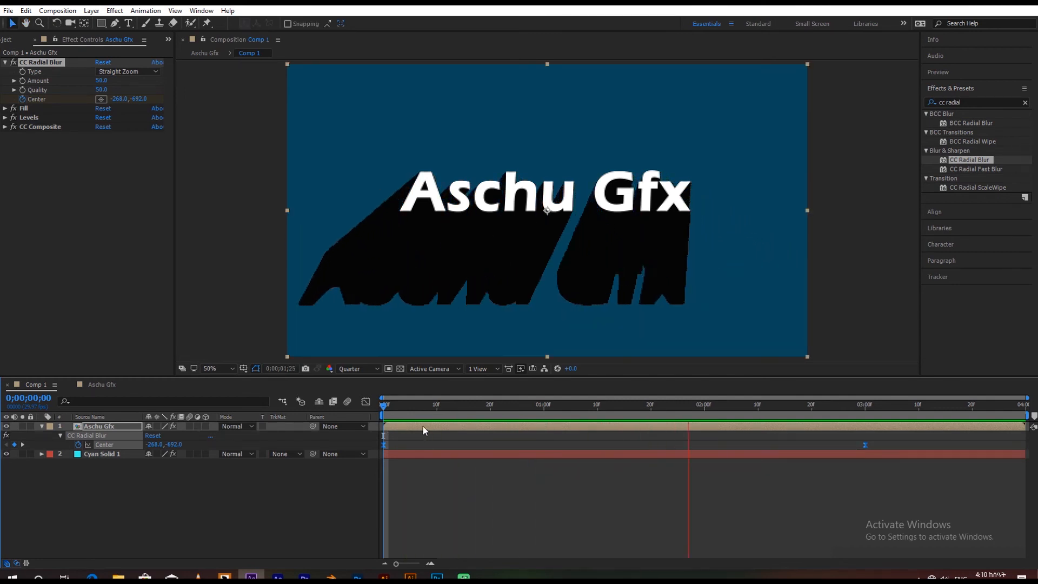
key("space")
key("space")
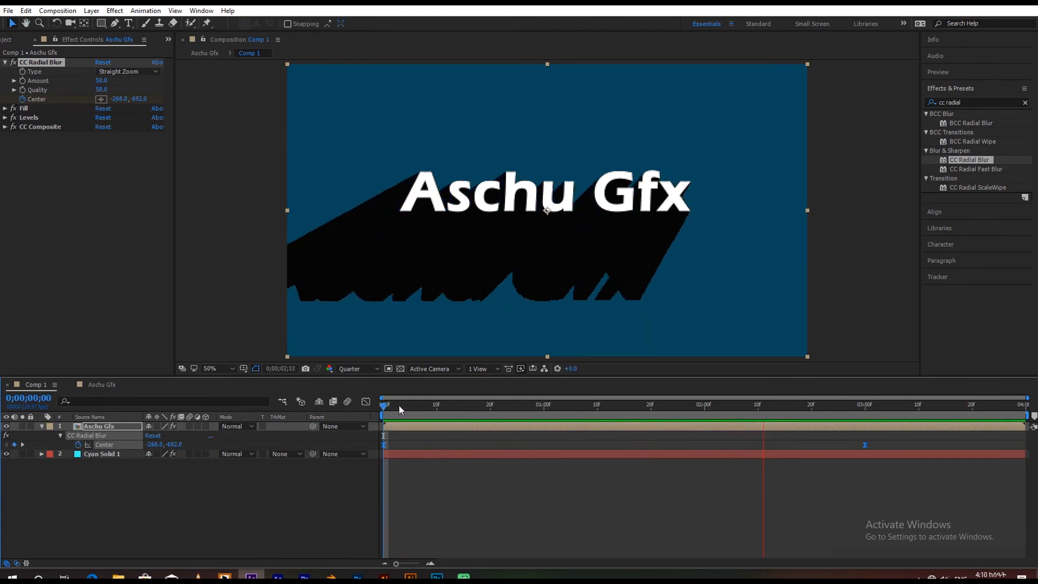
key("space")
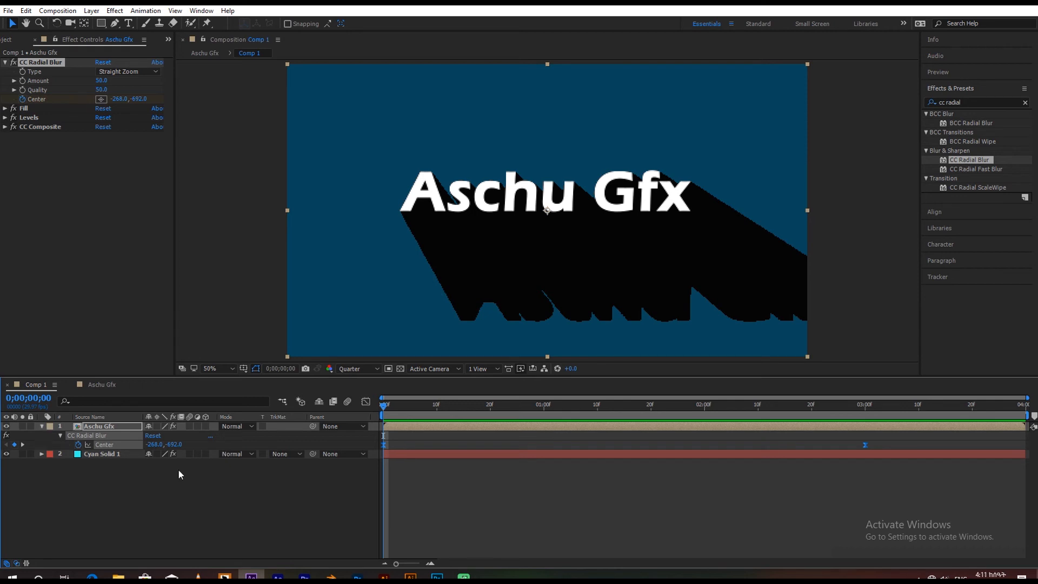
Step: Open the Aschu Gfx precomposition and add an Opacity animator to its text layer
left_click(86, 427)
left_click(42, 426)
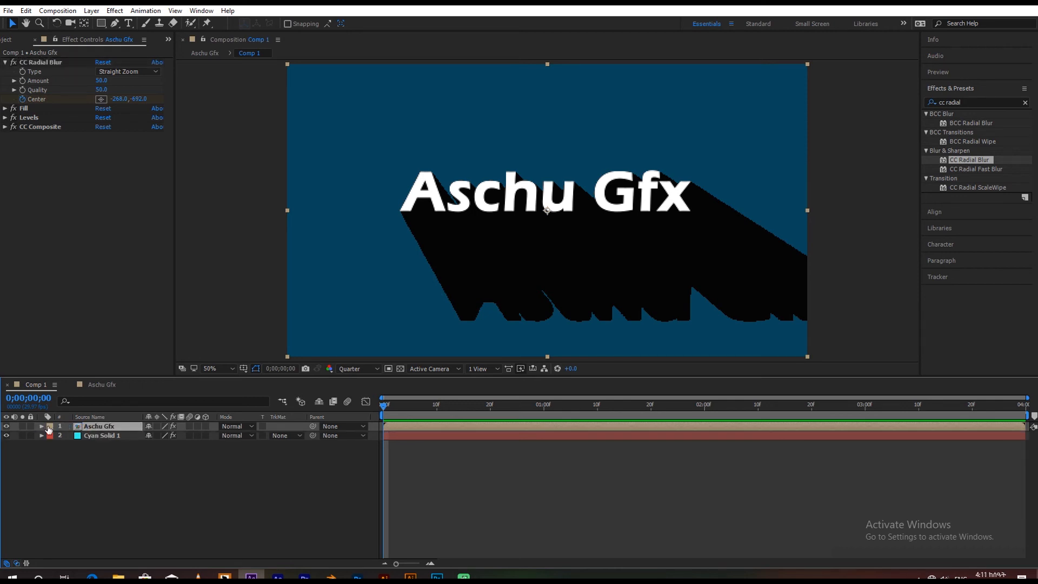
double_click(116, 427)
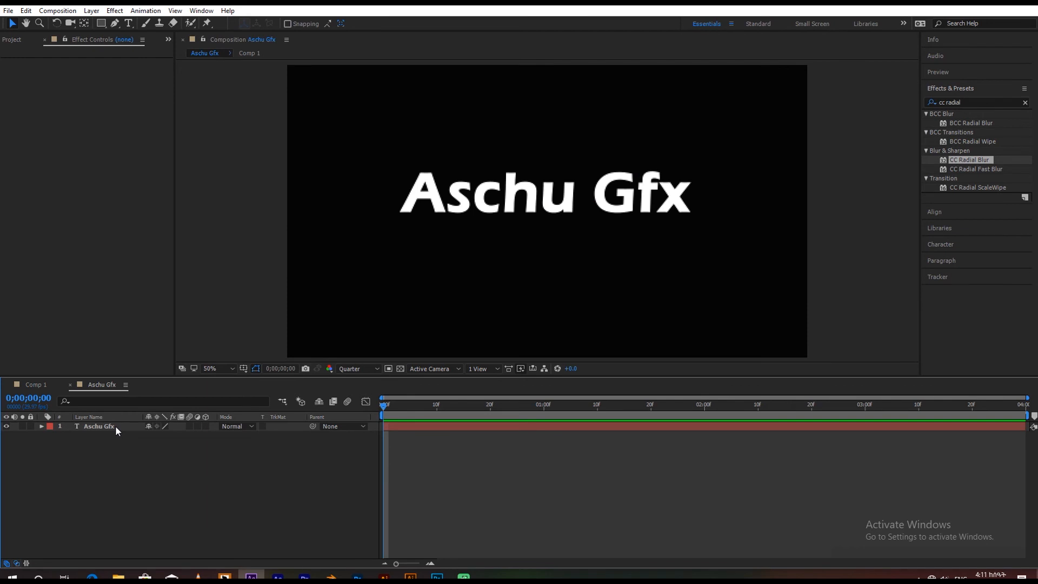
left_click(108, 426)
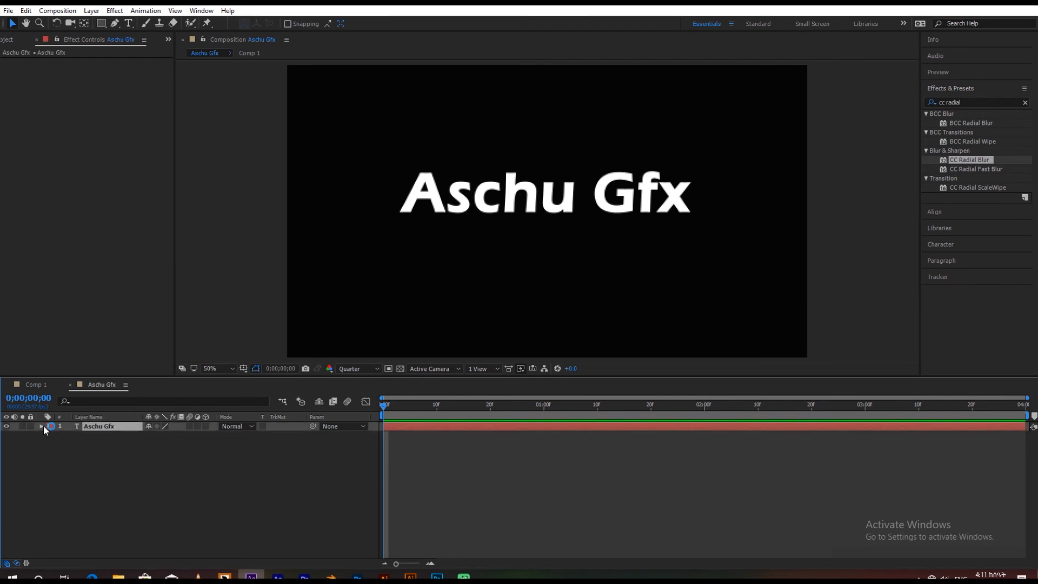
left_click(41, 426)
left_click(211, 436)
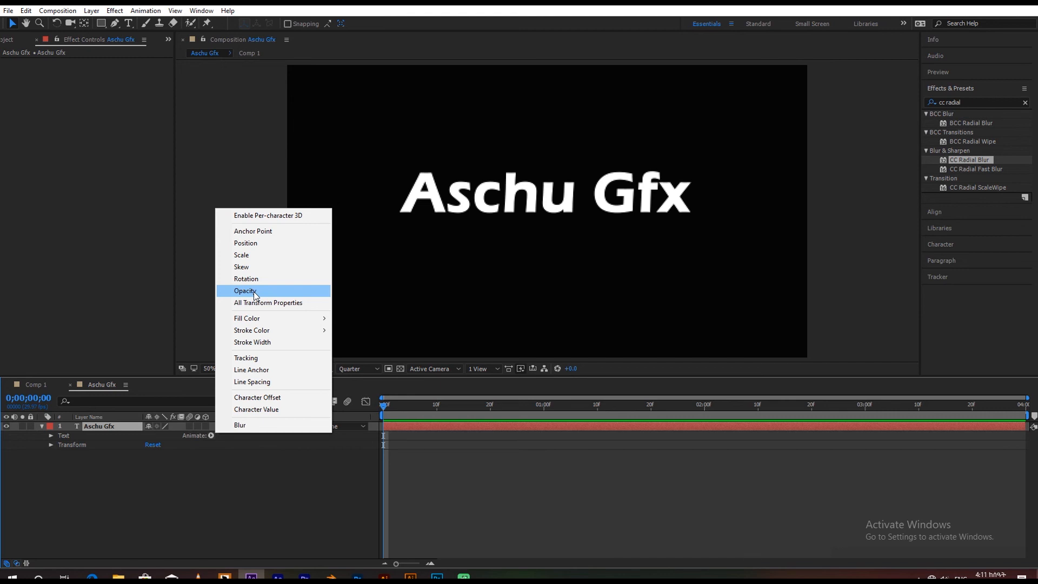
left_click(254, 293)
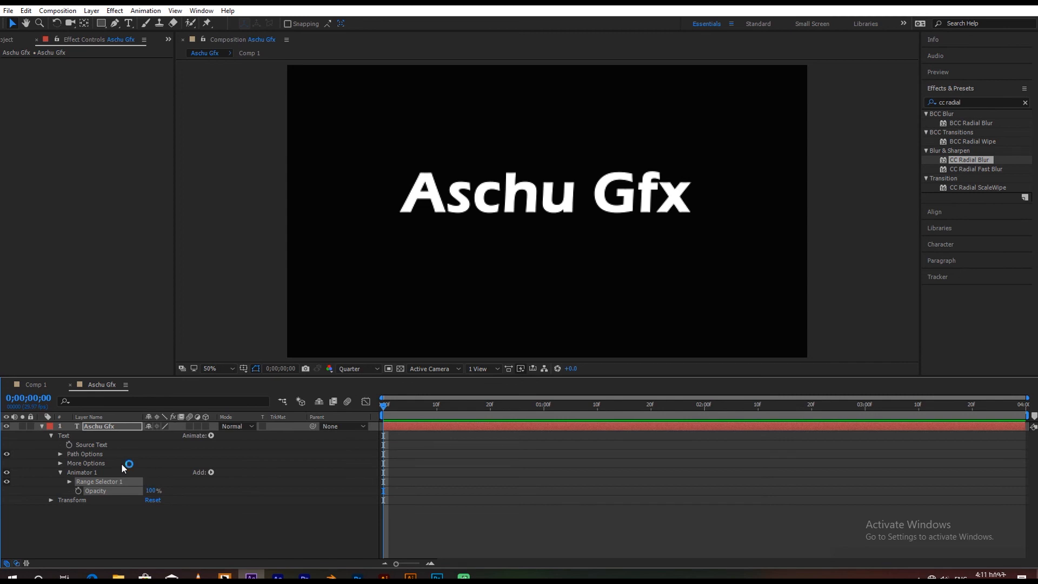
Step: Expand Range Selector 1, raise its Start to 100%, and set the animator's Opacity to 0%
left_click(70, 481)
left_click_drag(152, 502, 209, 507)
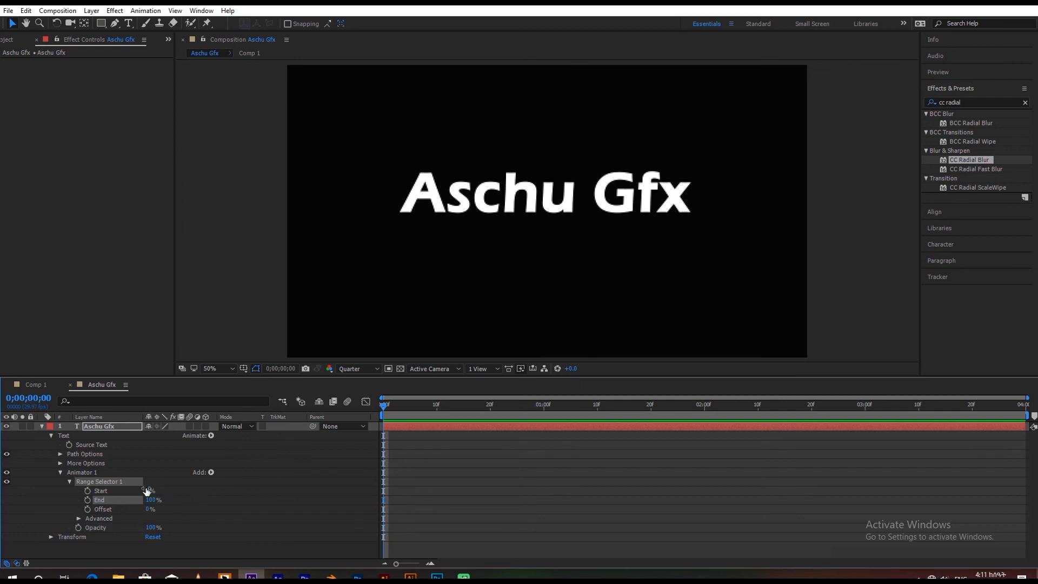
left_click_drag(149, 490, 247, 491)
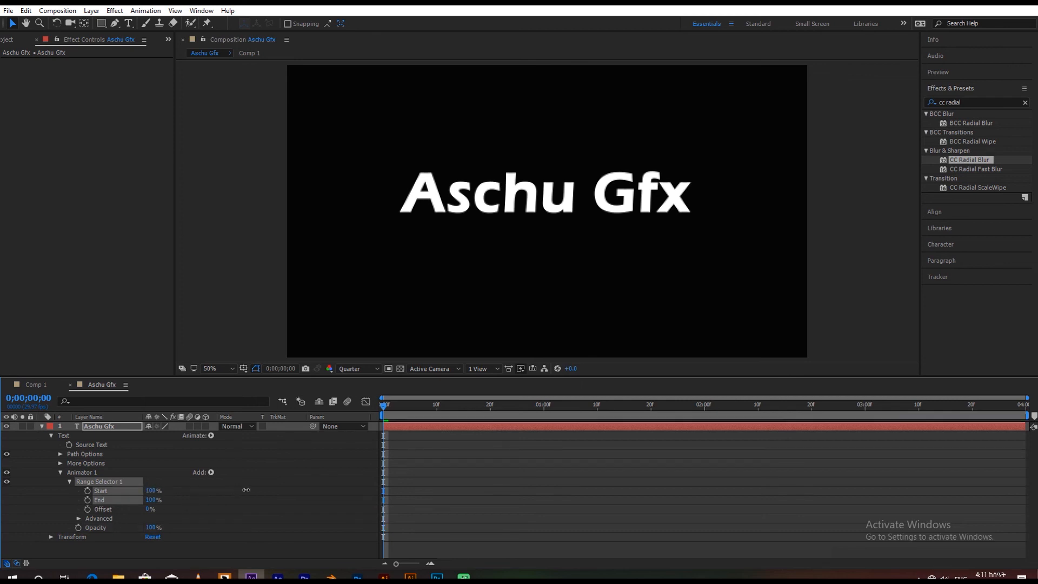
left_click_drag(152, 528, 108, 528)
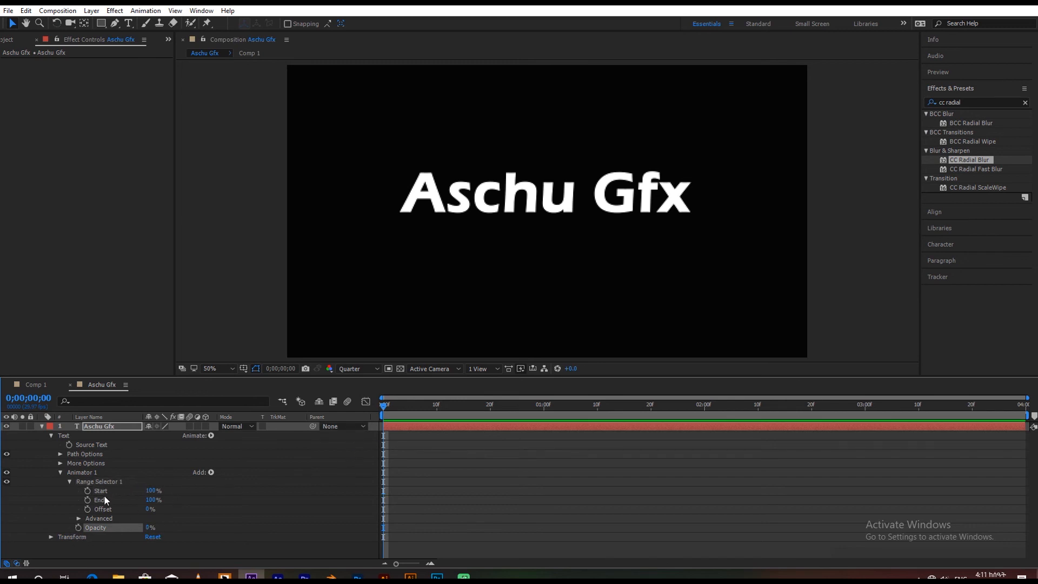
Step: Keyframe the range selector's Start at 0% at 0;00;00;00 and at 100% at 0;00;01;10
left_click_drag(150, 491, 99, 492)
left_click(87, 491)
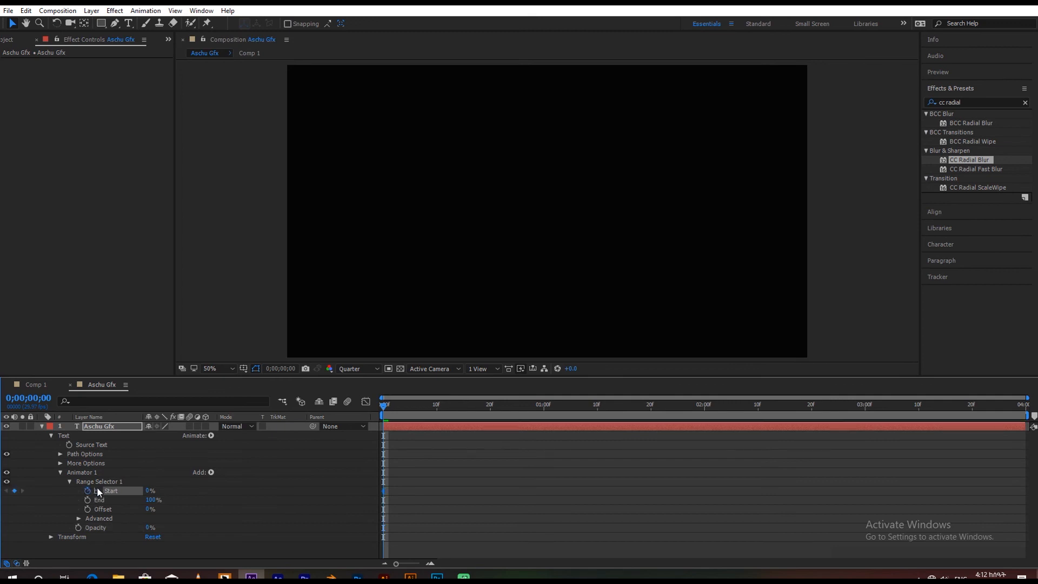
left_click(496, 407)
left_click_drag(501, 406, 598, 429)
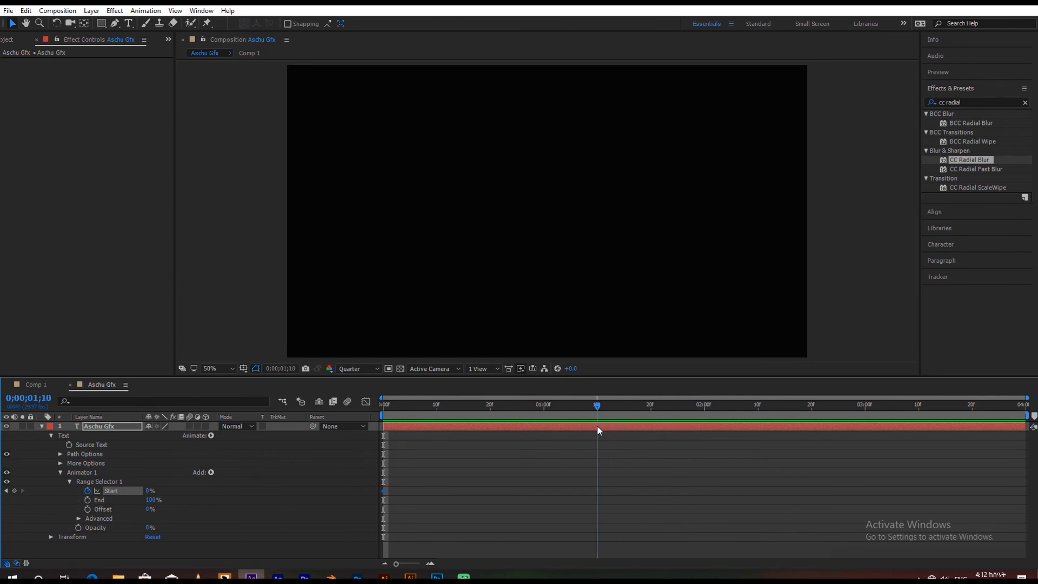
left_click_drag(151, 491, 296, 483)
Step: Play the letter-by-letter text reveal from the start of the Aschu Gfx composition
left_click_drag(414, 410, 373, 424)
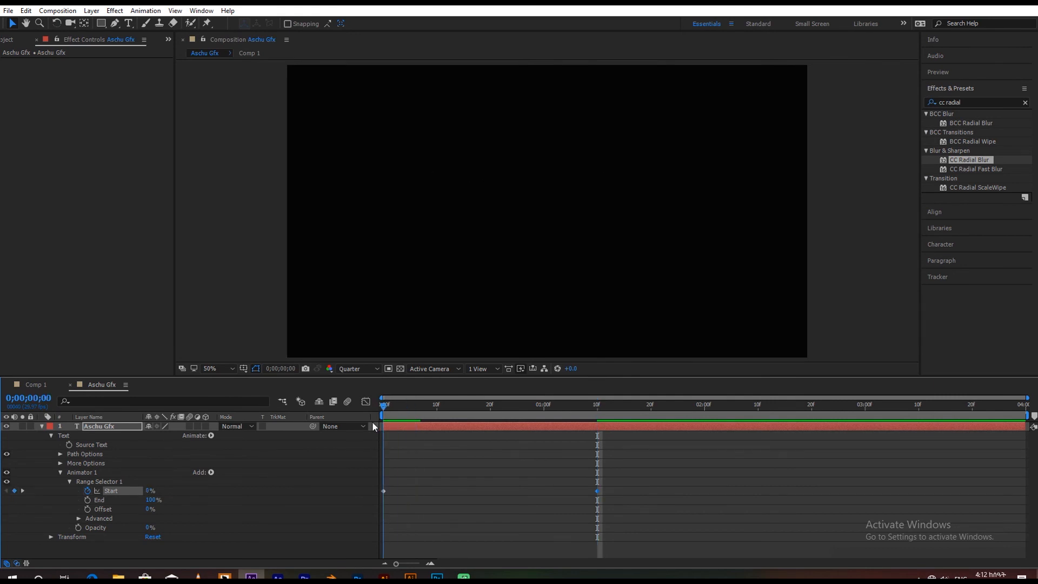
key("space")
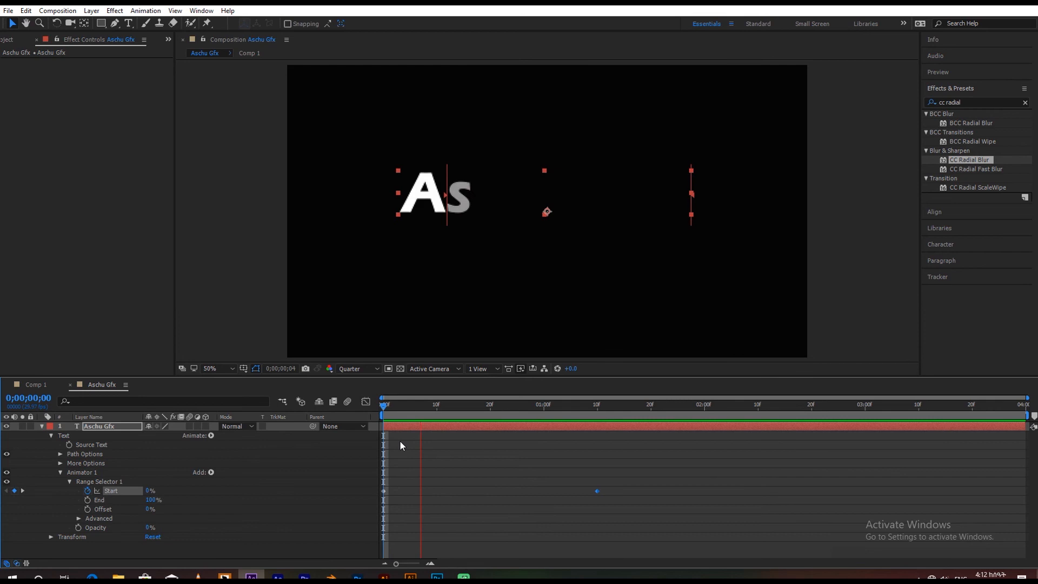
left_click(448, 405)
key("space")
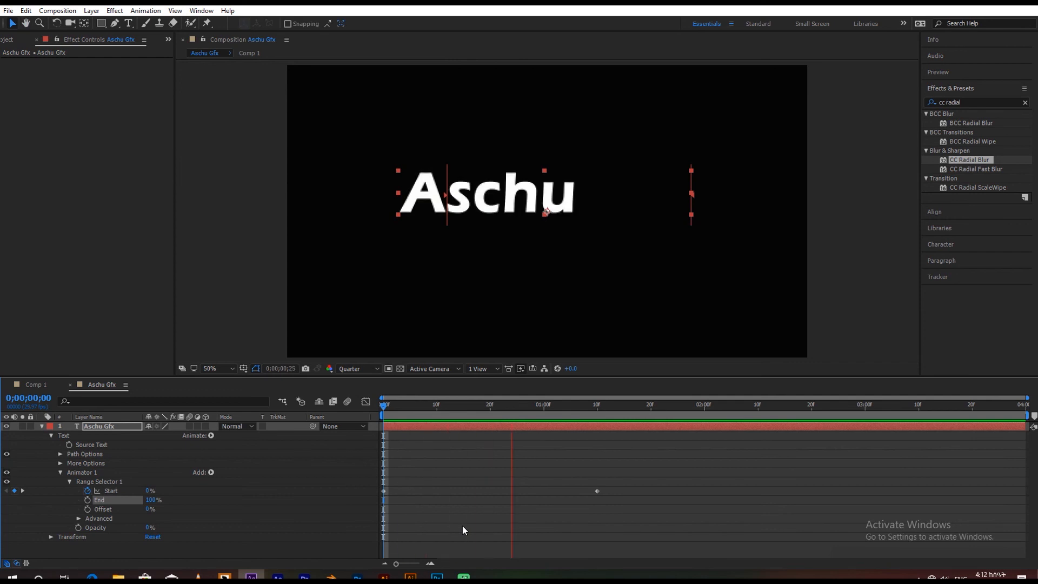
Step: Return to Comp 1, play the long-shadow text animation from the start, and scrub forward to 0;00;01;17
left_click(35, 385)
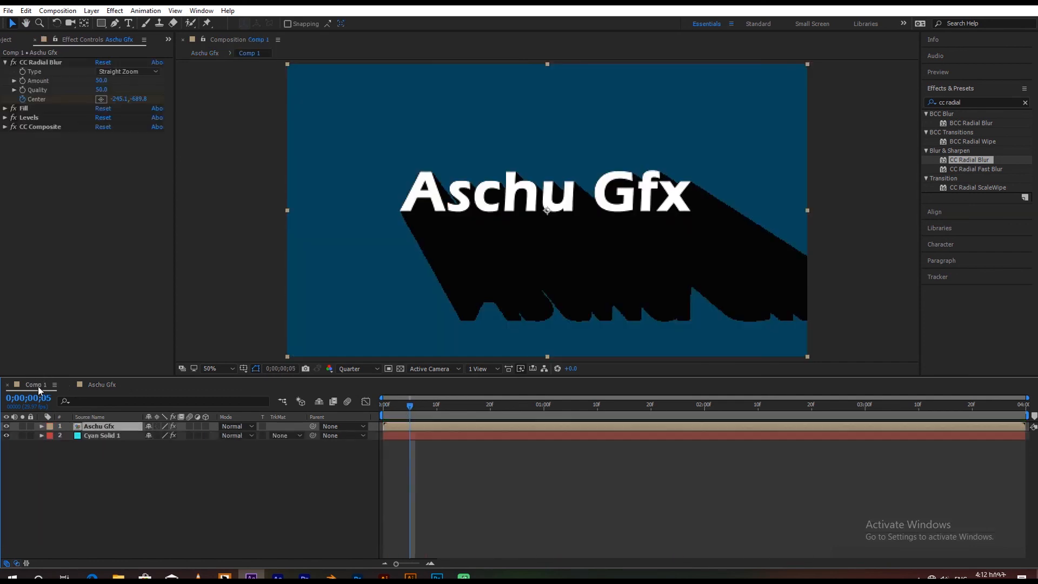
left_click(409, 406)
left_click_drag(411, 411, 374, 422)
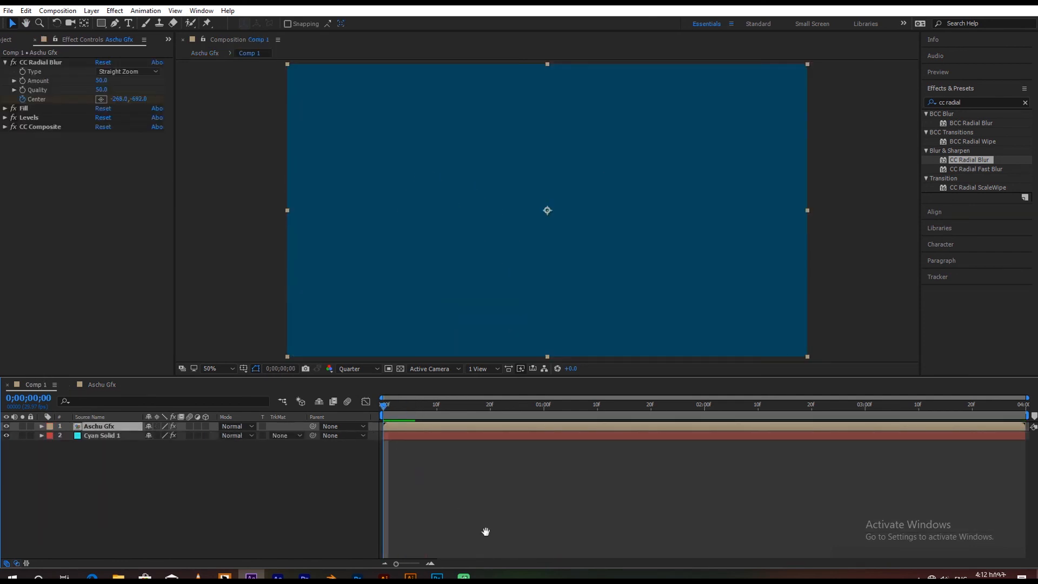
key("space")
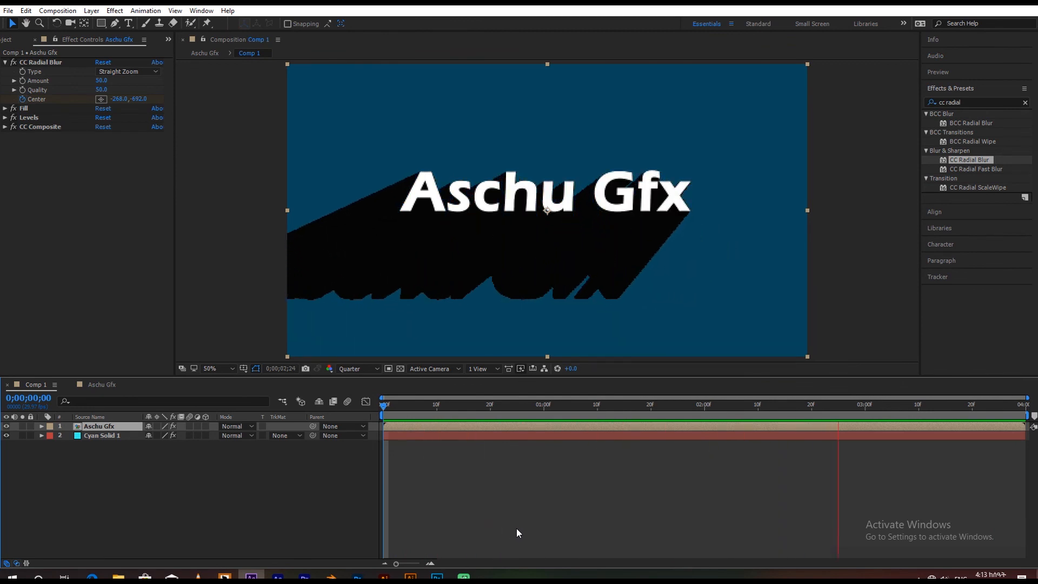
left_click_drag(424, 407, 634, 449)
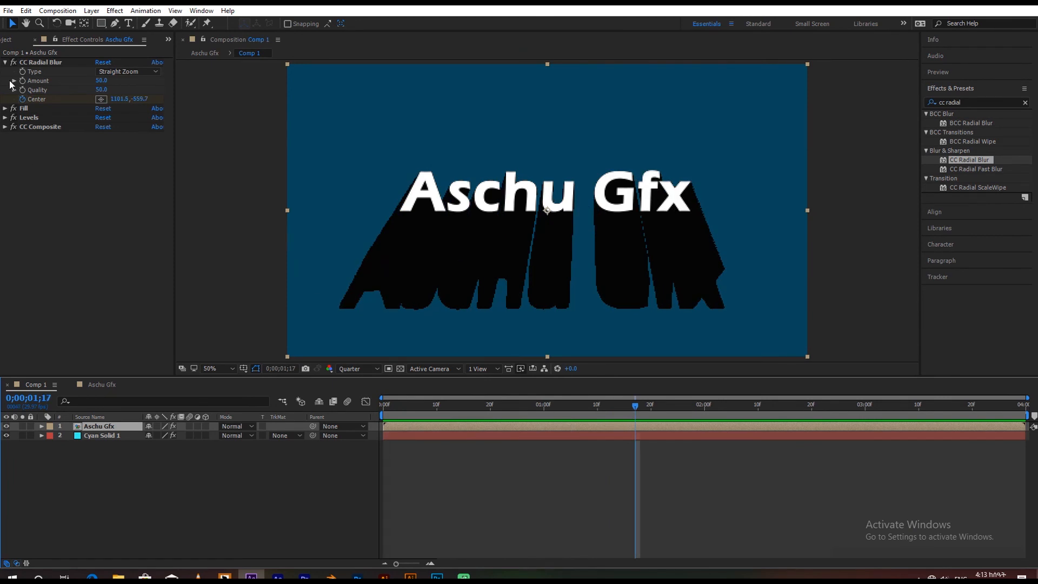
Step: Review the CC Radial Blur settings and its Type options, keeping Straight Zoom selected
left_click(5, 62)
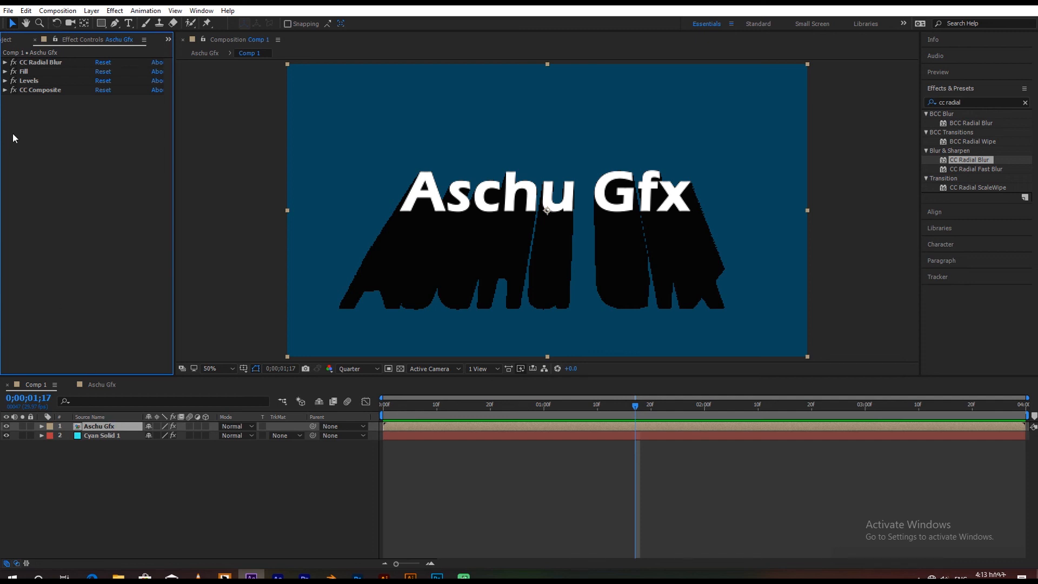
left_click(41, 61)
left_click(5, 62)
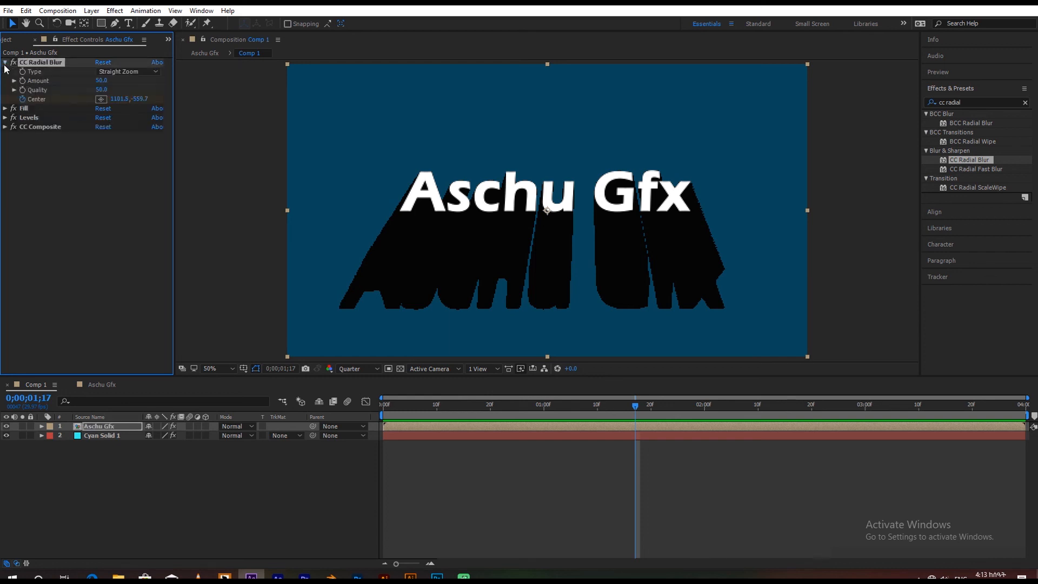
left_click(138, 70)
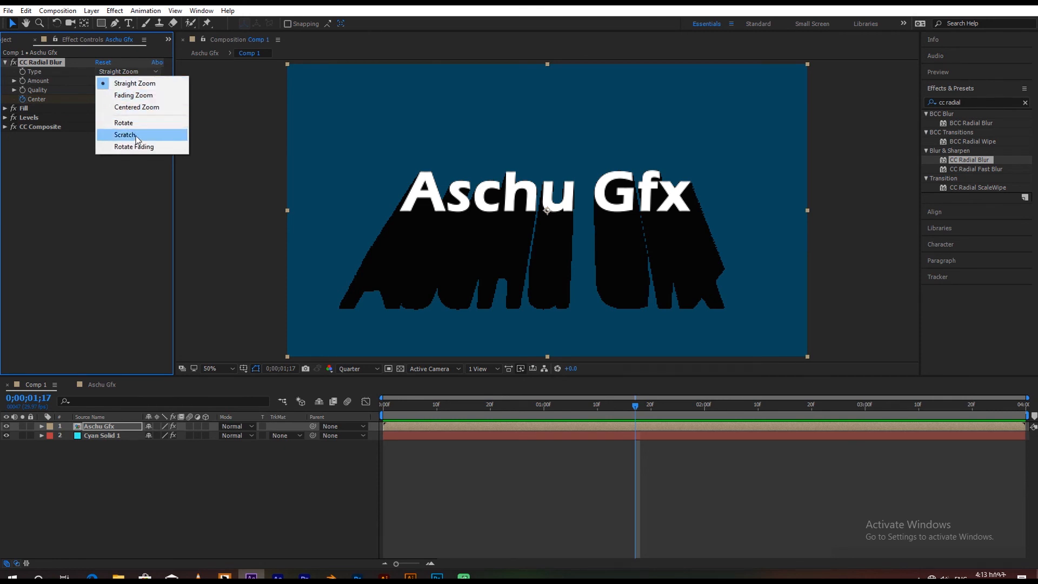
left_click(133, 83)
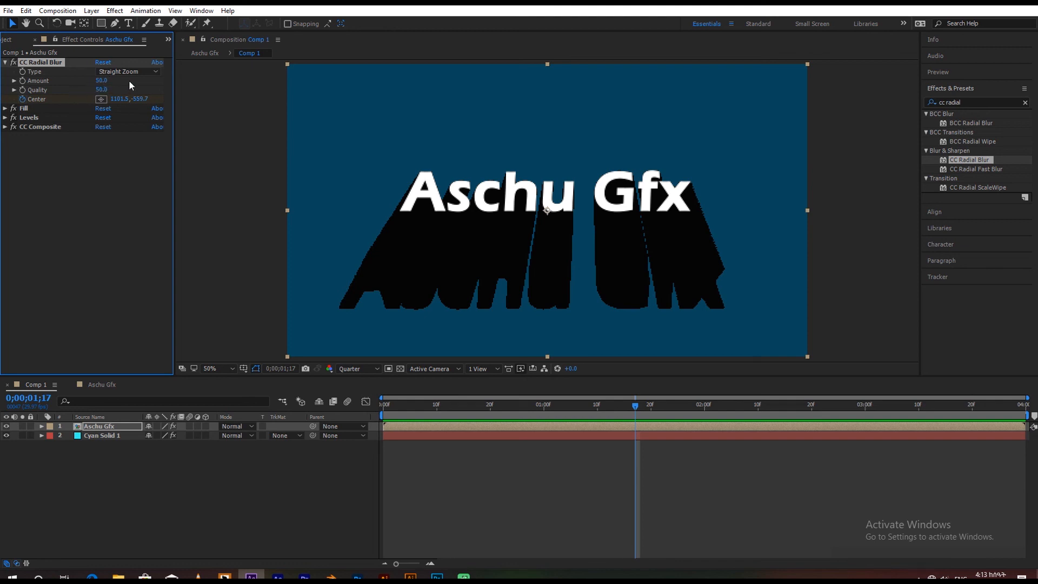
Step: Expand the Fill effect to review its Color setting, and collapse it again
left_click(7, 108)
left_click(25, 108)
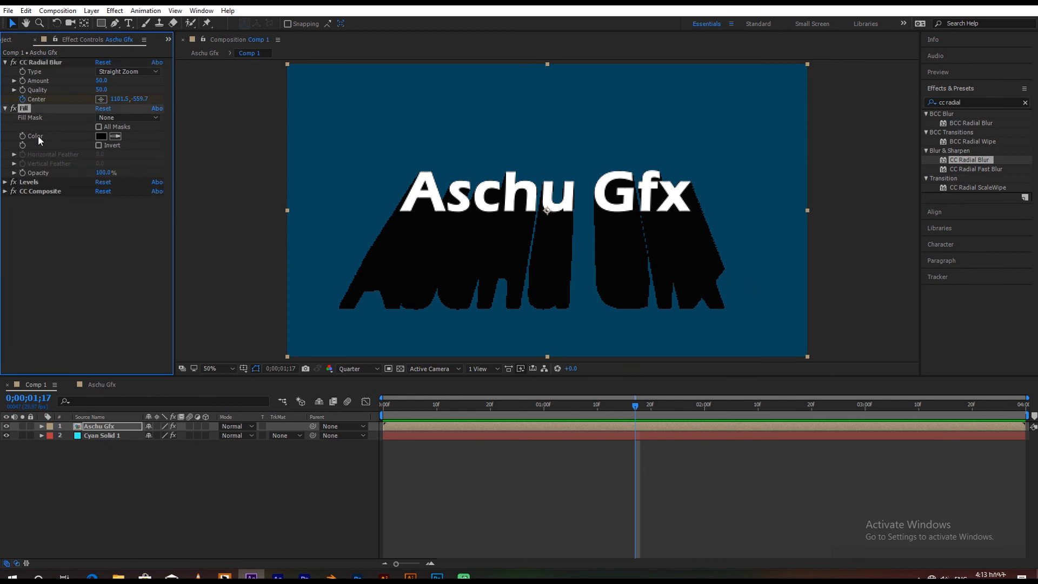
left_click(6, 109)
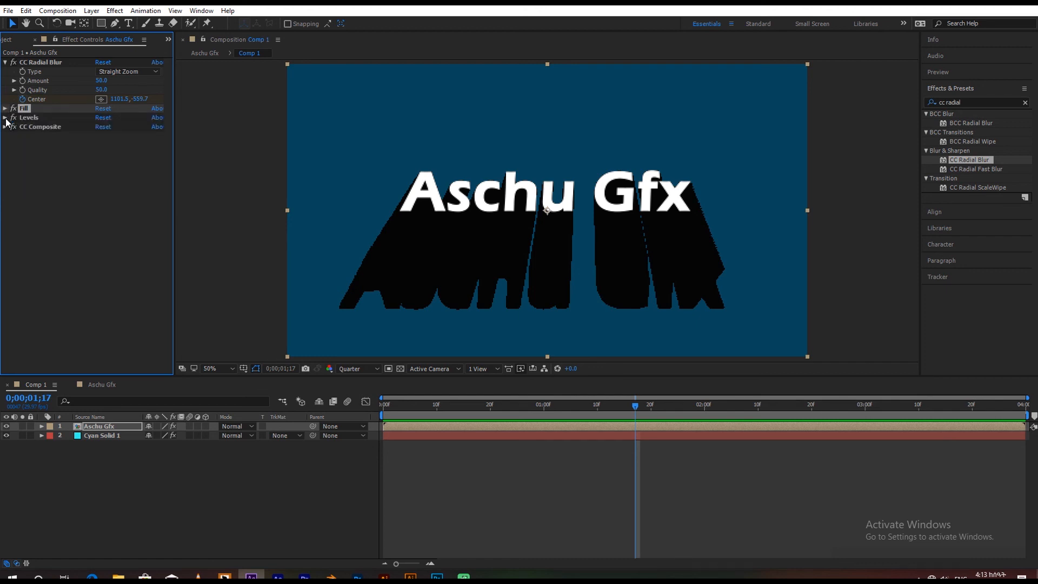
Step: Review the Levels effect's Channel options and Alpha histogram sliders, and collapse the effect
left_click(6, 118)
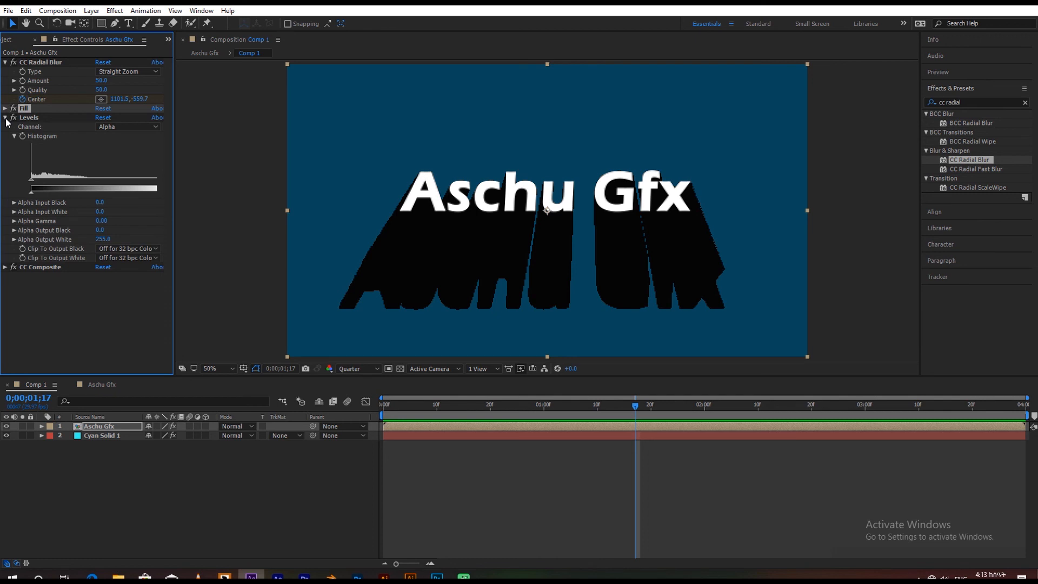
left_click(129, 128)
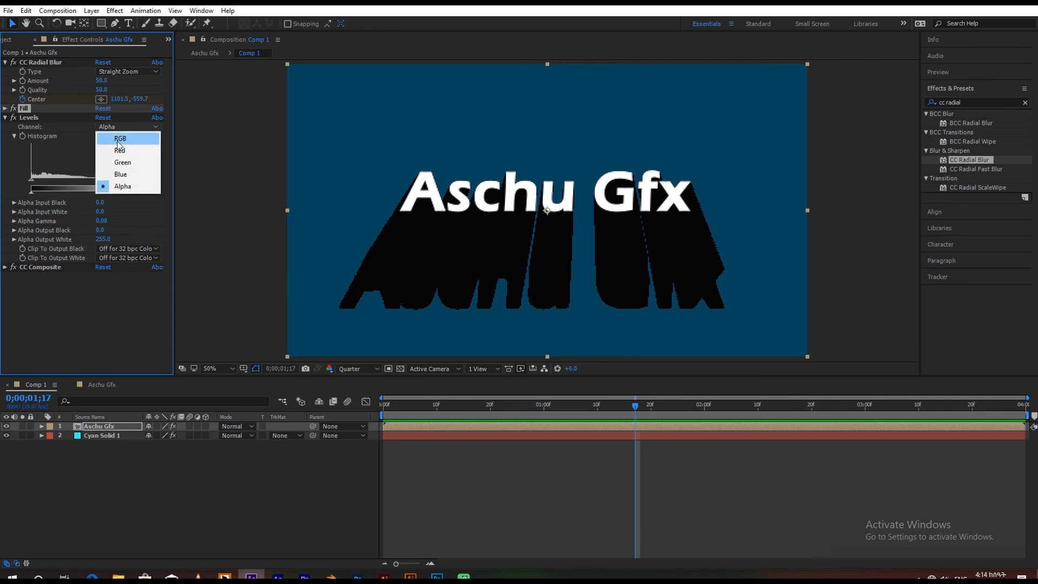
left_click(36, 186)
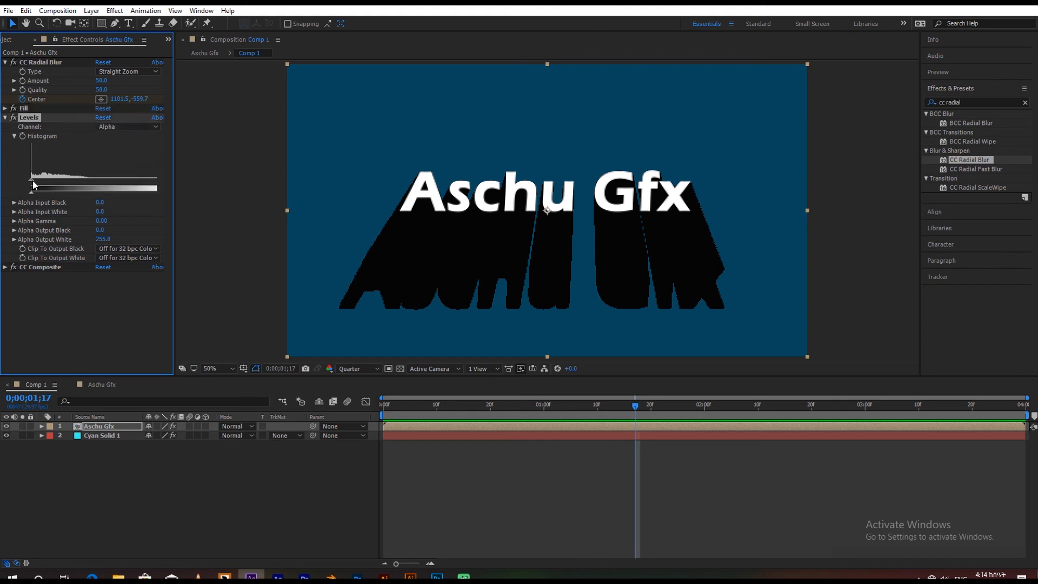
left_click(32, 183)
mouse_move(30, 182)
left_mouse_down()
mouse_move(50, 182)
mouse_move(39, 182)
left_mouse_up()
left_click(5, 117)
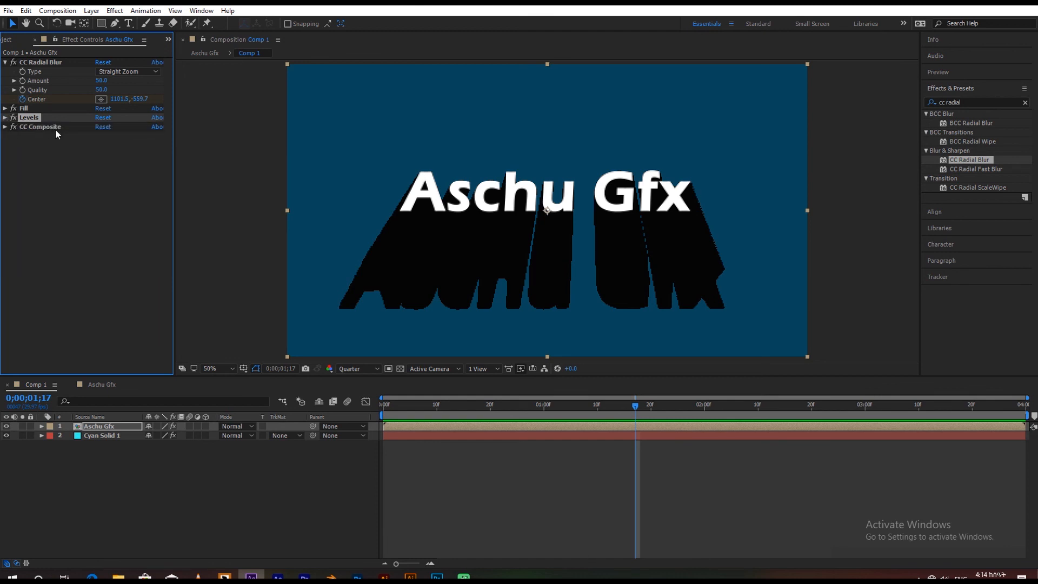
Step: Review the CC Composite effect's Opacity and Composite Original options, keeping In front, and collapse the effect
left_click(25, 127)
left_click(6, 128)
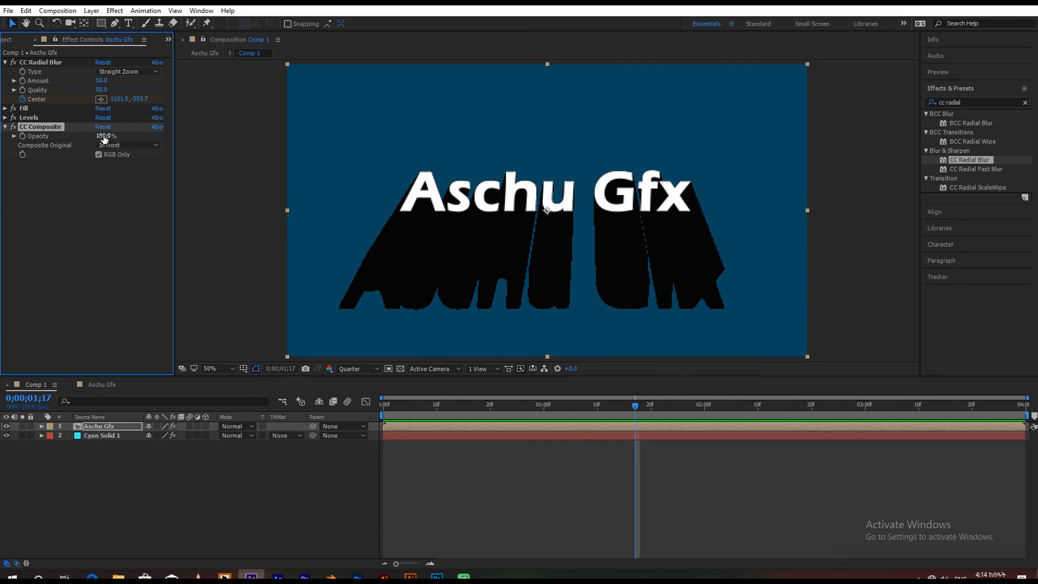
left_click(127, 145)
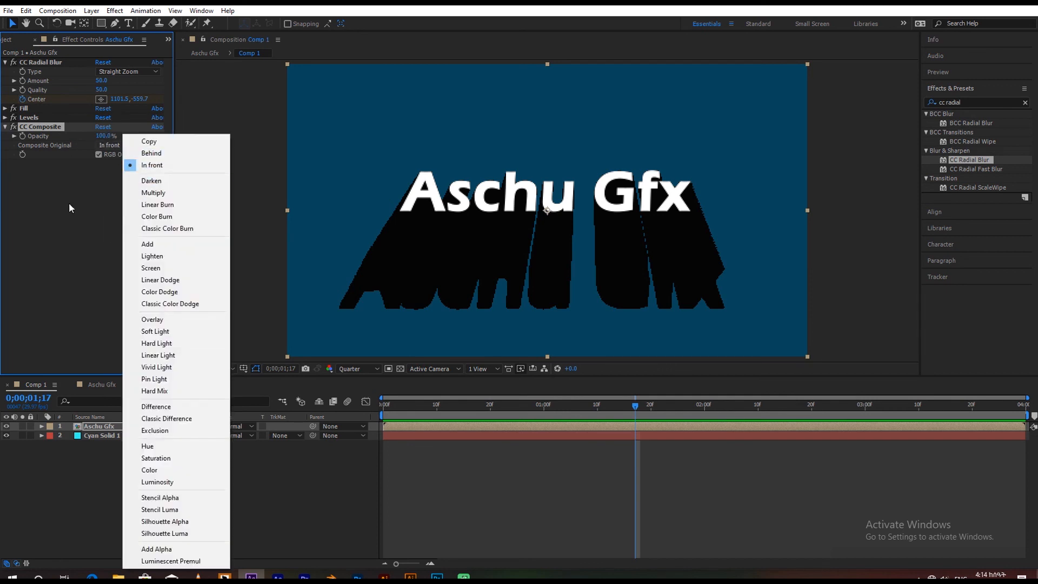
left_click(60, 189)
left_click(61, 191)
left_click(6, 127)
Step: Select CC Radial Blur, set the composition view to 25%, and scrub from the first frame to 0;00;01;20 to examine the shadow's movement
left_click_drag(397, 404, 391, 449)
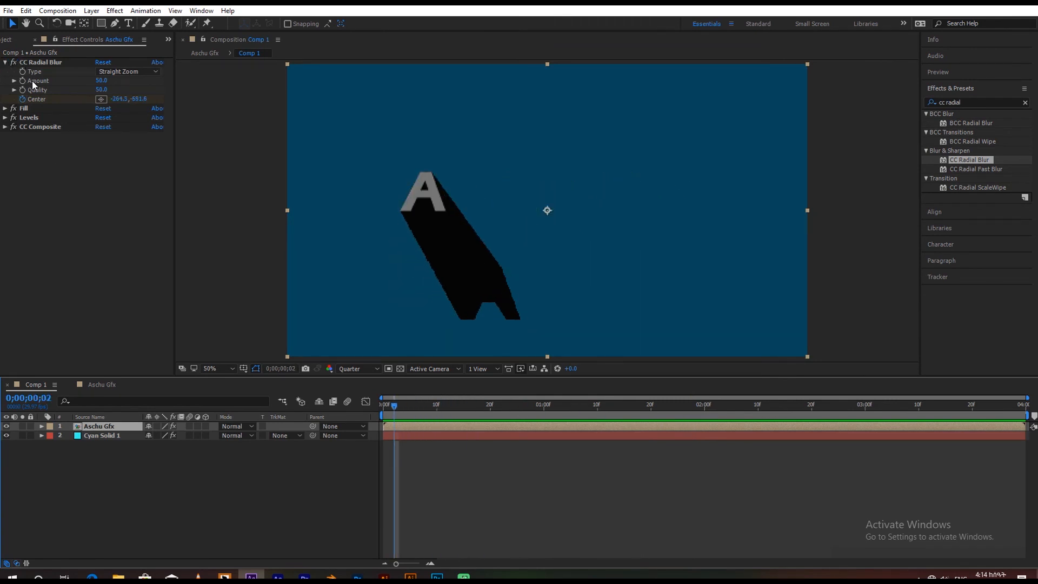
left_click(42, 62)
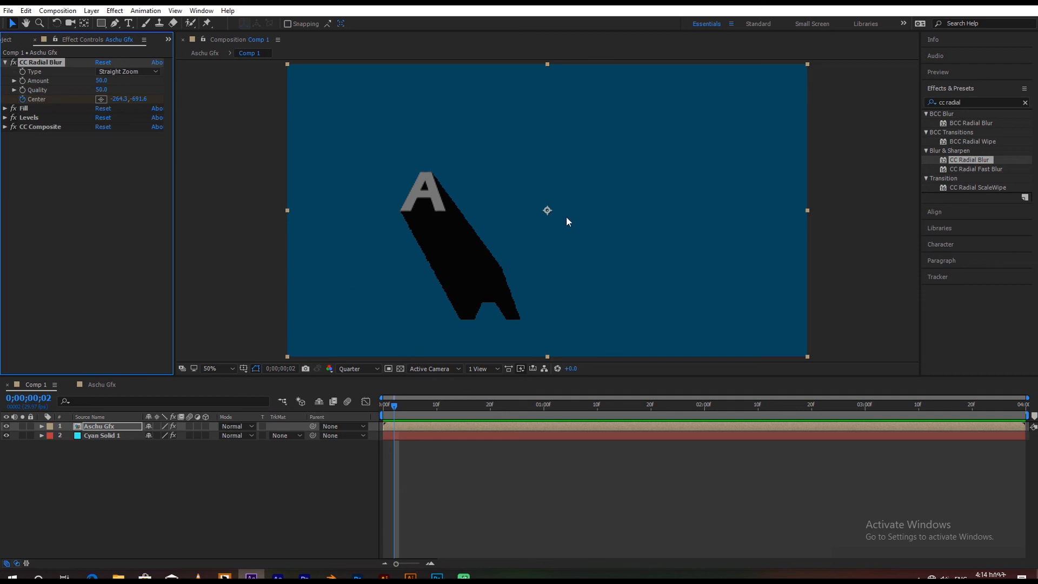
key("comma")
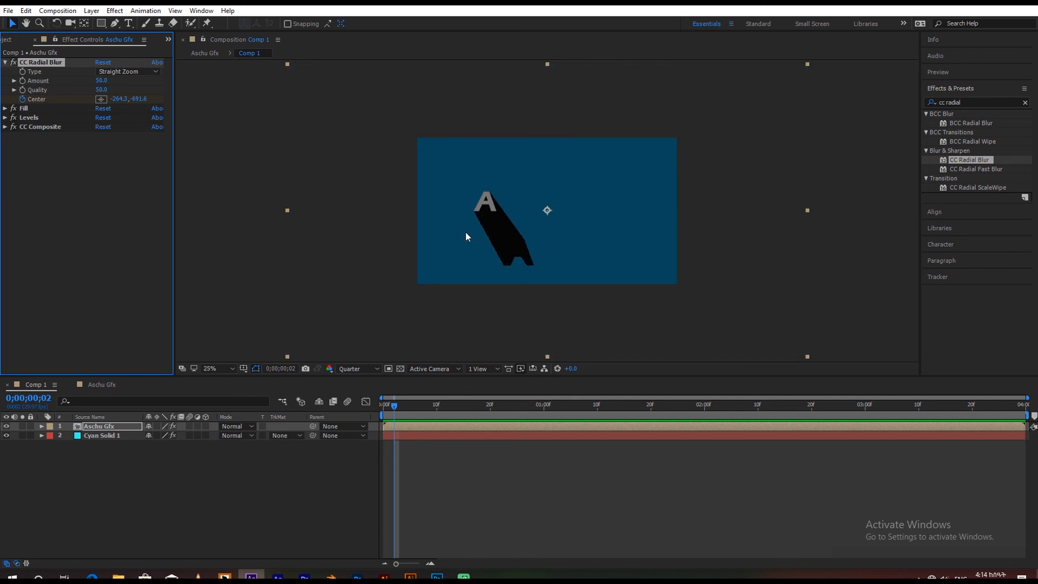
key("comma")
key("comma")
left_click_drag(395, 405, 355, 414)
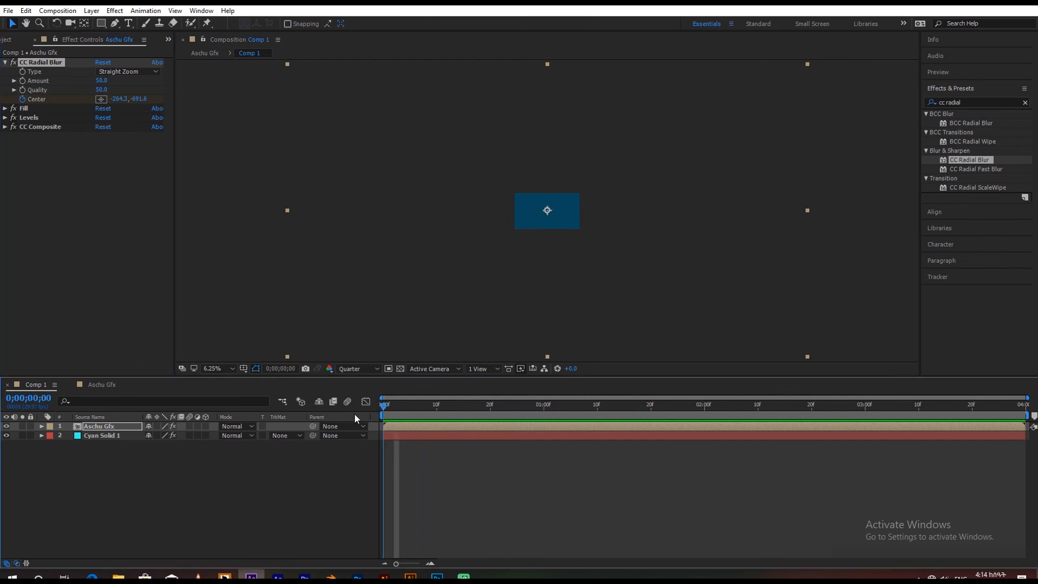
key("period")
key("period")
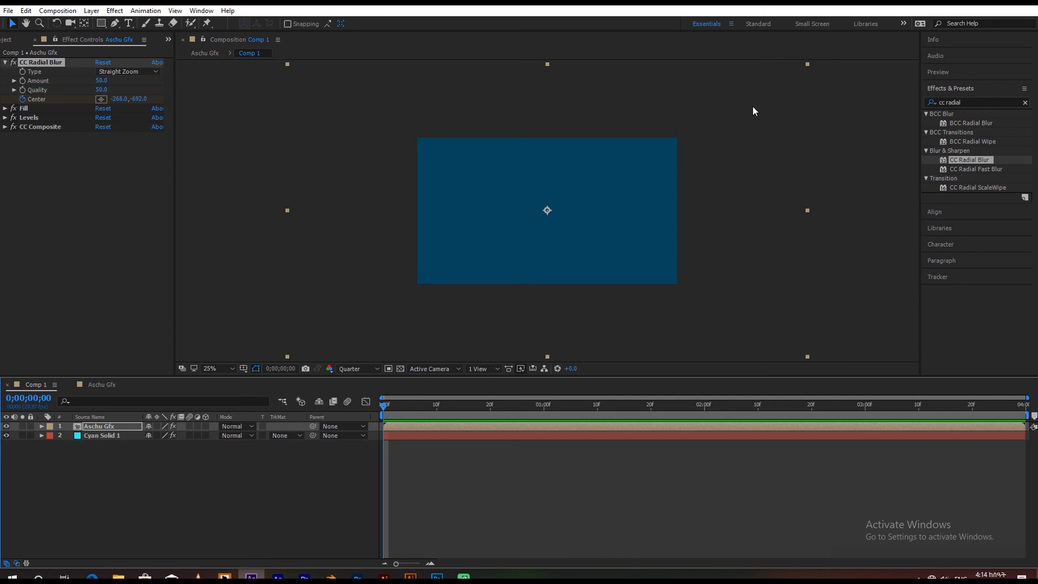
left_click_drag(386, 406, 651, 406)
Step: Open the Aschu Gfx precomposition, search the effects and presets for "type", and scrub through the text reveal
double_click(107, 427)
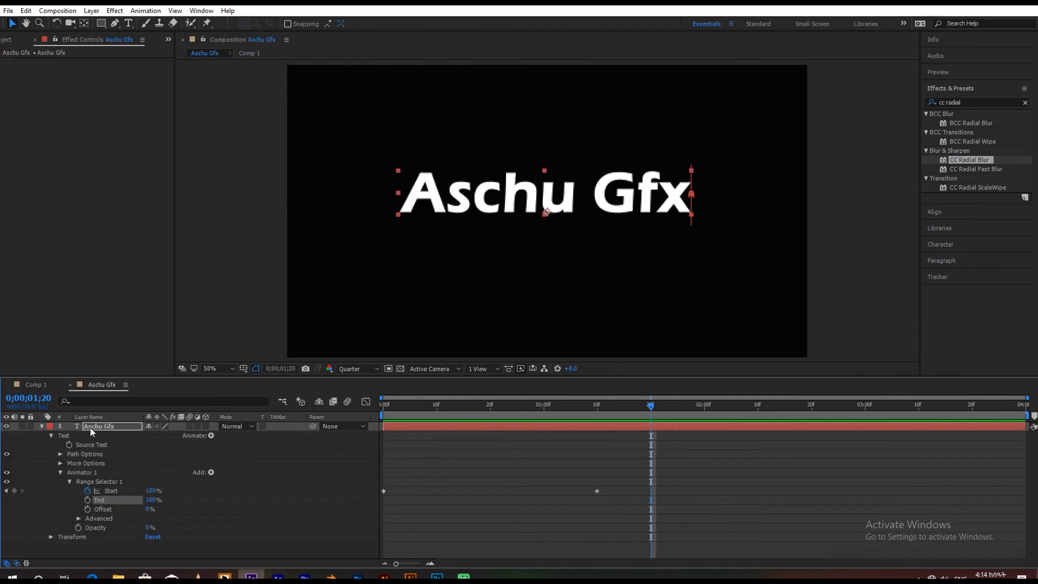
left_click_drag(393, 403, 687, 393)
left_click_drag(978, 102, 800, 112)
type("type")
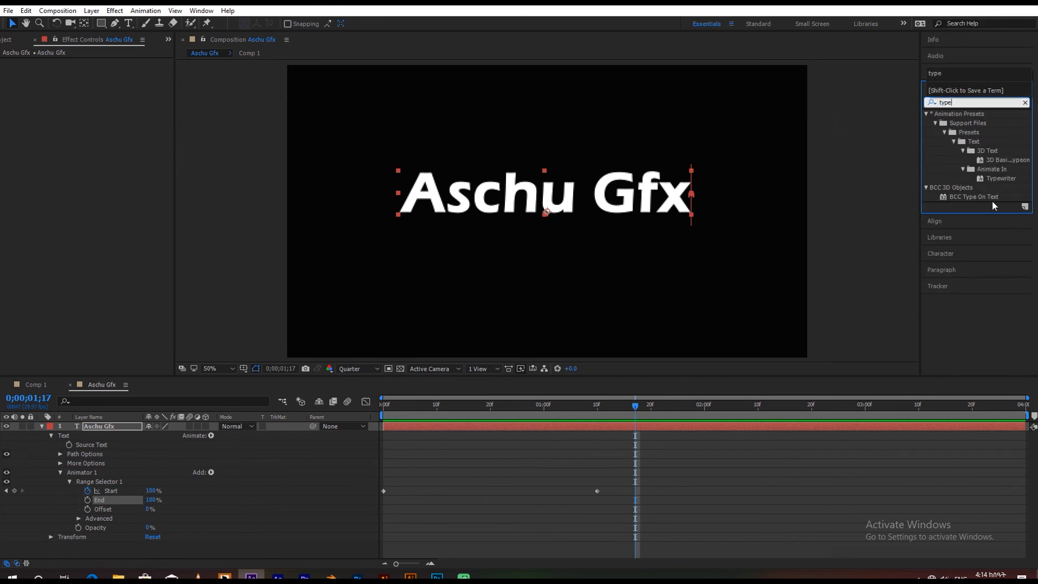
left_click_drag(411, 411, 395, 433)
Step: Return to Comp 1, play the animation from 0;00;00;00, and scrub to 0;00;03;00 to check the shadow
left_click(34, 384)
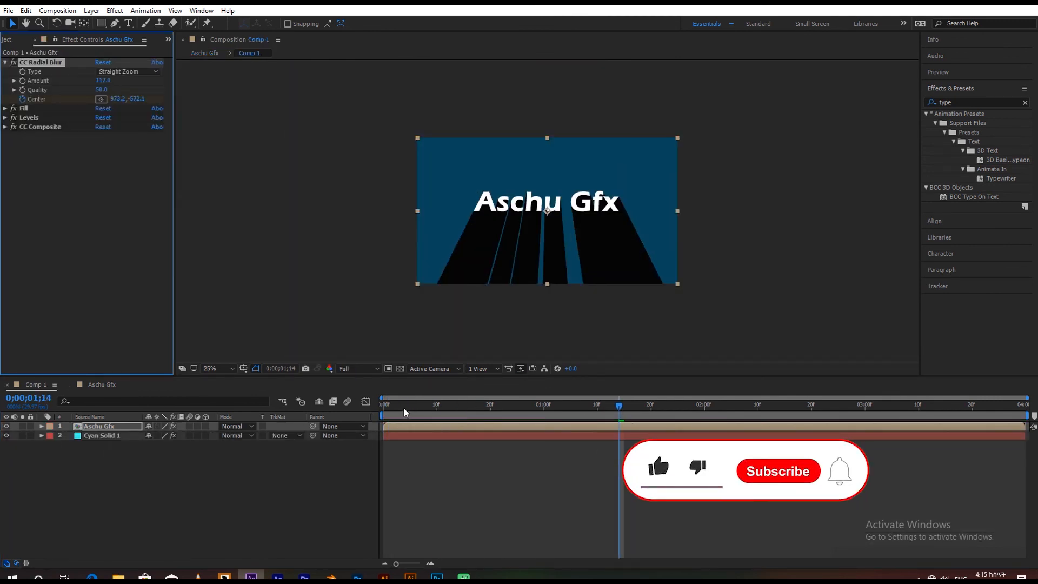
left_click_drag(404, 407, 389, 485)
left_click_drag(390, 407, 358, 423)
key("space")
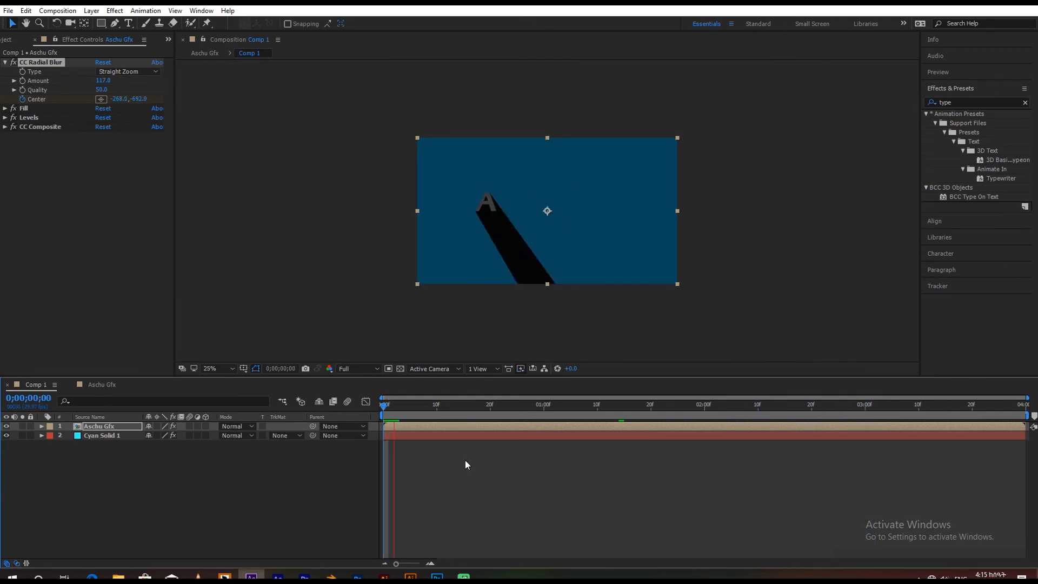
left_click_drag(492, 411, 865, 425)
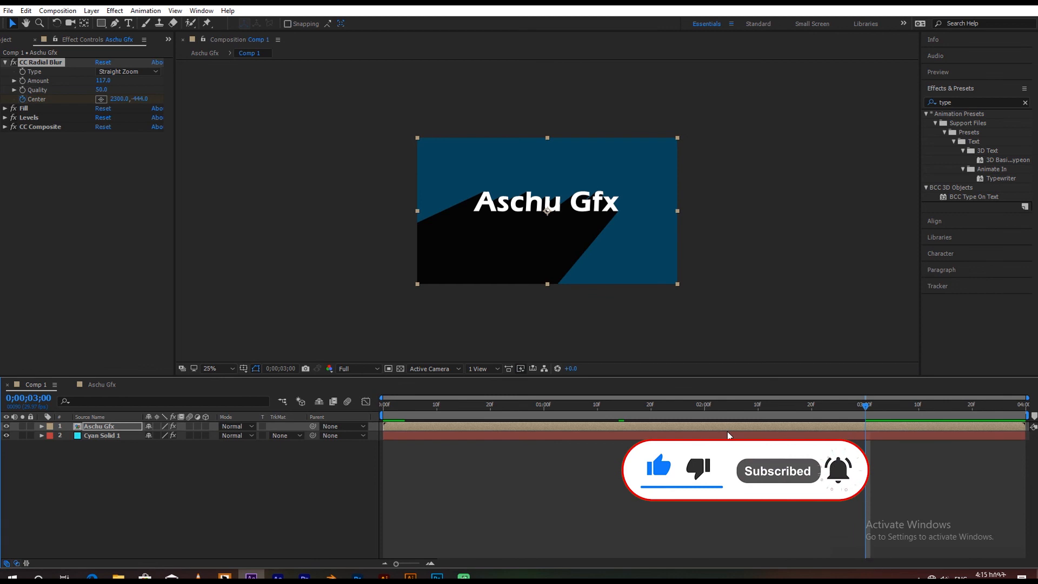